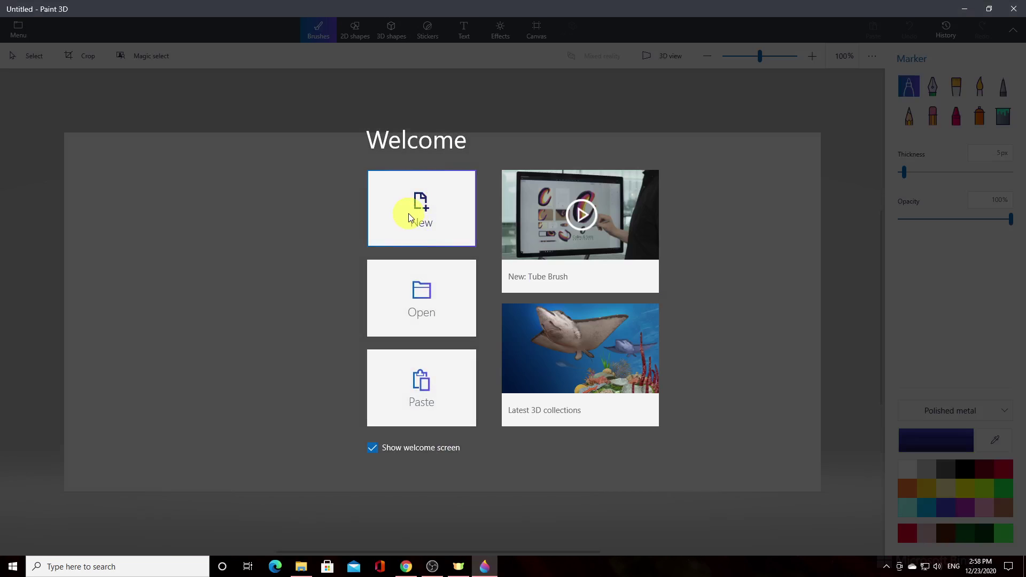
Create a new blank project and turn off the canvas display
{"action": "left_click", "coordinate": [408, 213]}
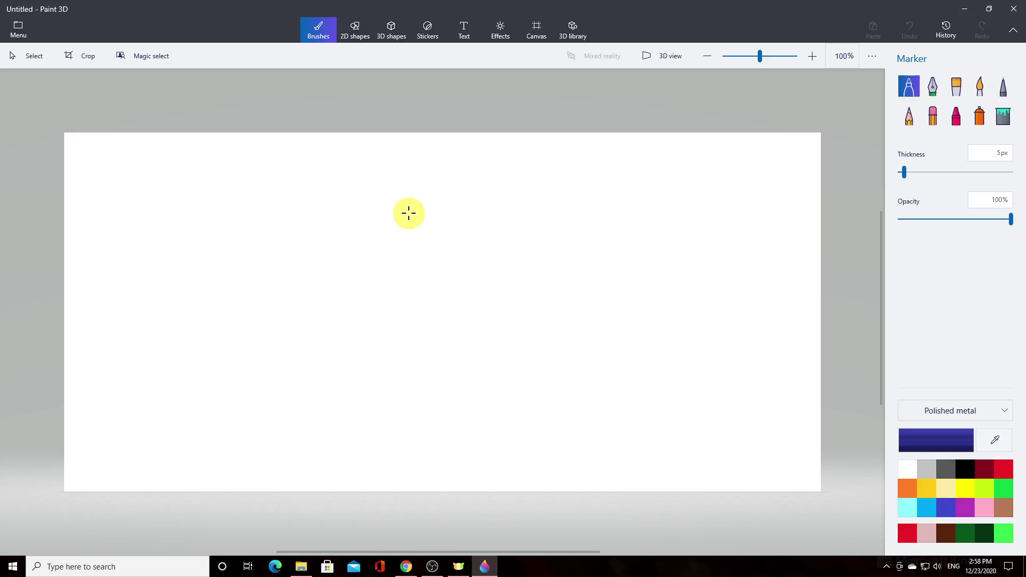
{"action": "left_click", "coordinate": [537, 28]}
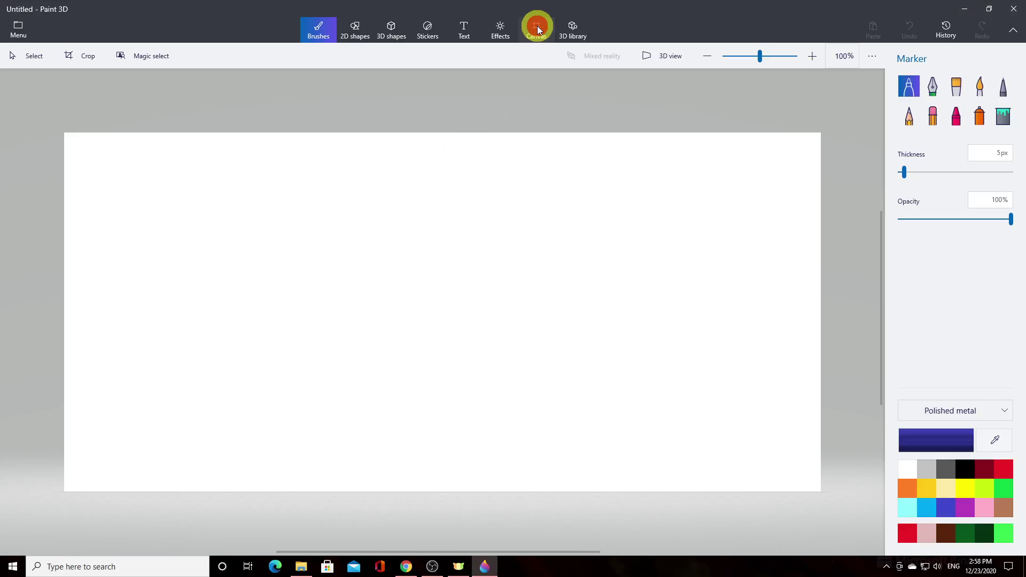
{"action": "left_click", "coordinate": [916, 92]}
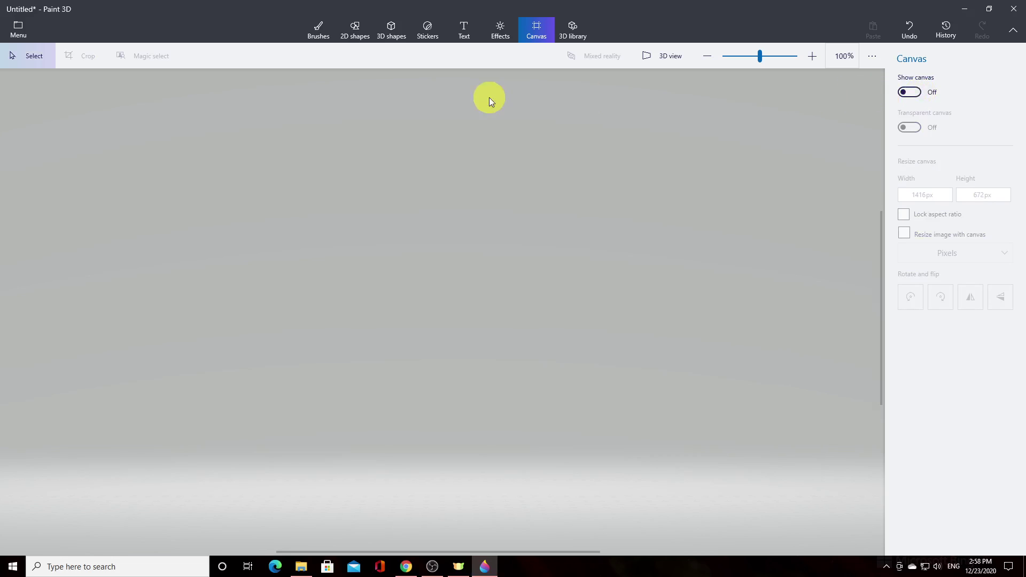
Draw a small light green 3D cone with the dull metal finish in the upper middle of the workspace
{"action": "left_click", "coordinate": [386, 26]}
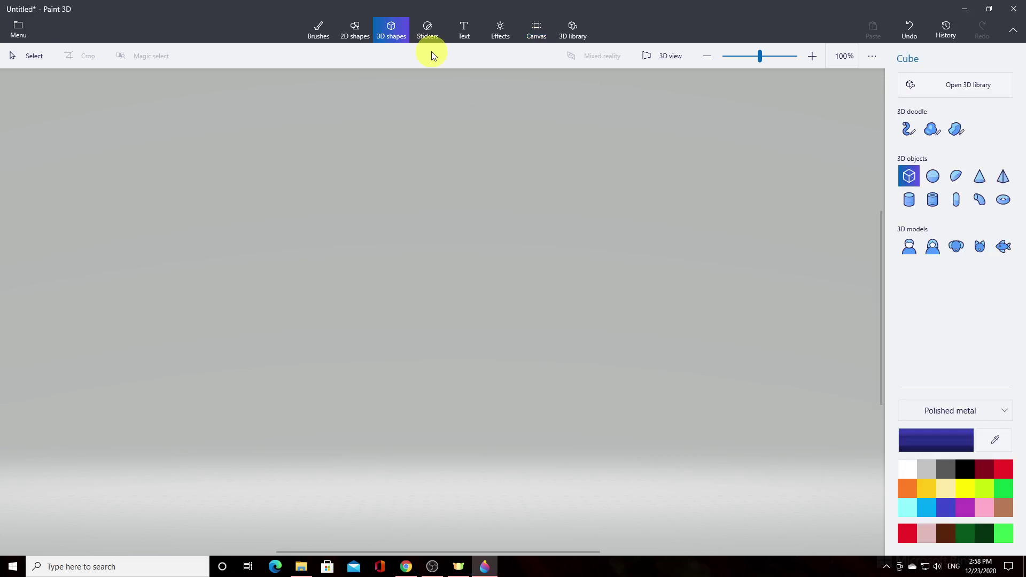
{"action": "left_click", "coordinate": [980, 411]}
{"action": "left_click", "coordinate": [968, 393]}
{"action": "left_click", "coordinate": [1013, 540]}
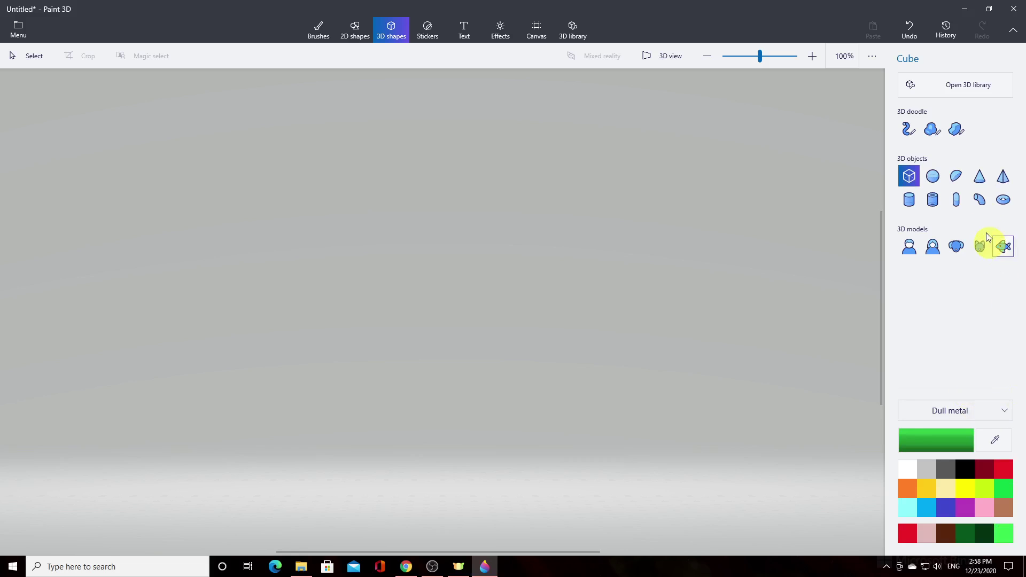
{"action": "left_click", "coordinate": [972, 184]}
{"action": "left_click_drag", "start_coordinate": [404, 209], "coordinate": [460, 269]}
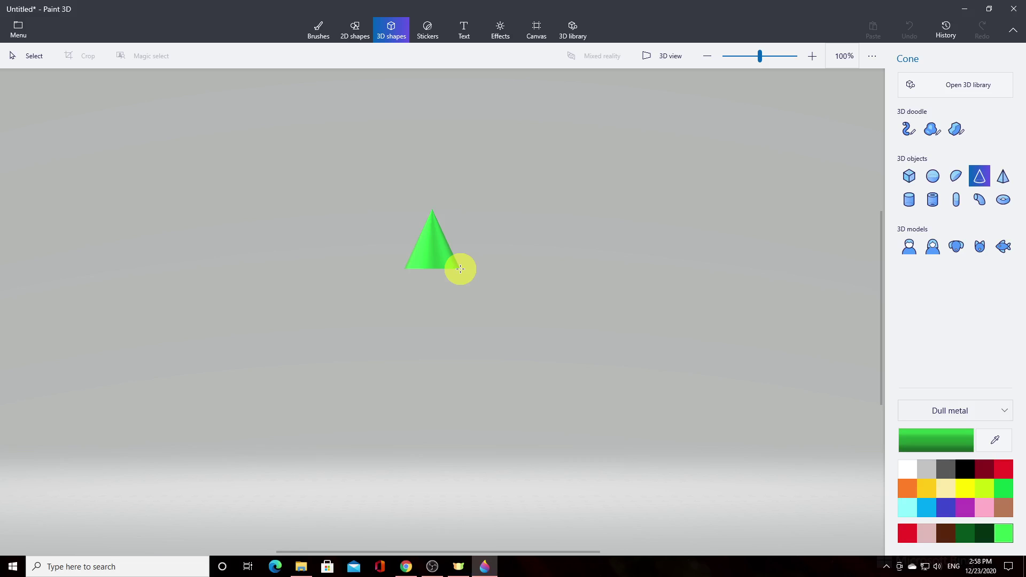
{"action": "left_click_drag", "start_coordinate": [460, 269], "coordinate": [454, 265]}
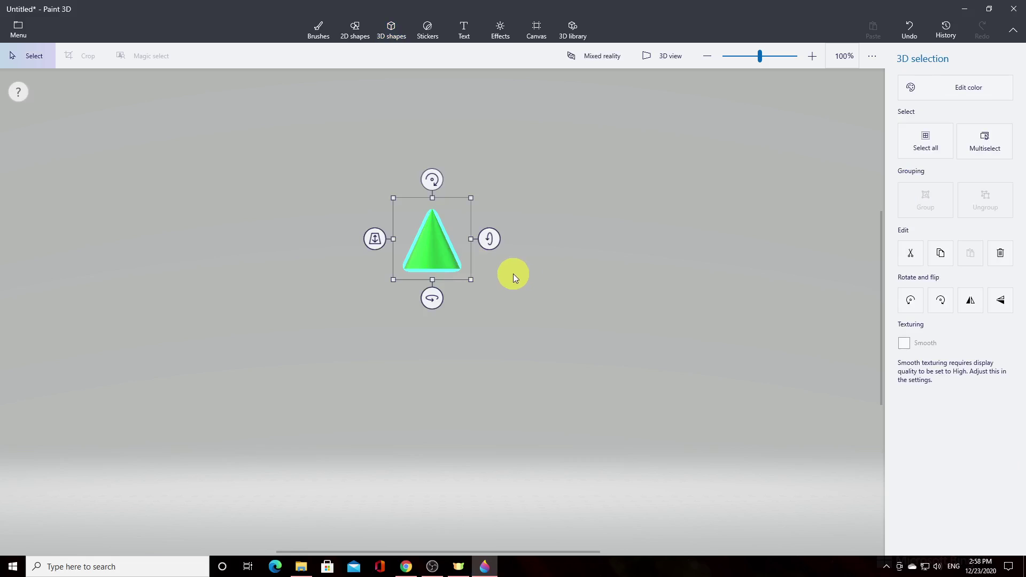
Paint three white wavy garland lines across the front of the green cone with the 5 px marker
{"action": "left_click", "coordinate": [319, 32]}
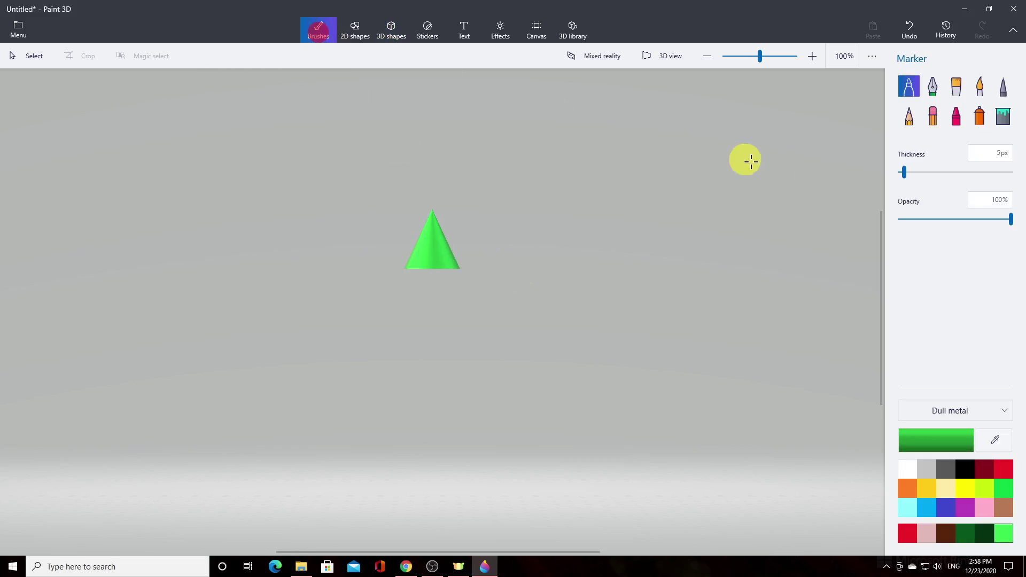
{"action": "left_click", "coordinate": [909, 470]}
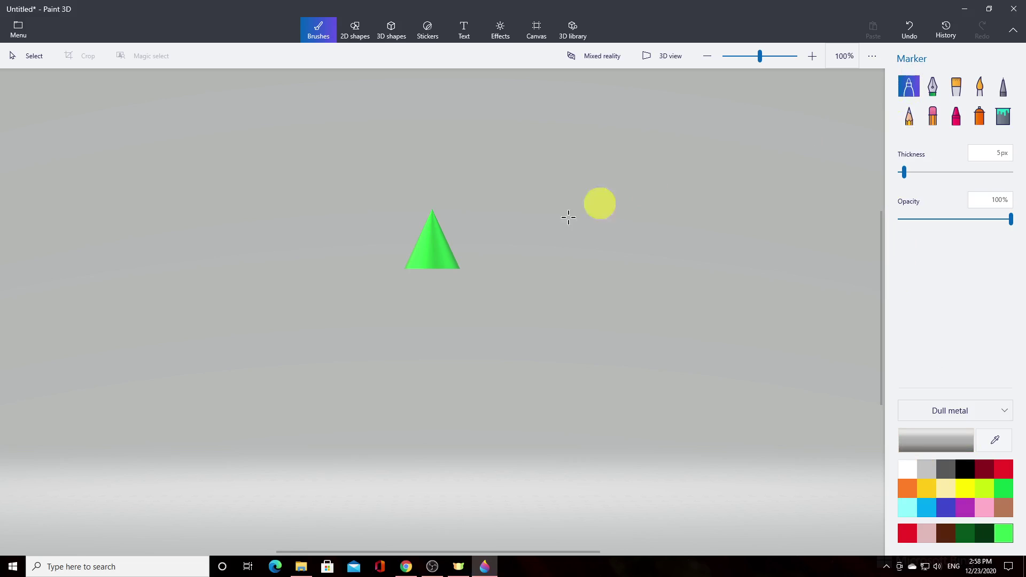
{"action": "left_click", "coordinate": [422, 235]}
{"action": "mouse_move", "coordinate": [422, 235]}
{"action": "left_mouse_down"}
{"action": "mouse_move", "coordinate": [454, 240]}
{"action": "mouse_move", "coordinate": [418, 251]}
{"action": "mouse_move", "coordinate": [455, 255]}
{"action": "mouse_move", "coordinate": [411, 266]}
{"action": "mouse_move", "coordinate": [465, 262]}
{"action": "left_mouse_up"}
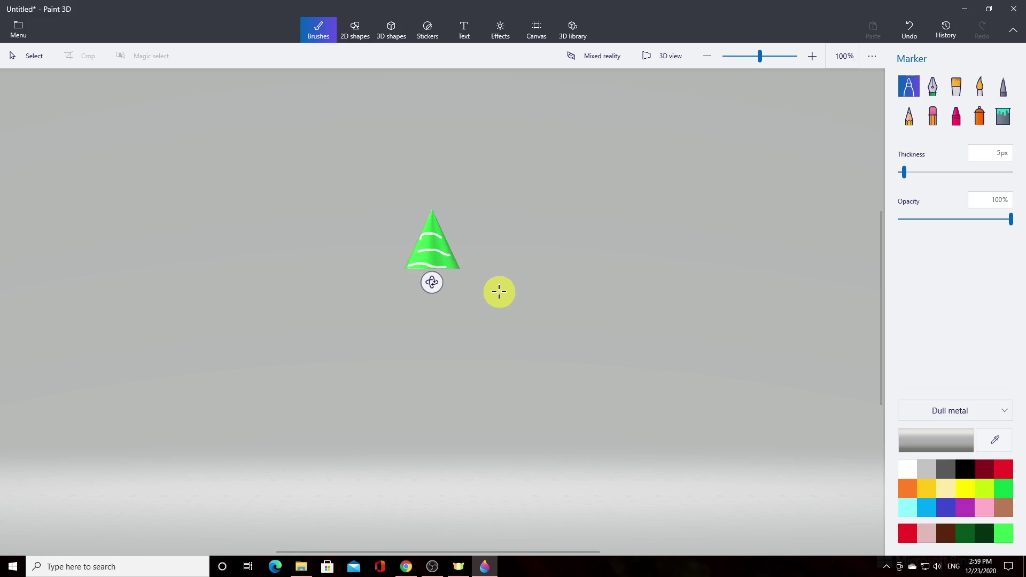
Turn the green cone around its vertical axis and paint white wavy marker lines on its blank side
{"action": "left_click", "coordinate": [25, 59]}
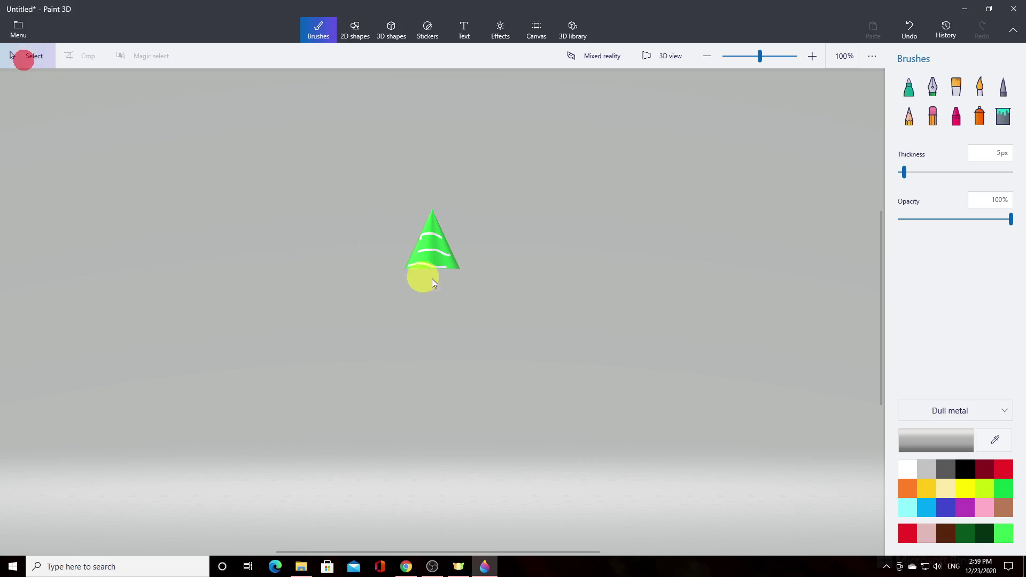
{"action": "left_click", "coordinate": [434, 269]}
{"action": "left_click_drag", "start_coordinate": [432, 297], "coordinate": [493, 300]}
{"action": "left_click", "coordinate": [310, 33]}
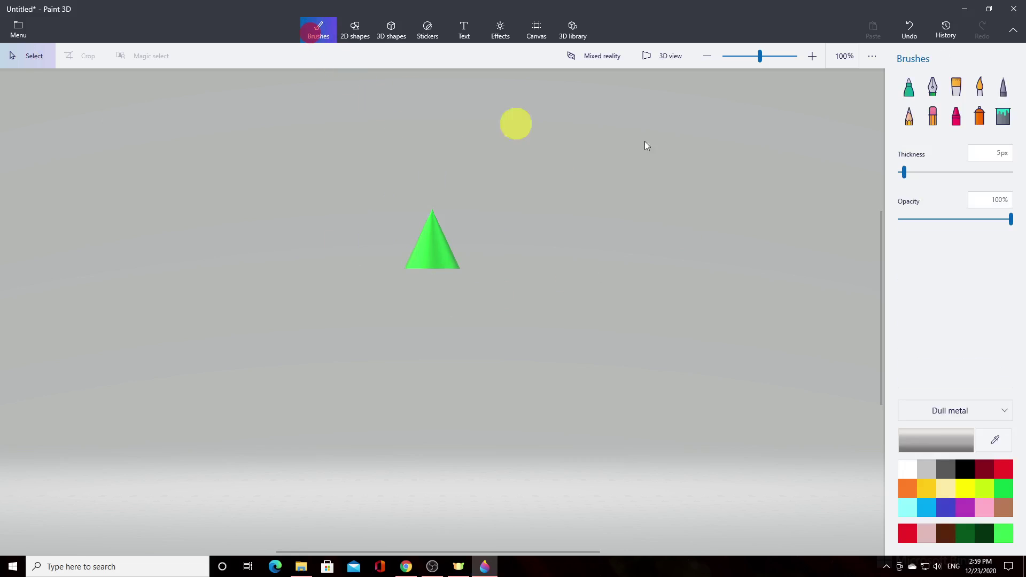
{"action": "left_click", "coordinate": [909, 87]}
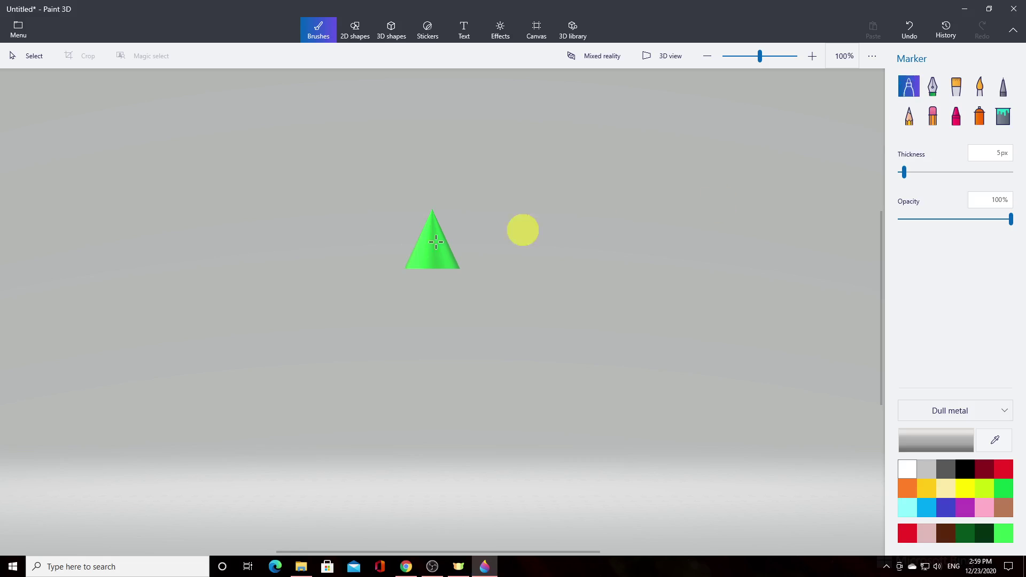
{"action": "mouse_move", "coordinate": [418, 237]}
{"action": "left_mouse_down"}
{"action": "mouse_move", "coordinate": [445, 235]}
{"action": "mouse_move", "coordinate": [428, 248]}
{"action": "mouse_move", "coordinate": [459, 256]}
{"action": "mouse_move", "coordinate": [422, 264]}
{"action": "mouse_move", "coordinate": [447, 267]}
{"action": "left_mouse_up"}
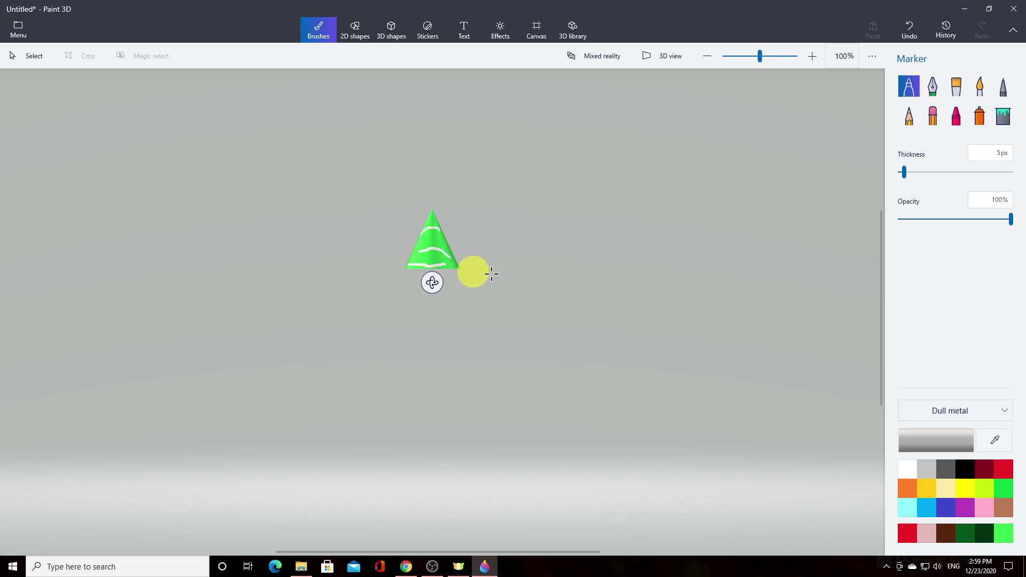
Turn the green cone around its vertical axis again, tilt it slightly clockwise, and move it up a little
{"action": "left_click", "coordinate": [33, 57]}
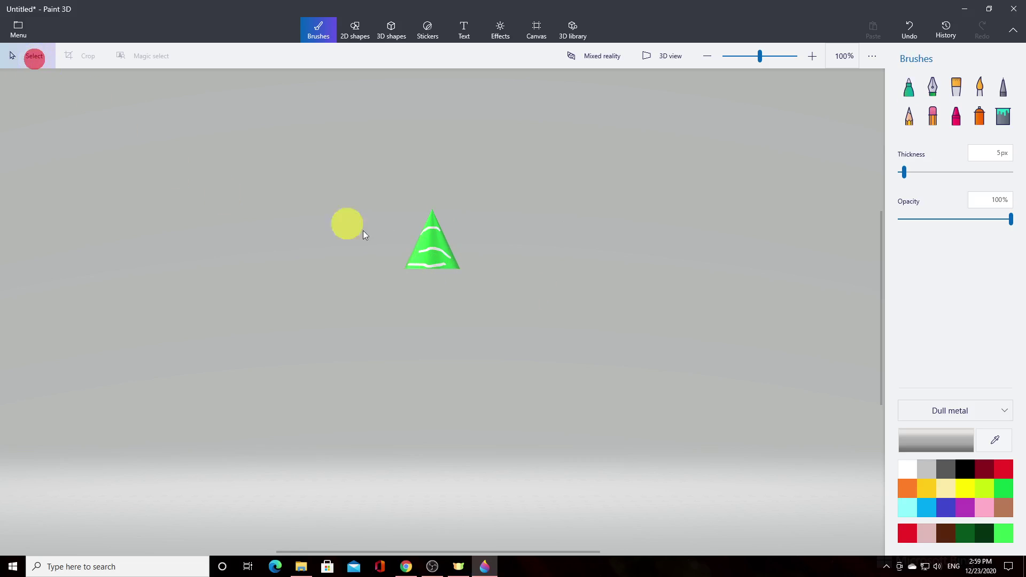
{"action": "left_click", "coordinate": [436, 263]}
{"action": "left_click_drag", "start_coordinate": [433, 299], "coordinate": [488, 309]}
{"action": "left_click_drag", "start_coordinate": [431, 180], "coordinate": [435, 180]}
{"action": "left_click", "coordinate": [428, 261]}
{"action": "left_click_drag", "start_coordinate": [428, 258], "coordinate": [425, 239]}
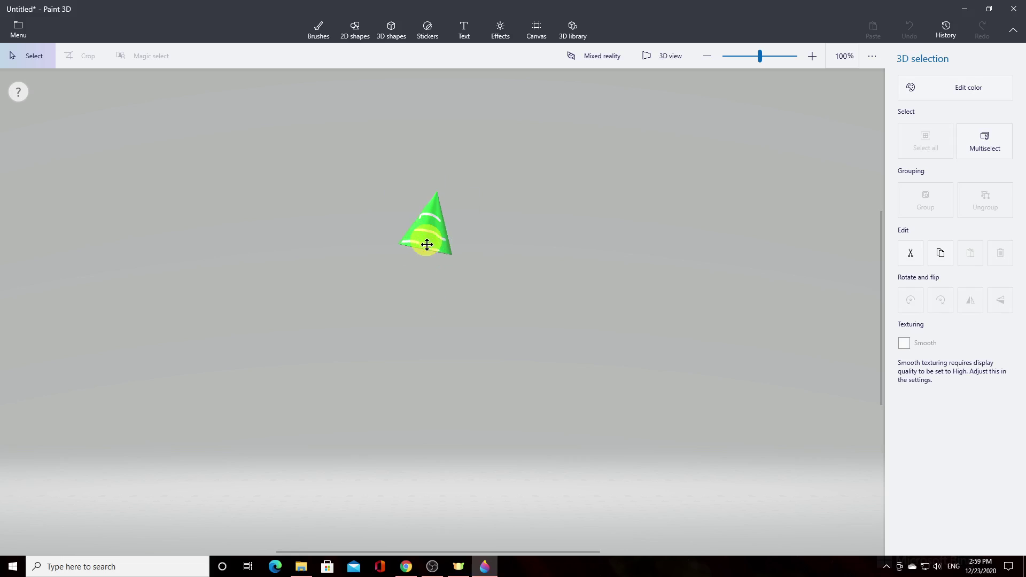
{"action": "left_click", "coordinate": [527, 322]}
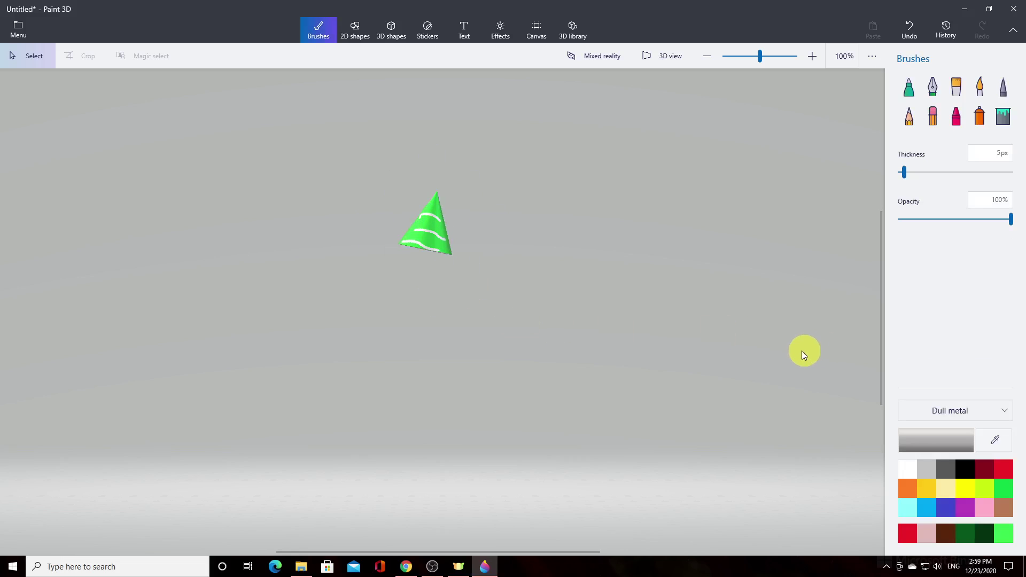
Draw a slightly larger red dull metal cone below and to the right of the green cone
{"action": "left_click", "coordinate": [384, 36]}
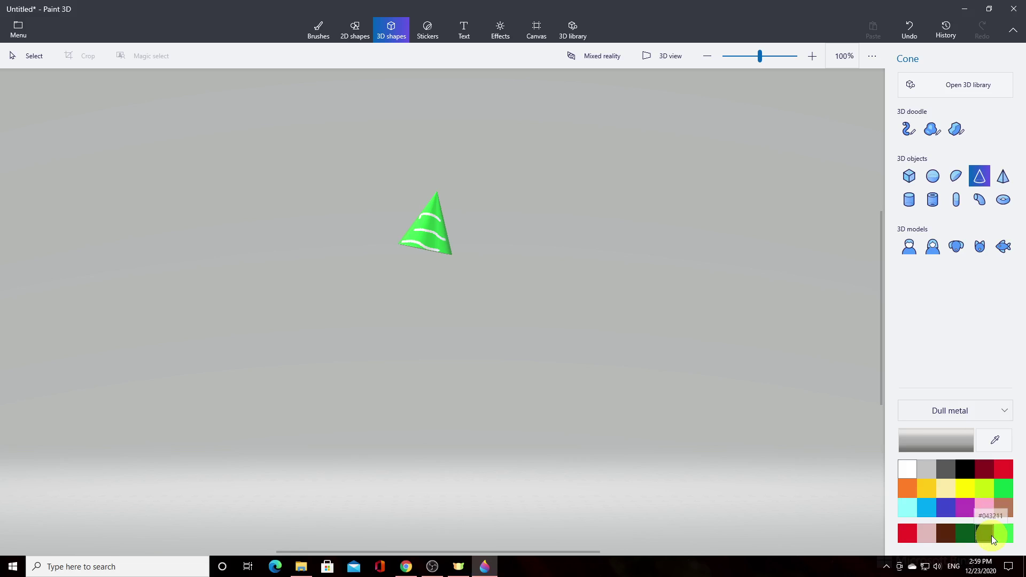
{"action": "left_click", "coordinate": [1006, 472]}
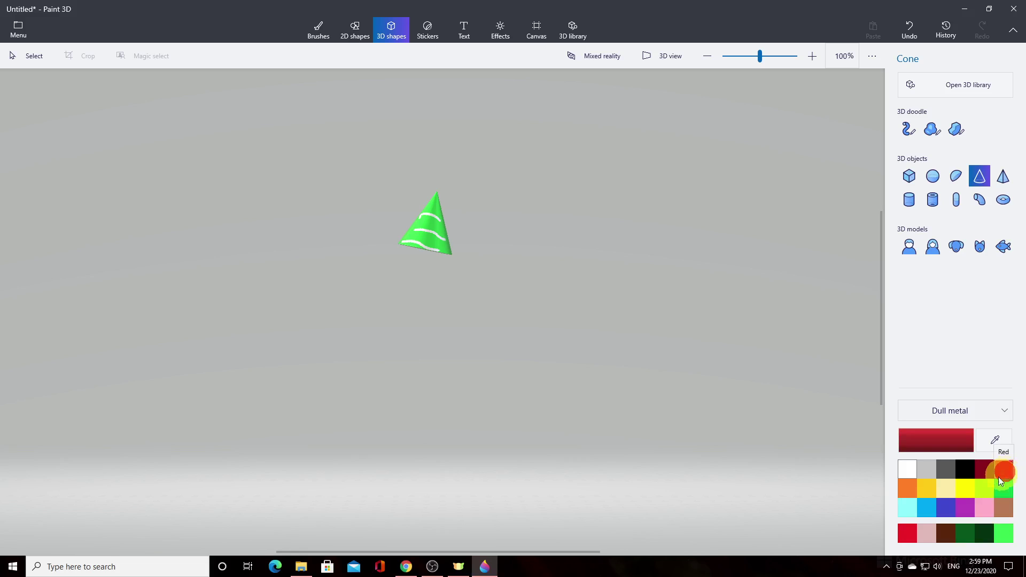
{"action": "left_click", "coordinate": [909, 534]}
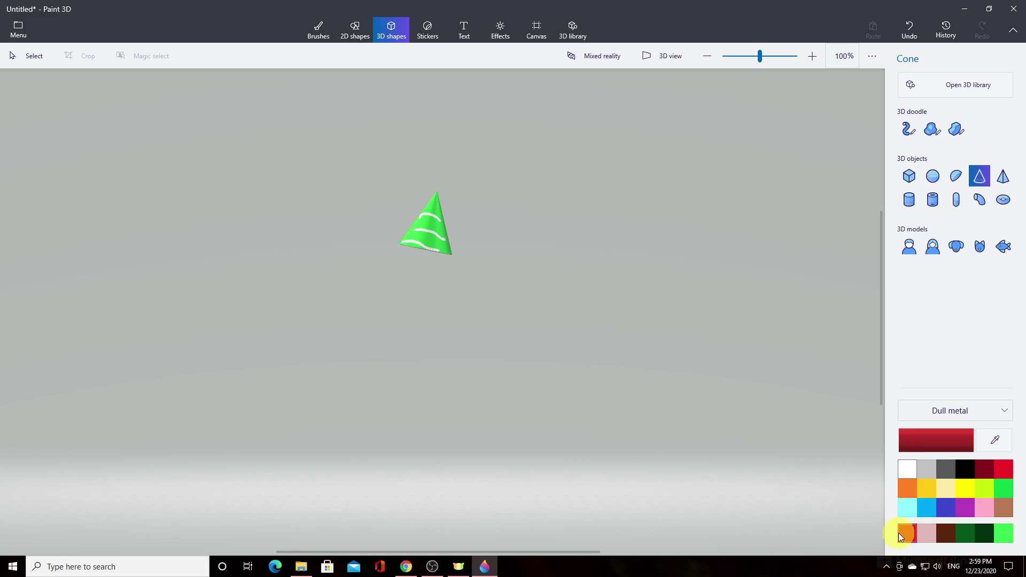
{"action": "left_click_drag", "start_coordinate": [541, 273], "coordinate": [614, 346]}
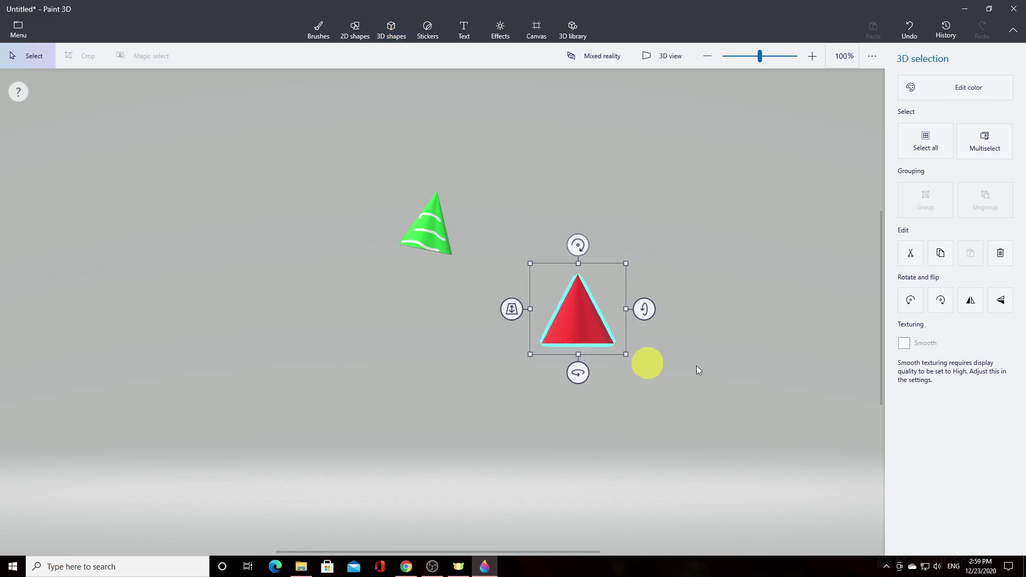
Paint white wavy lines across the front of the red cone with the 5 px marker
{"action": "left_click", "coordinate": [313, 32]}
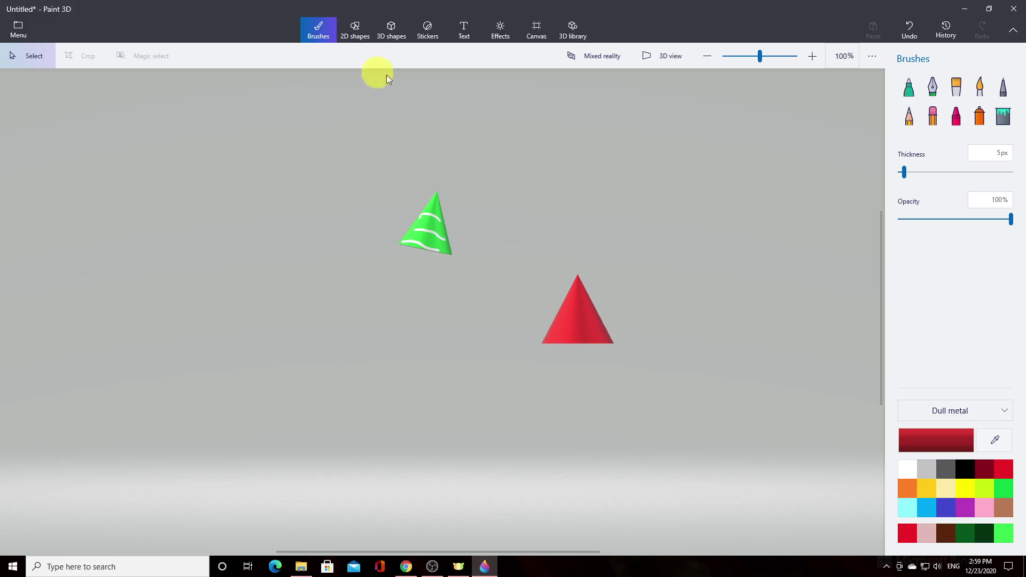
{"action": "left_click", "coordinate": [926, 467]}
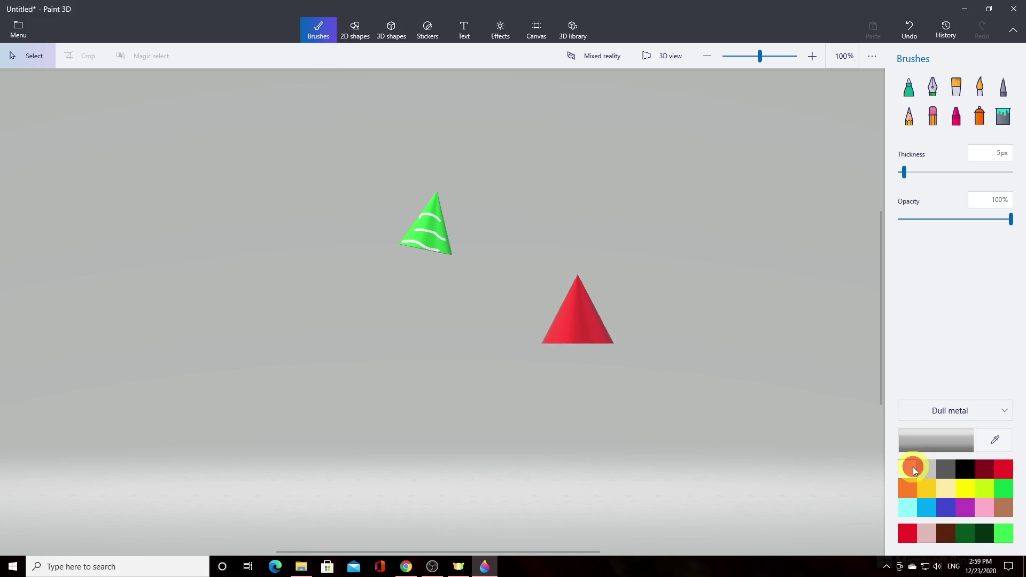
{"action": "left_click", "coordinate": [909, 87]}
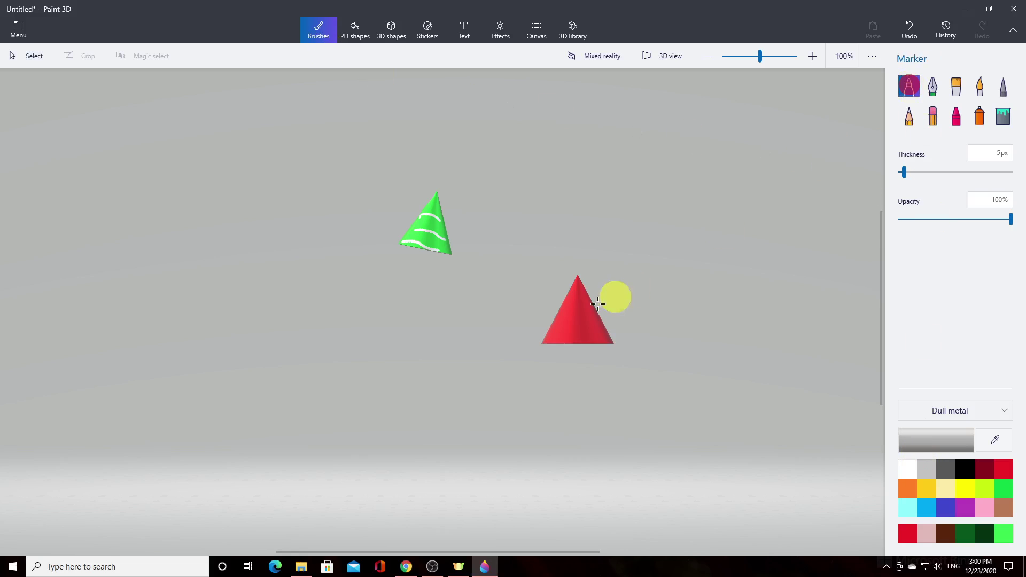
{"action": "left_click", "coordinate": [569, 313]}
{"action": "mouse_move", "coordinate": [565, 314]}
{"action": "left_mouse_down"}
{"action": "mouse_move", "coordinate": [585, 304]}
{"action": "mouse_move", "coordinate": [610, 317]}
{"action": "mouse_move", "coordinate": [554, 331]}
{"action": "mouse_move", "coordinate": [595, 326]}
{"action": "mouse_move", "coordinate": [630, 339]}
{"action": "left_mouse_up"}
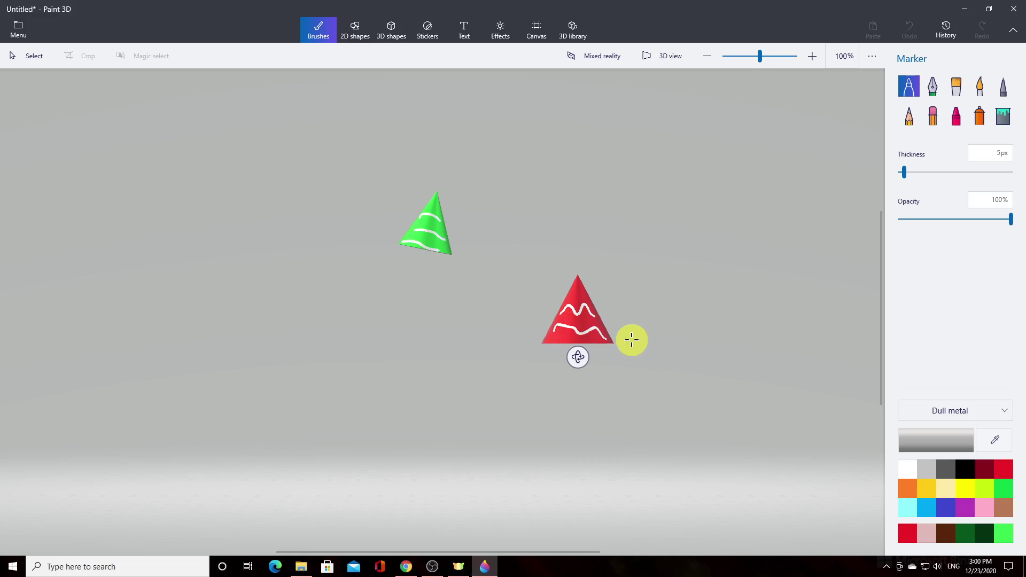
Turn the red cone around its vertical axis and paint white wavy marker lines on its blank side
{"action": "left_click", "coordinate": [27, 53]}
{"action": "left_click", "coordinate": [579, 337]}
{"action": "left_click_drag", "start_coordinate": [570, 373], "coordinate": [654, 374]}
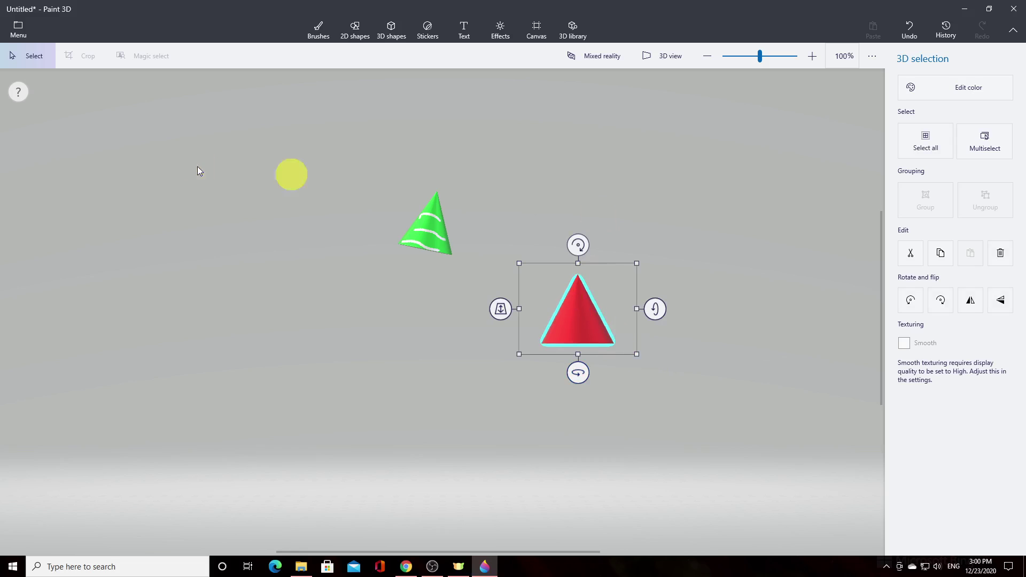
{"action": "left_click", "coordinate": [319, 28]}
{"action": "left_click", "coordinate": [909, 86]}
{"action": "left_click", "coordinate": [559, 305]}
{"action": "mouse_move", "coordinate": [568, 295]}
{"action": "left_mouse_down"}
{"action": "mouse_move", "coordinate": [600, 326]}
{"action": "mouse_move", "coordinate": [543, 339]}
{"action": "mouse_move", "coordinate": [631, 339]}
{"action": "left_mouse_up"}
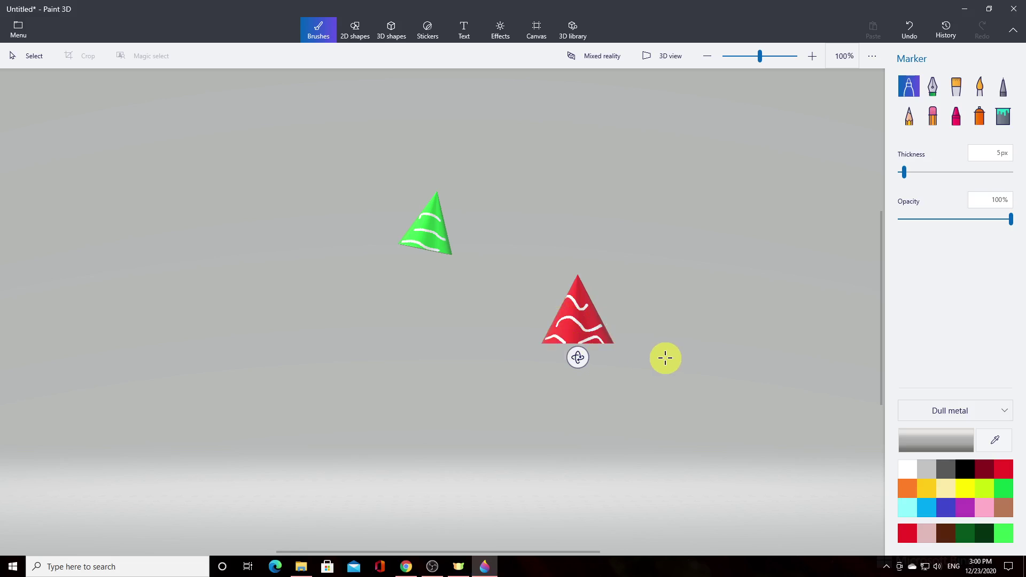
Move the red cone directly beneath the green cone so they overlap as stacked tree tiers, and inspect the stack from other angles
{"action": "left_click", "coordinate": [19, 64]}
{"action": "left_click_drag", "start_coordinate": [578, 326], "coordinate": [429, 277]}
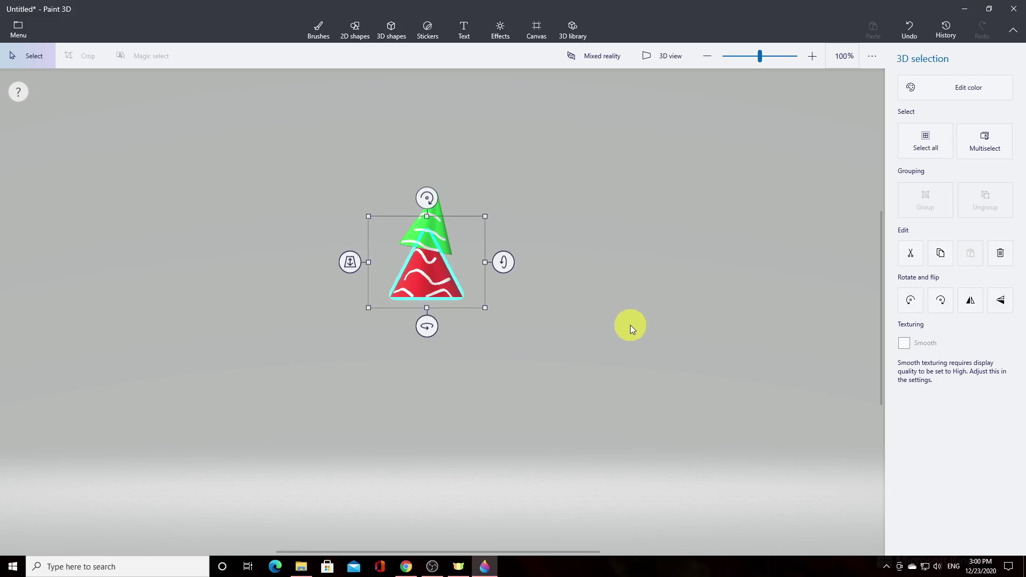
{"action": "left_click", "coordinate": [631, 325]}
{"action": "left_click", "coordinate": [666, 54]}
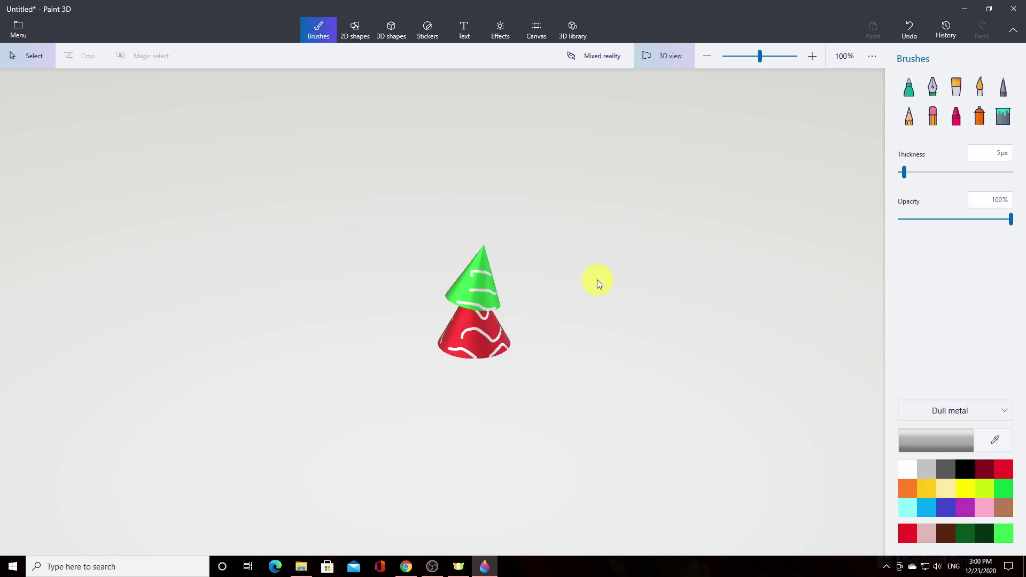
{"action": "left_click_drag", "start_coordinate": [598, 281], "coordinate": [231, 215]}
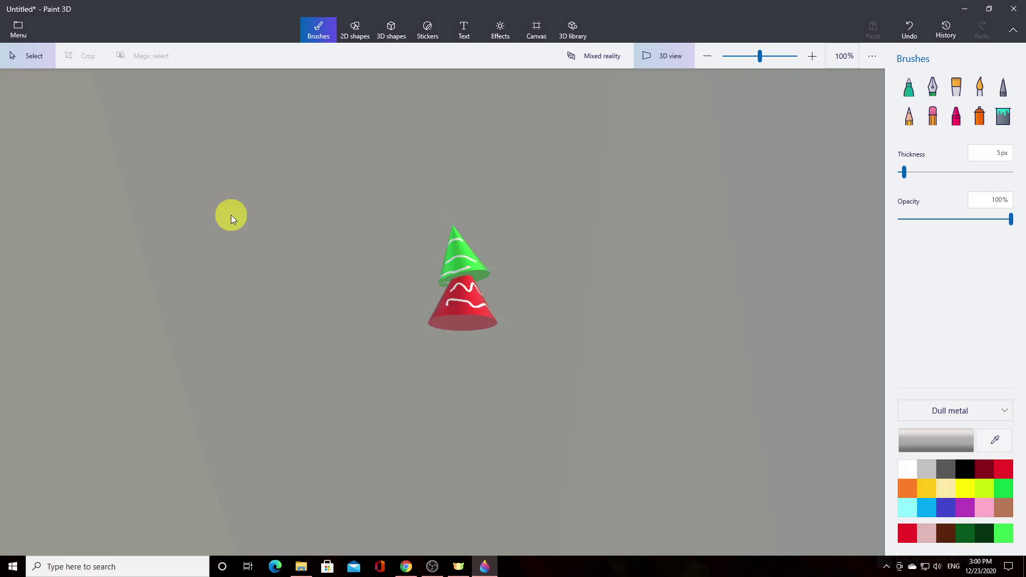
{"action": "left_click", "coordinate": [666, 69]}
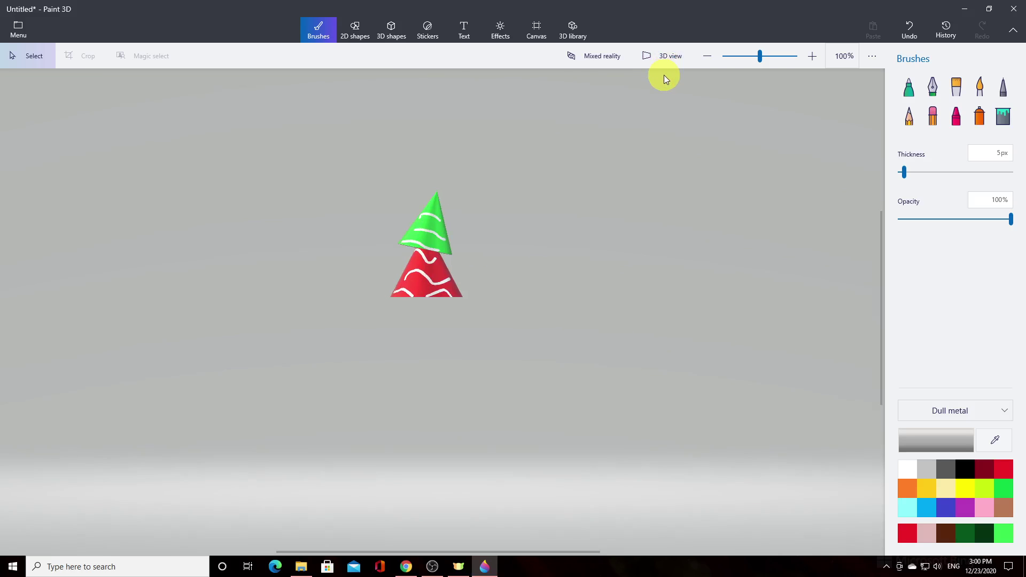
Draw a large dull metal cone to the right of the two stacked cones and colour it dark green
{"action": "left_click", "coordinate": [394, 35]}
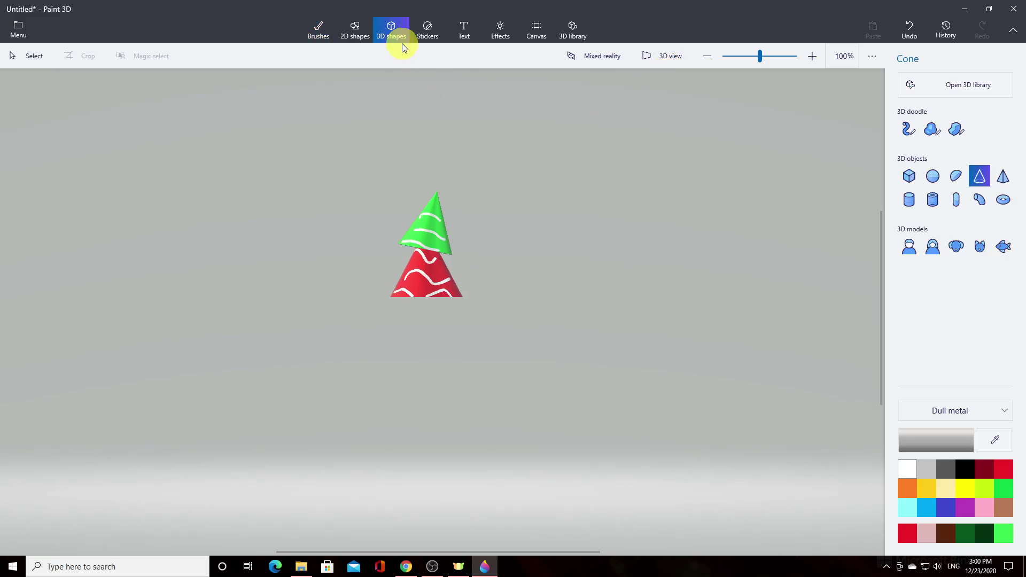
{"action": "left_click", "coordinate": [991, 534]}
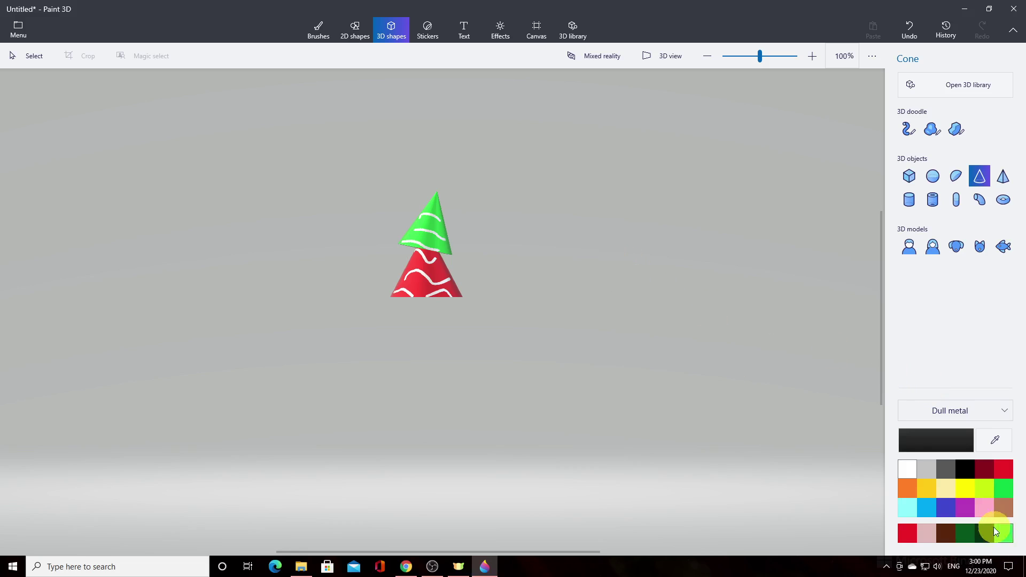
{"action": "left_click_drag", "start_coordinate": [550, 247], "coordinate": [674, 365]}
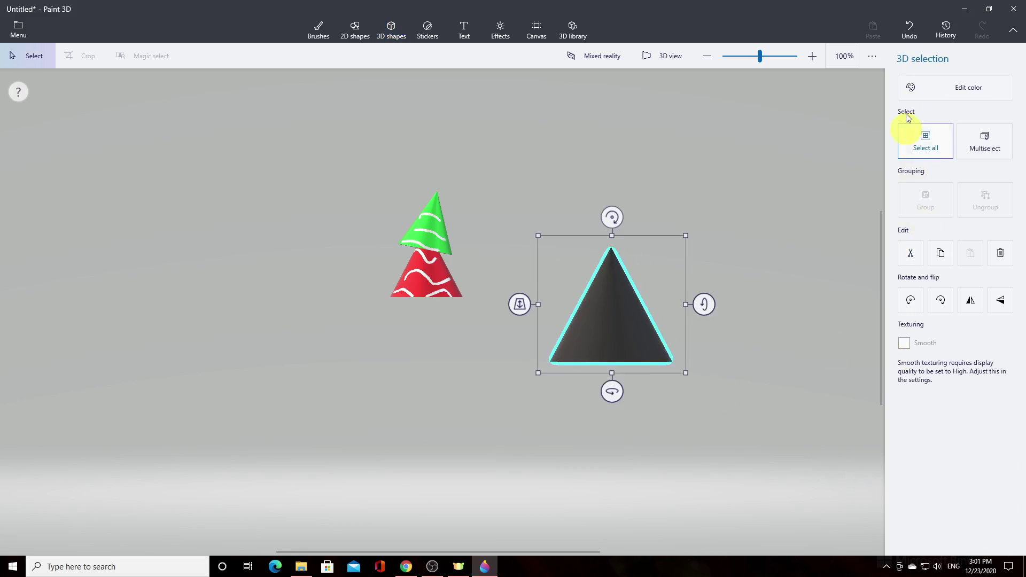
{"action": "left_click", "coordinate": [912, 86]}
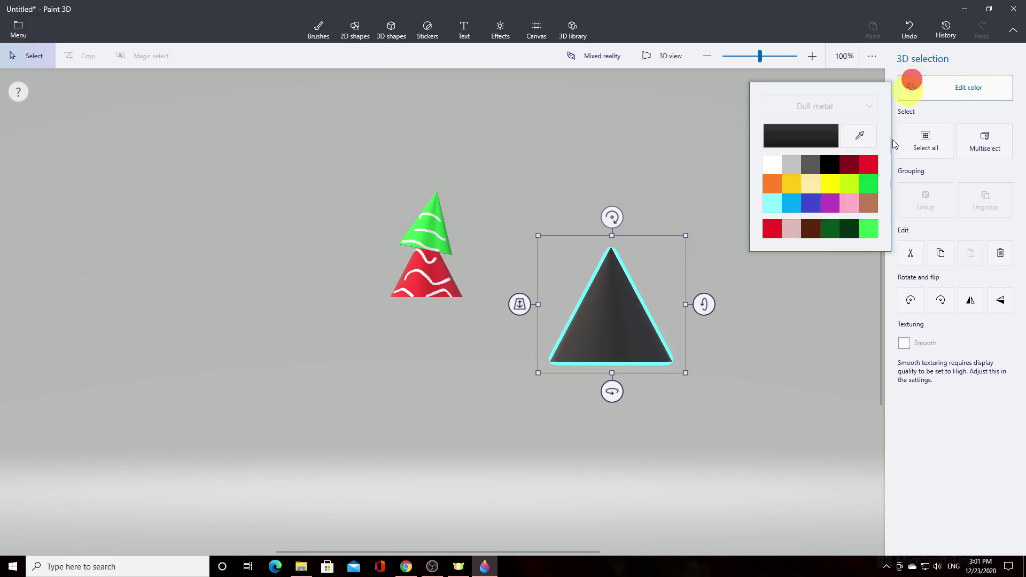
{"action": "left_click", "coordinate": [839, 232]}
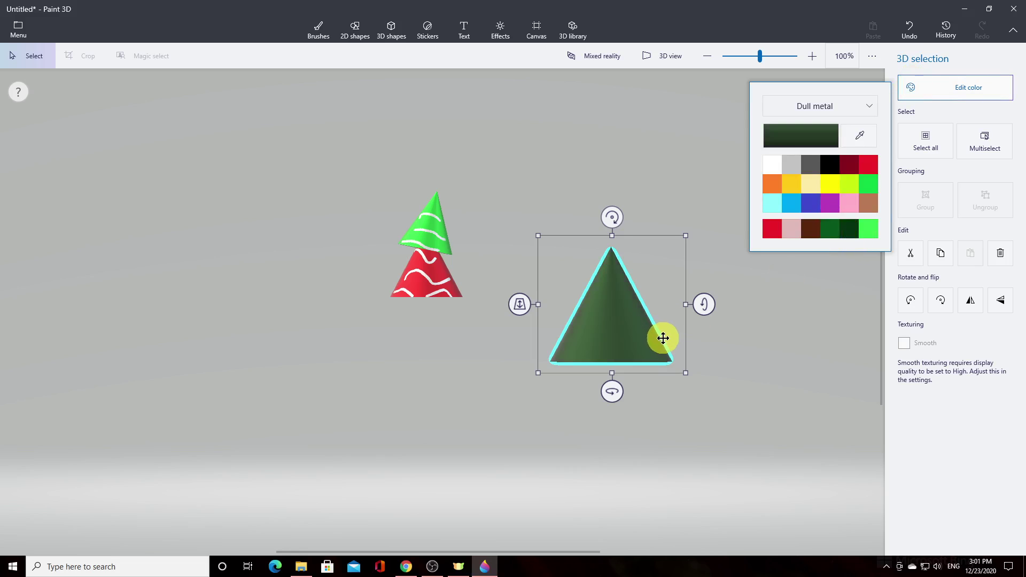
{"action": "left_click", "coordinate": [784, 332]}
{"action": "left_click", "coordinate": [782, 331]}
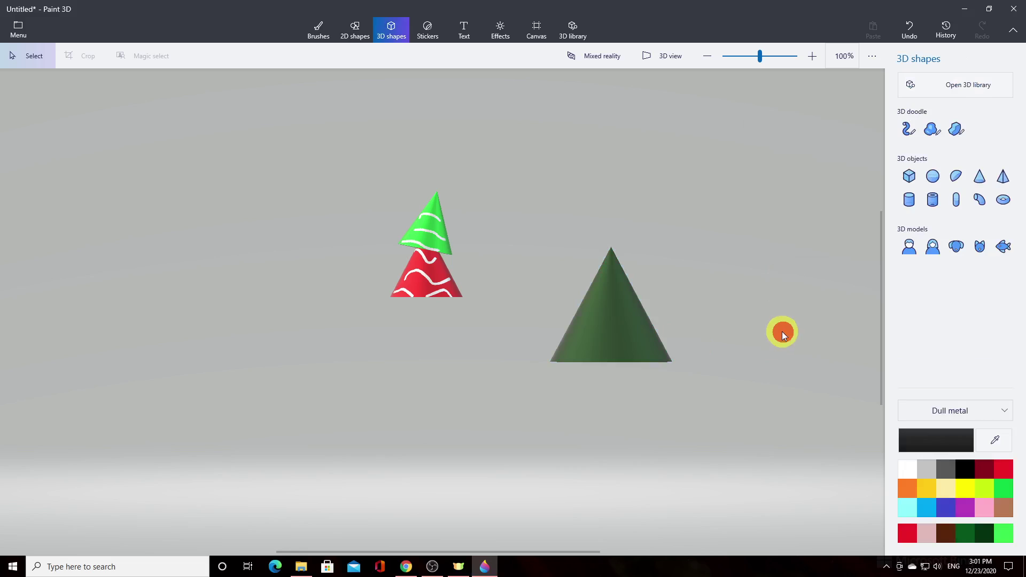
Draw a small five-pointed star to the right of the dark green cone with a solid yellow outline and yellow fill
{"action": "left_click", "coordinate": [620, 340]}
{"action": "left_click", "coordinate": [321, 32]}
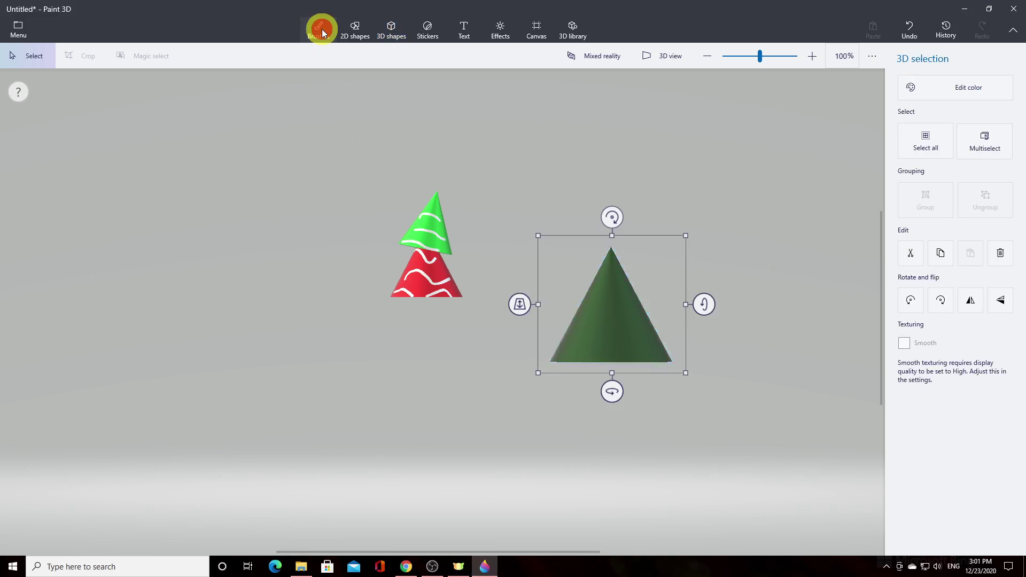
{"action": "left_click", "coordinate": [364, 31]}
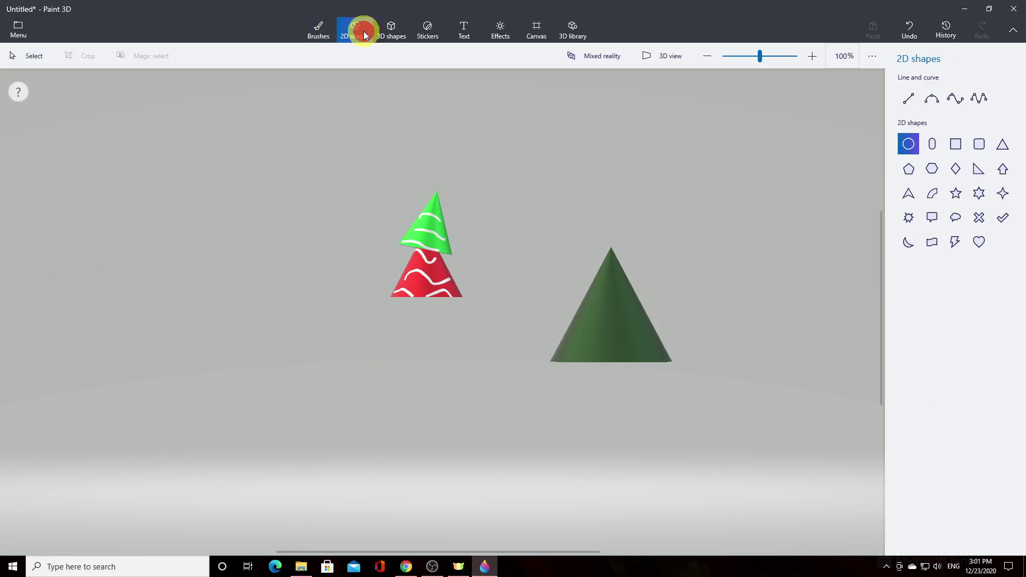
{"action": "left_click", "coordinate": [960, 196]}
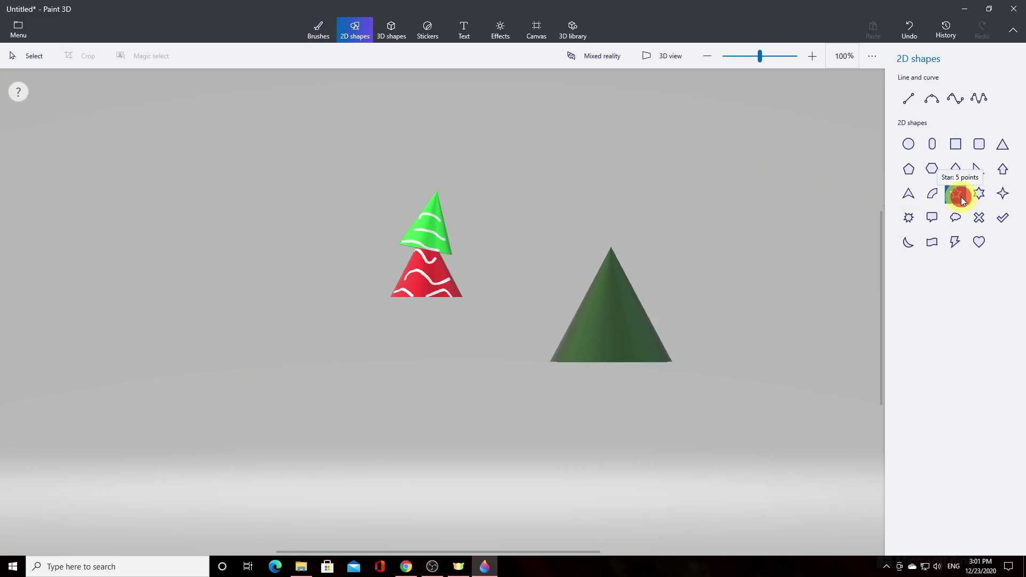
{"action": "left_click_drag", "start_coordinate": [755, 209], "coordinate": [812, 264]}
{"action": "left_click", "coordinate": [907, 158]}
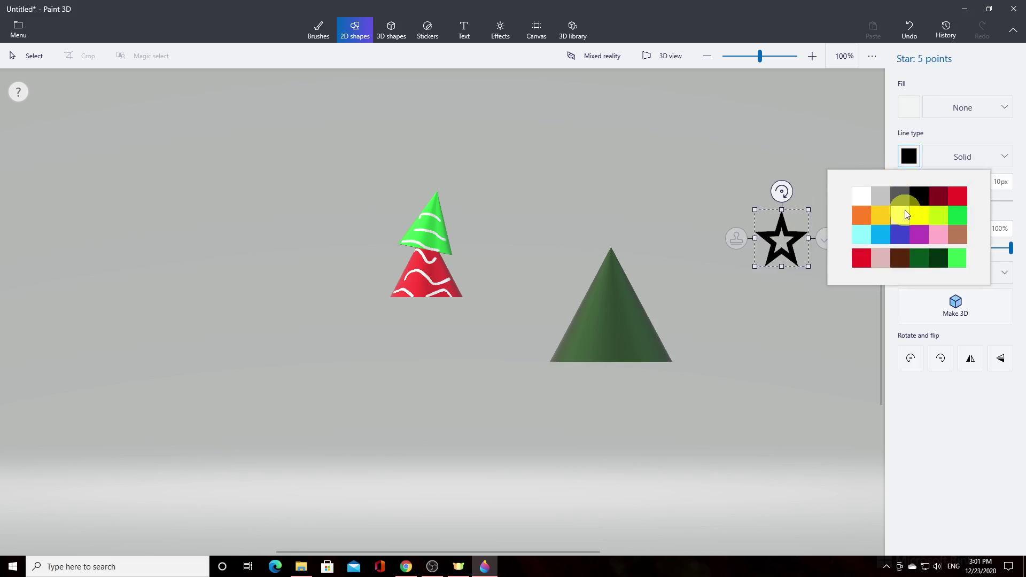
{"action": "left_click", "coordinate": [921, 216]}
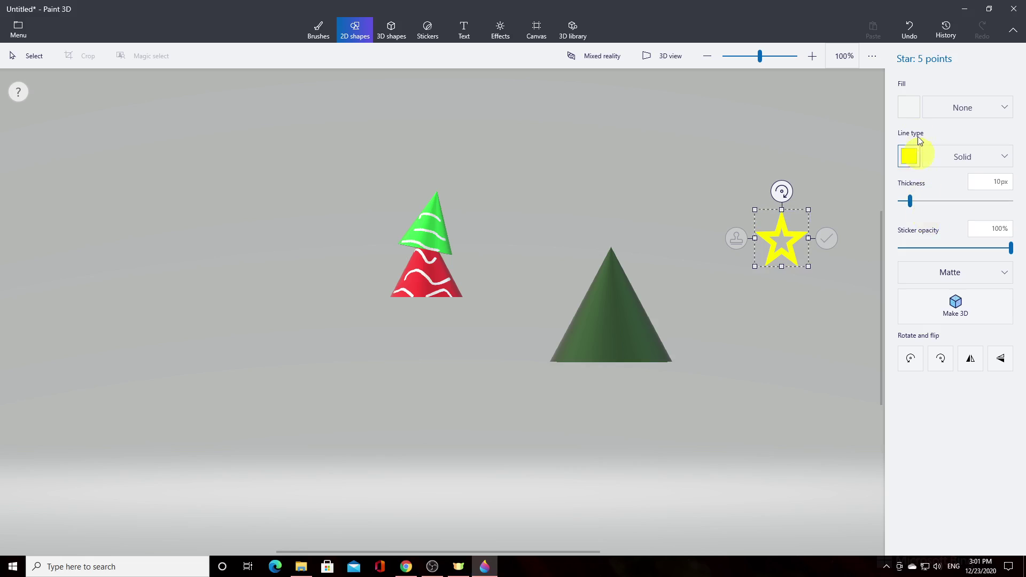
{"action": "left_click", "coordinate": [910, 110]}
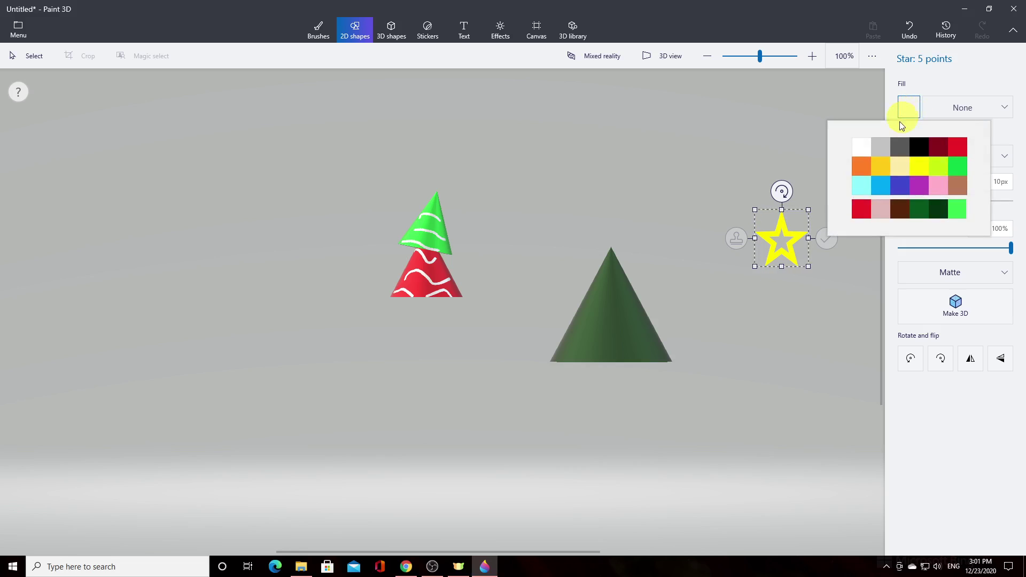
{"action": "left_click", "coordinate": [922, 169]}
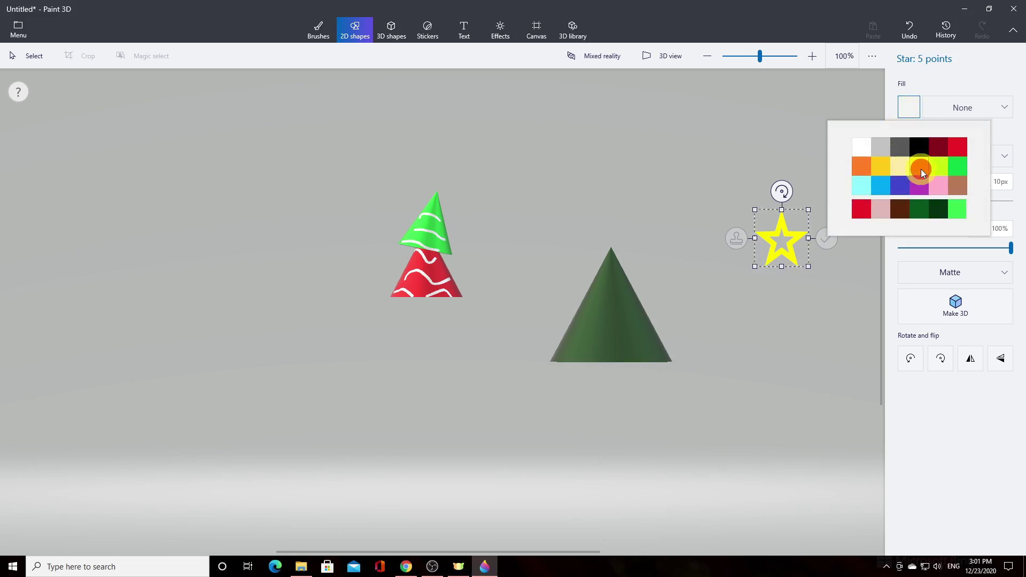
Place the yellow star on the dark green cone, shrink it, and stamp copies so four stars are scattered across the front
{"action": "left_click_drag", "start_coordinate": [783, 240], "coordinate": [609, 310]}
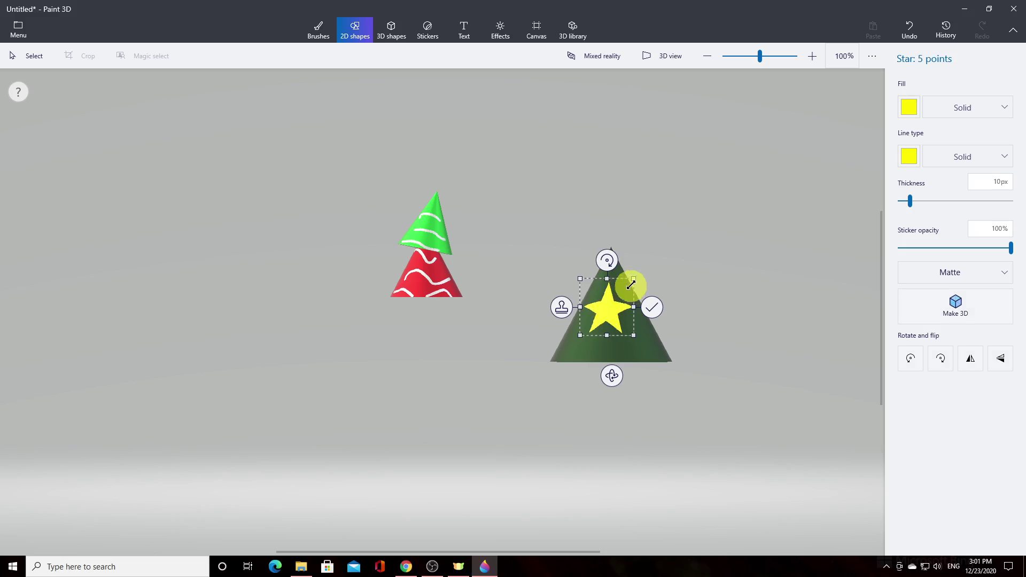
{"action": "mouse_move", "coordinate": [633, 279]}
{"action": "left_mouse_down"}
{"action": "mouse_move", "coordinate": [609, 298]}
{"action": "mouse_move", "coordinate": [643, 353]}
{"action": "mouse_move", "coordinate": [550, 351]}
{"action": "mouse_move", "coordinate": [584, 354]}
{"action": "mouse_move", "coordinate": [635, 296]}
{"action": "left_mouse_up"}
{"action": "left_click", "coordinate": [560, 324]}
{"action": "left_click", "coordinate": [610, 342]}
{"action": "left_click", "coordinate": [530, 351]}
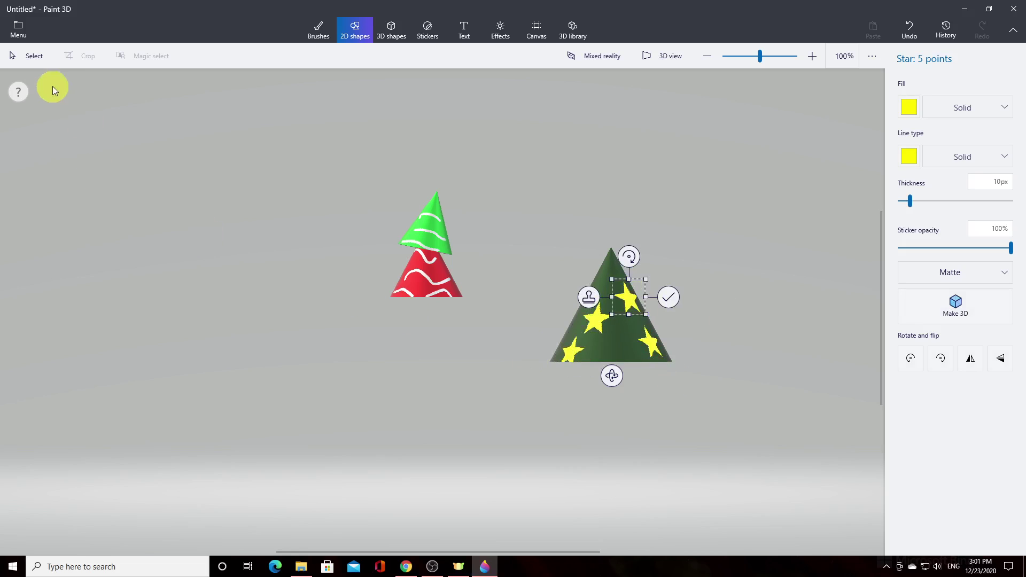
Turn the dark green cone around its vertical axis and stamp four small yellow five-pointed stars on its blank side
{"action": "left_click", "coordinate": [33, 58]}
{"action": "left_click", "coordinate": [611, 335]}
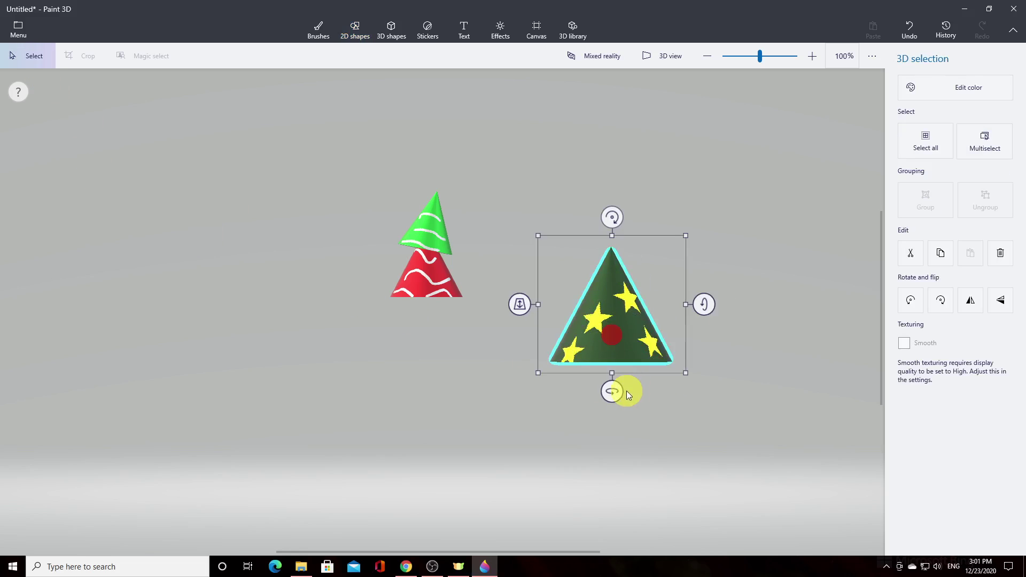
{"action": "left_click_drag", "start_coordinate": [615, 392], "coordinate": [488, 402]}
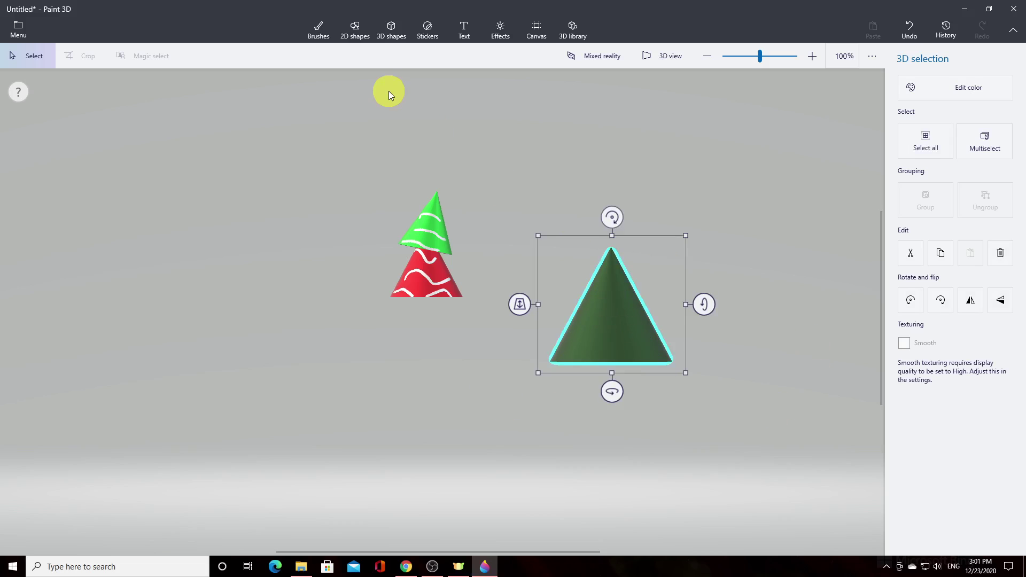
{"action": "left_click", "coordinate": [355, 32]}
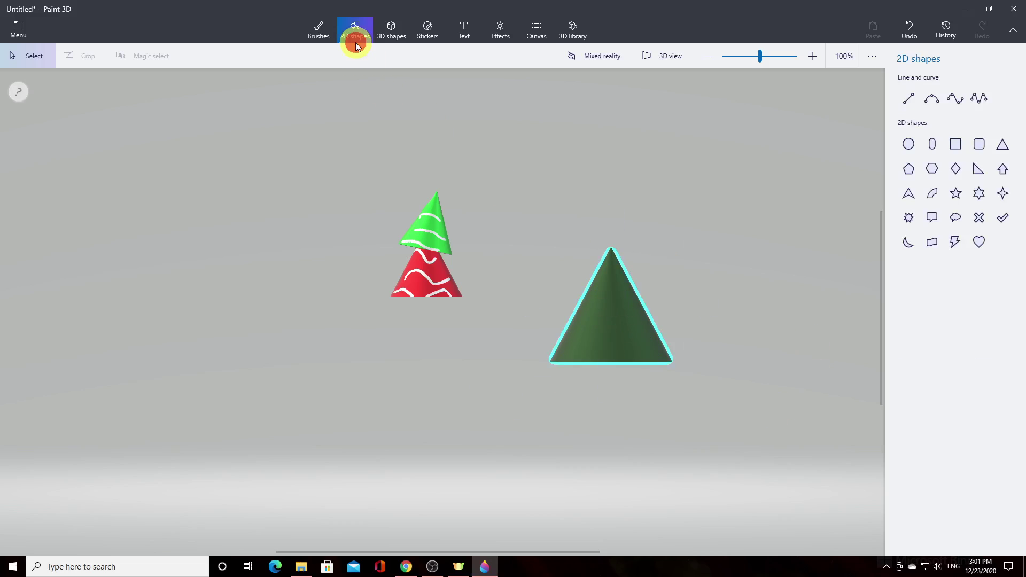
{"action": "left_click", "coordinate": [959, 197]}
{"action": "left_click_drag", "start_coordinate": [603, 294], "coordinate": [577, 348]}
{"action": "left_click", "coordinate": [574, 309]}
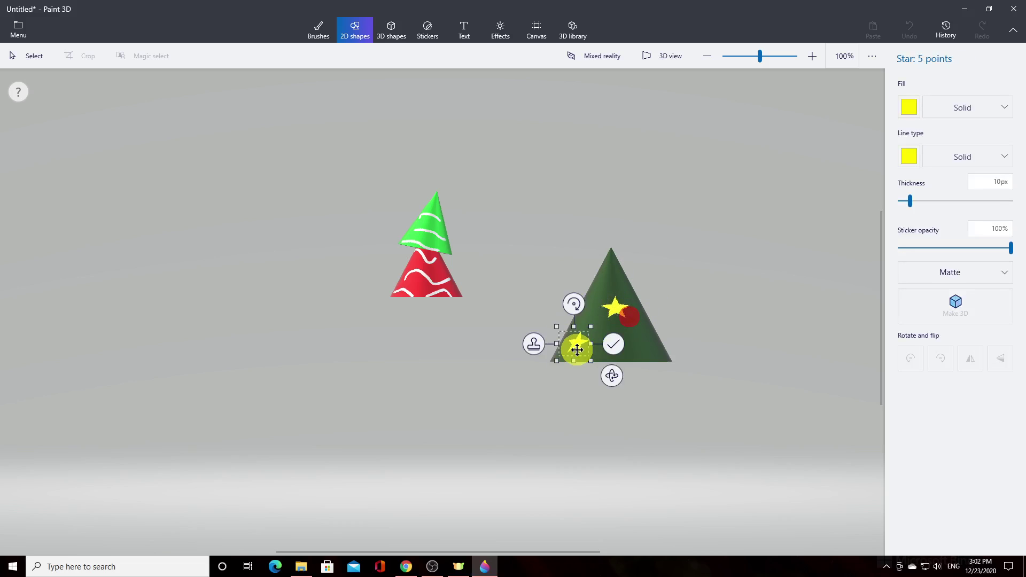
{"action": "left_click", "coordinate": [532, 346]}
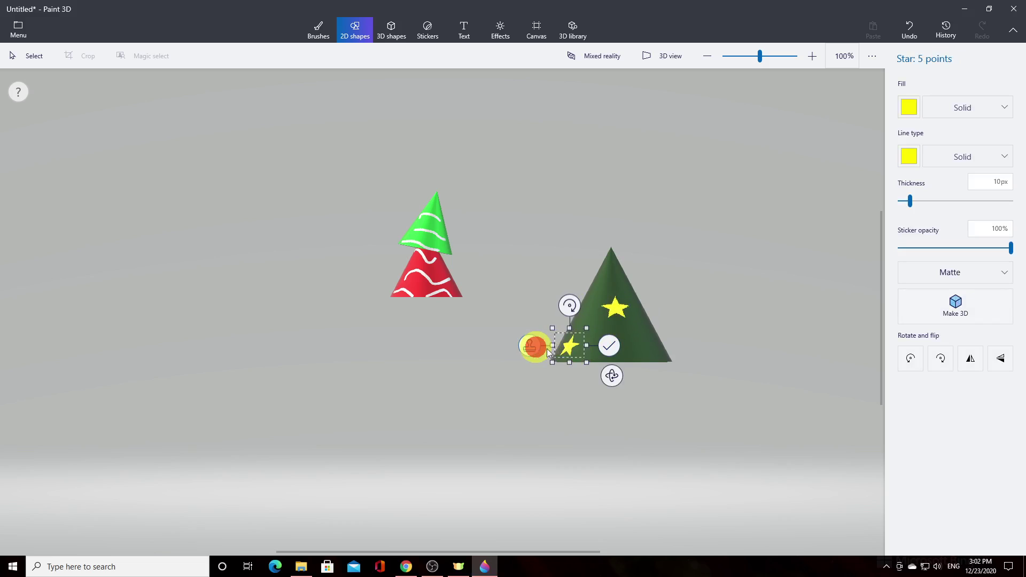
{"action": "left_click_drag", "start_coordinate": [573, 350], "coordinate": [655, 332]}
{"action": "left_click", "coordinate": [577, 352]}
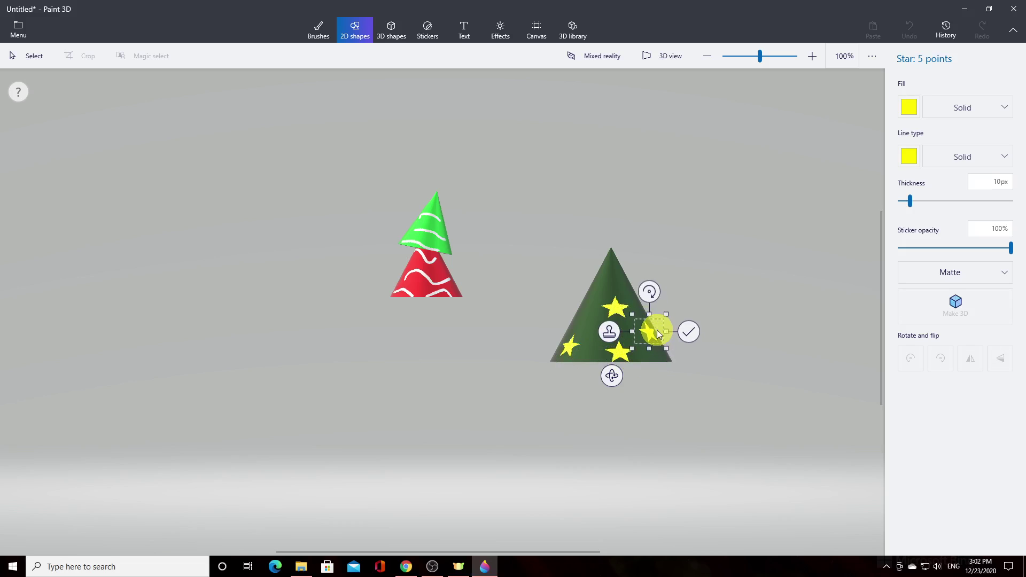
Turn the dark green cone partway around its vertical axis and stamp two more yellow stars in the remaining gap
{"action": "left_click", "coordinate": [24, 55]}
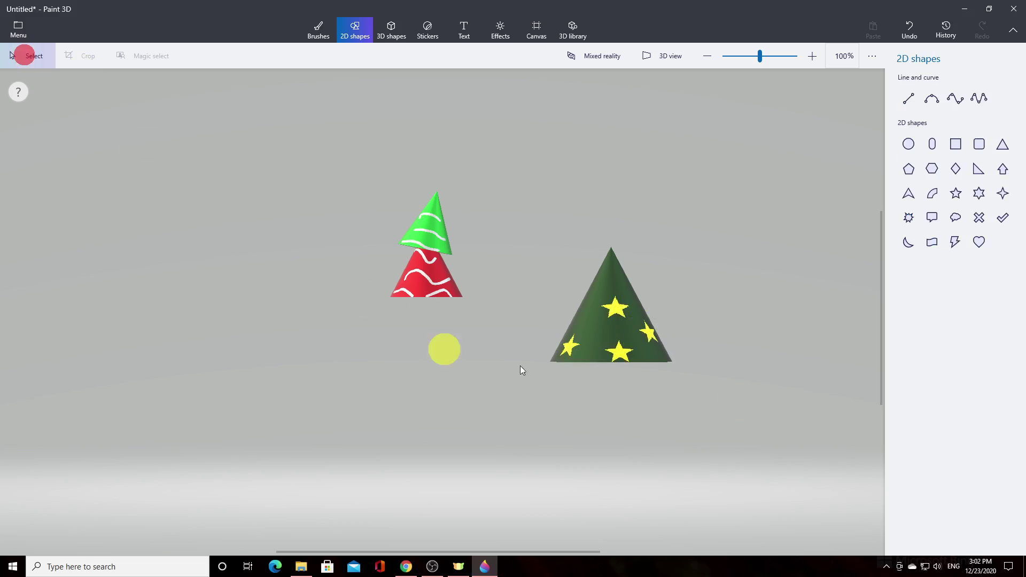
{"action": "left_click", "coordinate": [623, 351]}
{"action": "left_click_drag", "start_coordinate": [612, 394], "coordinate": [550, 399]}
{"action": "left_click", "coordinate": [353, 36]}
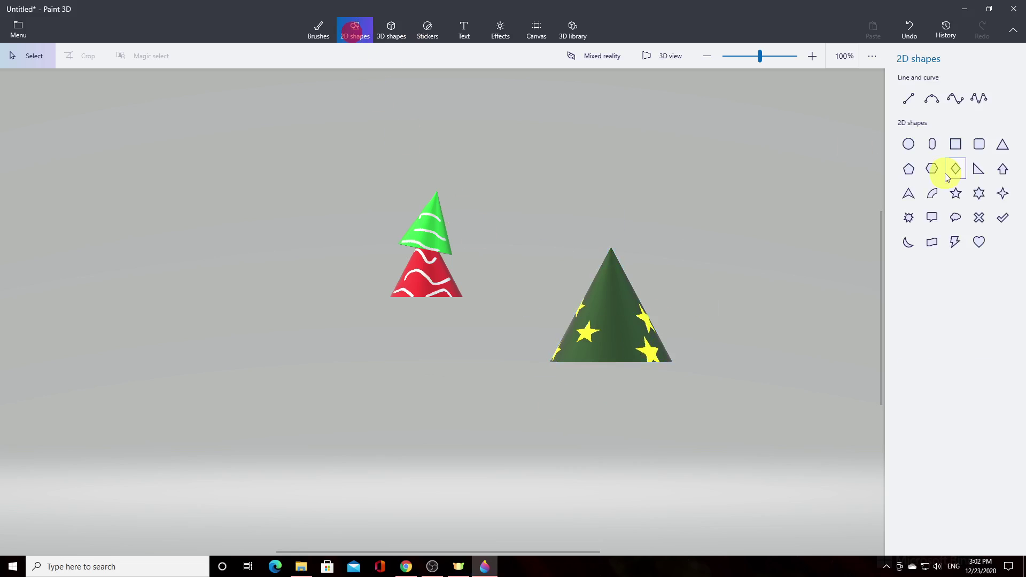
{"action": "left_click", "coordinate": [956, 193]}
{"action": "left_click_drag", "start_coordinate": [609, 290], "coordinate": [614, 348]}
{"action": "left_click", "coordinate": [580, 304]}
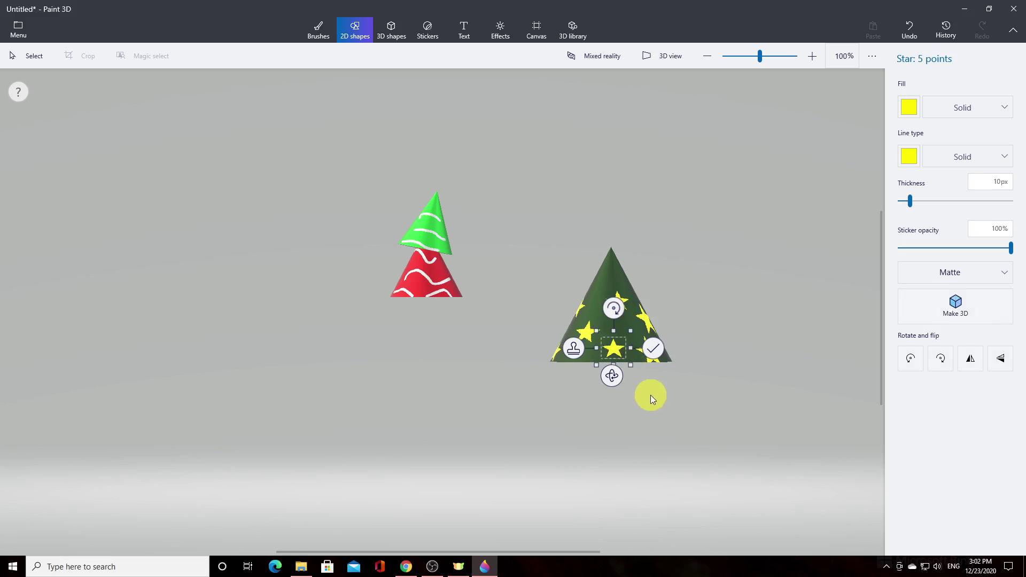
Move the starred dark green cone beneath the red cone and scale it down slightly to form the tree's third tier
{"action": "left_click", "coordinate": [21, 56]}
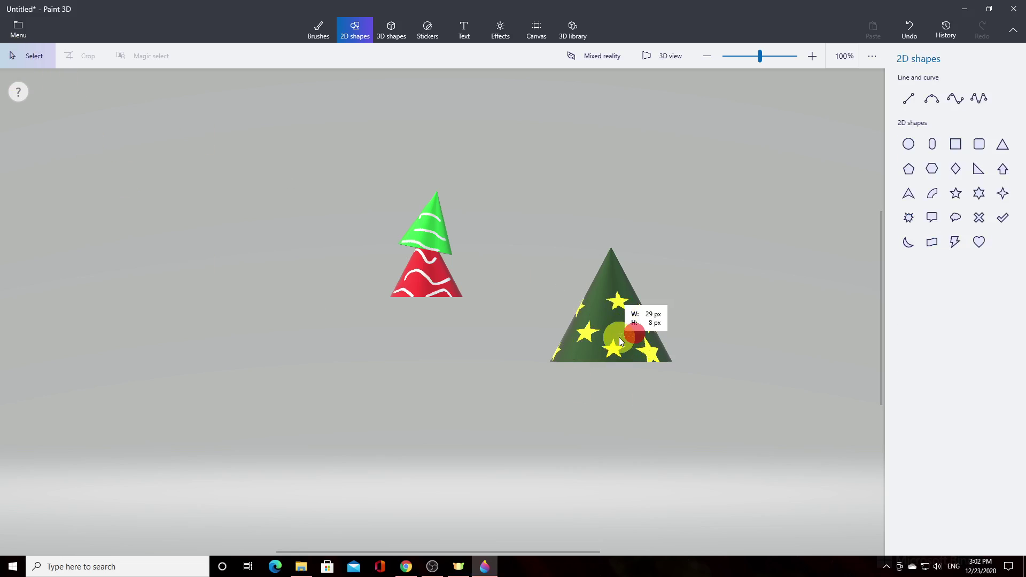
{"action": "left_click_drag", "start_coordinate": [615, 339], "coordinate": [428, 369]}
{"action": "left_click_drag", "start_coordinate": [358, 396], "coordinate": [380, 374]}
{"action": "left_click_drag", "start_coordinate": [456, 339], "coordinate": [443, 336]}
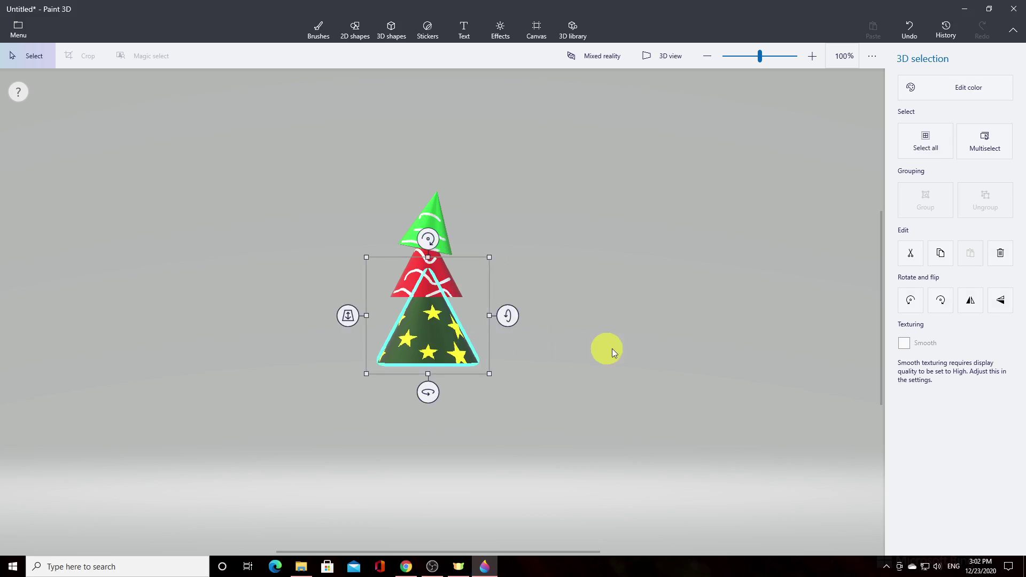
{"action": "left_click", "coordinate": [639, 354]}
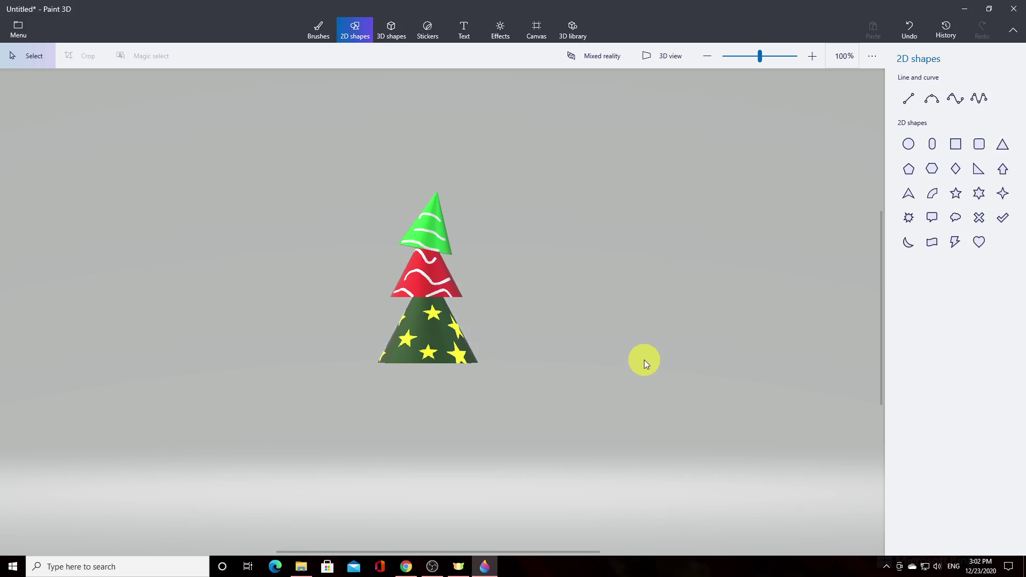
Draw a bright green dull metal cone to the right of the tree and move it a little closer to the stack
{"action": "left_click", "coordinate": [390, 28]}
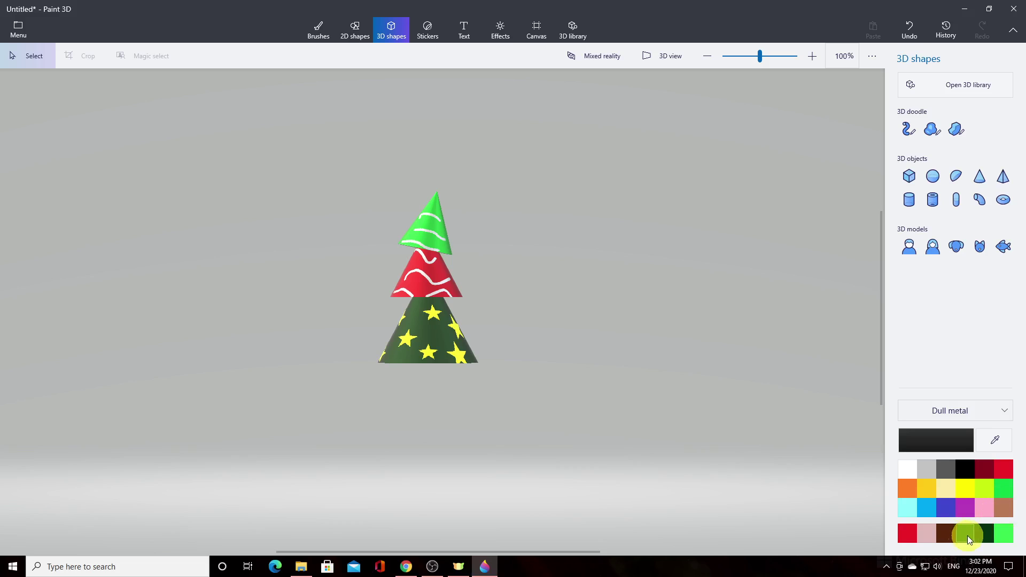
{"action": "left_click", "coordinate": [1005, 537]}
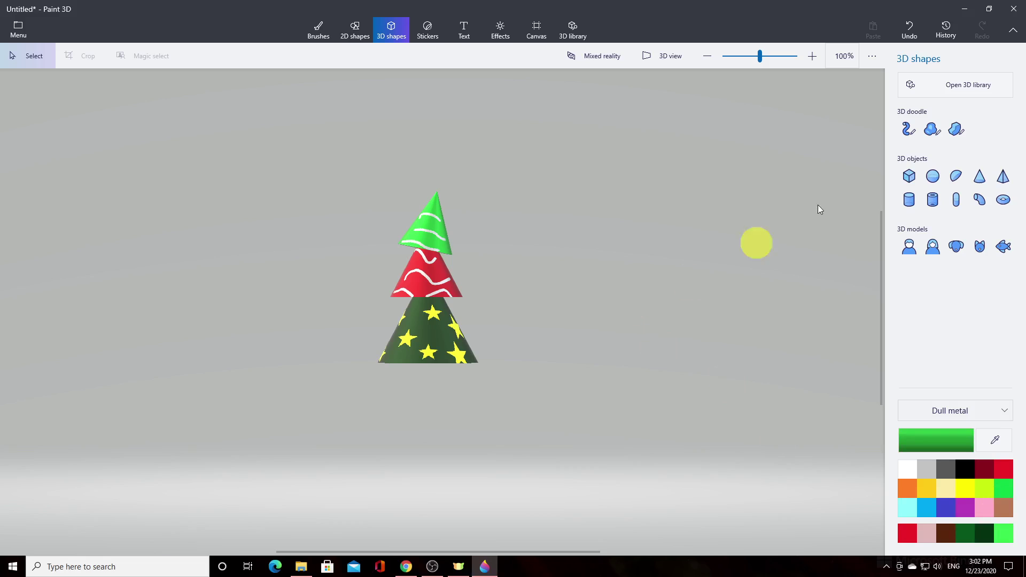
{"action": "left_click", "coordinate": [980, 177]}
{"action": "left_click_drag", "start_coordinate": [624, 286], "coordinate": [720, 382]}
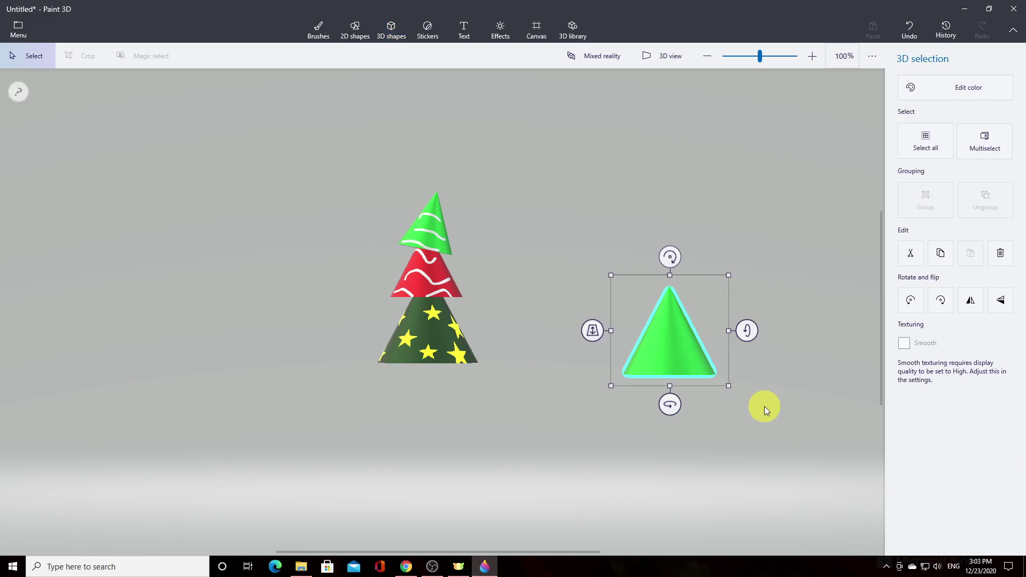
{"action": "left_click_drag", "start_coordinate": [678, 351], "coordinate": [601, 360]}
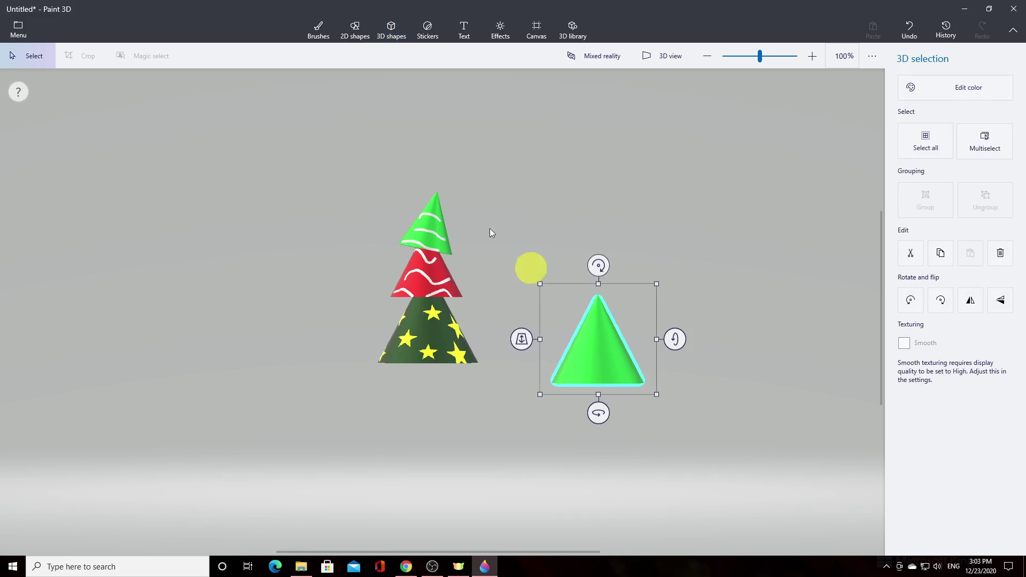
Place three small spiral stickers on the new bright green cone, one in the centre and one near each lower corner
{"action": "left_click", "coordinate": [422, 31]}
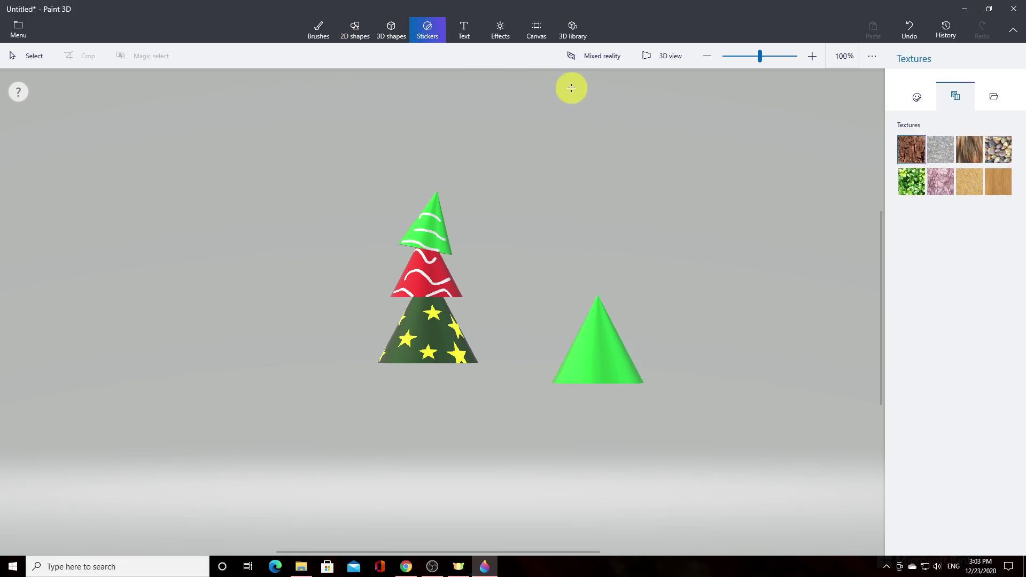
{"action": "left_click", "coordinate": [918, 99]}
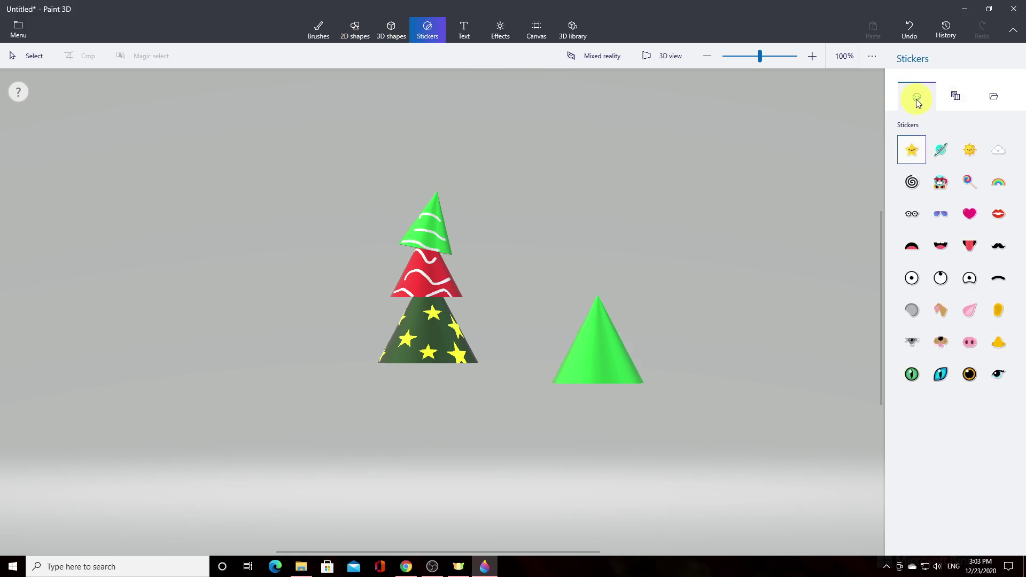
{"action": "left_click", "coordinate": [913, 182]}
{"action": "left_click_drag", "start_coordinate": [591, 338], "coordinate": [631, 375]}
{"action": "left_click", "coordinate": [563, 353]}
{"action": "left_click", "coordinate": [524, 370]}
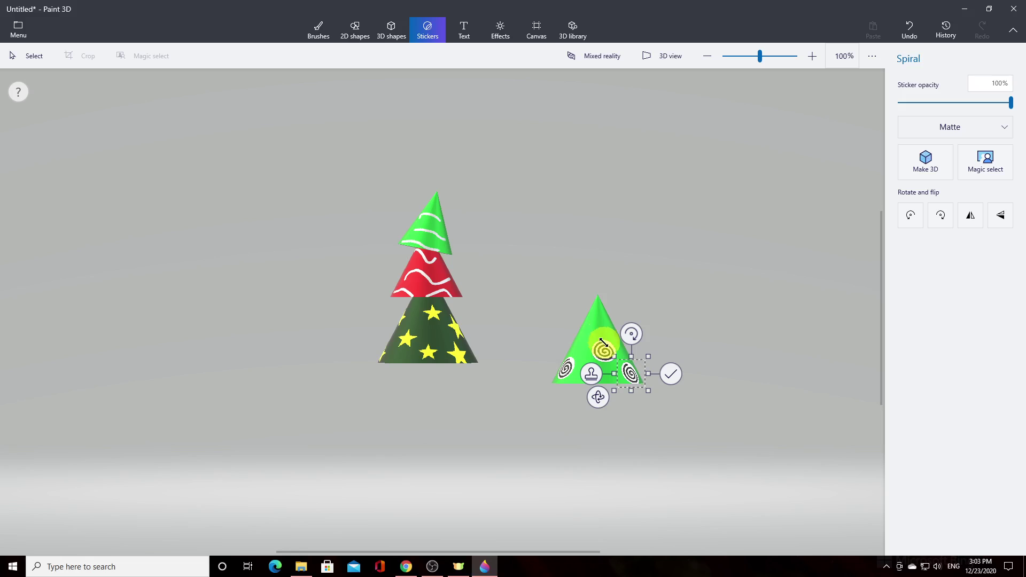
{"action": "left_click", "coordinate": [669, 376]}
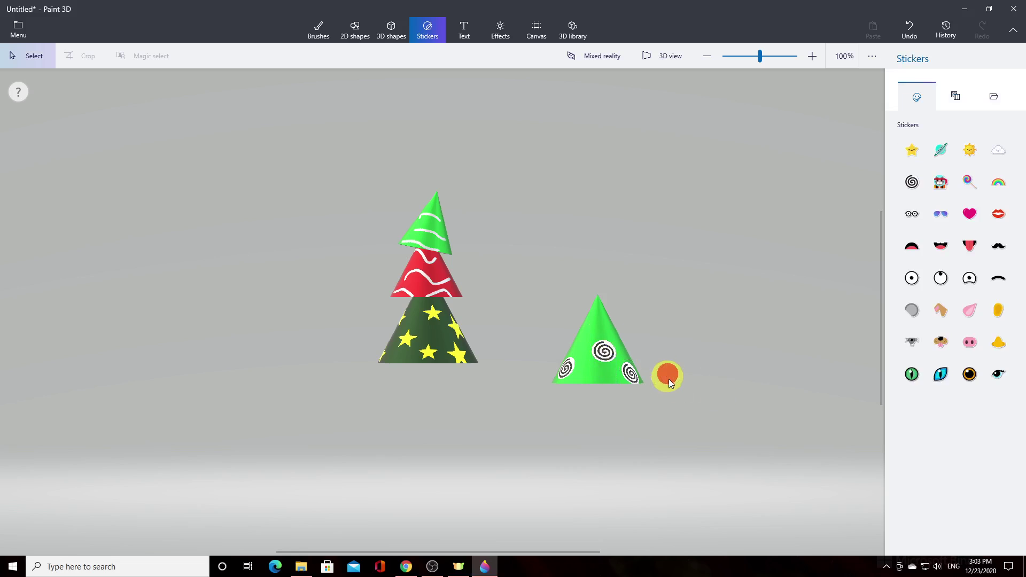
Scale the spiral-stickered bright green cone up slightly and turn it around its vertical axis to its blank side
{"action": "left_click", "coordinate": [609, 368]}
{"action": "left_click_drag", "start_coordinate": [660, 393], "coordinate": [675, 413]}
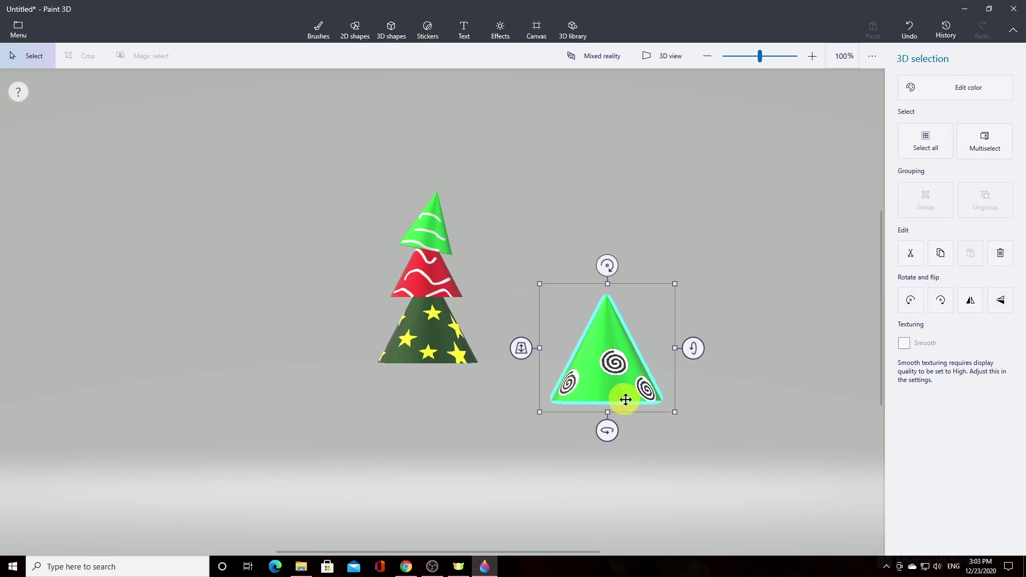
{"action": "left_click_drag", "start_coordinate": [607, 431], "coordinate": [496, 438]}
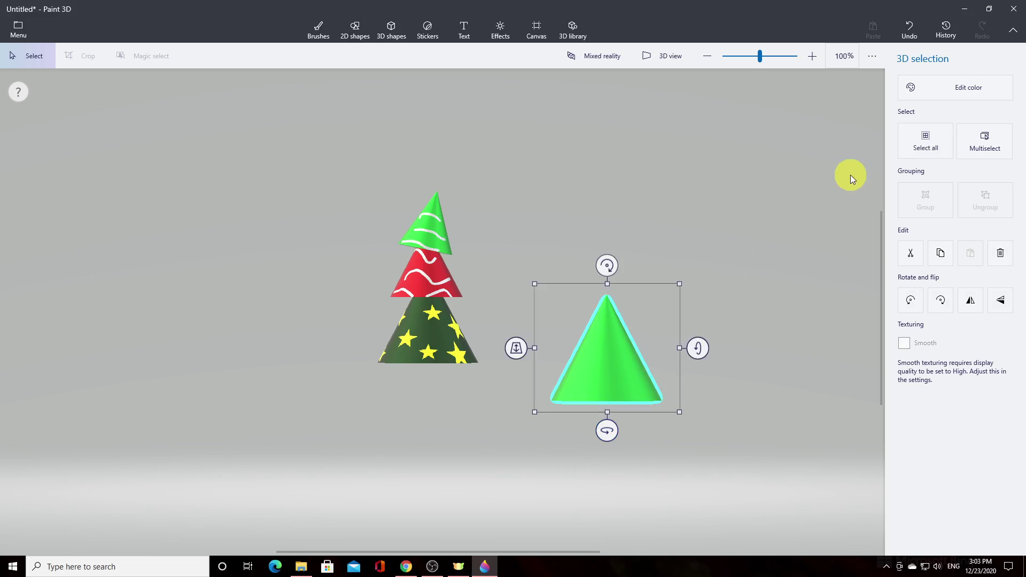
Stamp five small spiral stickers on the blank side, two in an upper row and three along the base
{"action": "left_click", "coordinate": [427, 26]}
{"action": "left_click", "coordinate": [912, 182]}
{"action": "left_click_drag", "start_coordinate": [603, 350], "coordinate": [606, 393]}
{"action": "left_click", "coordinate": [574, 364]}
{"action": "left_click", "coordinate": [541, 388]}
{"action": "left_click", "coordinate": [604, 387]}
{"action": "left_click", "coordinate": [543, 358]}
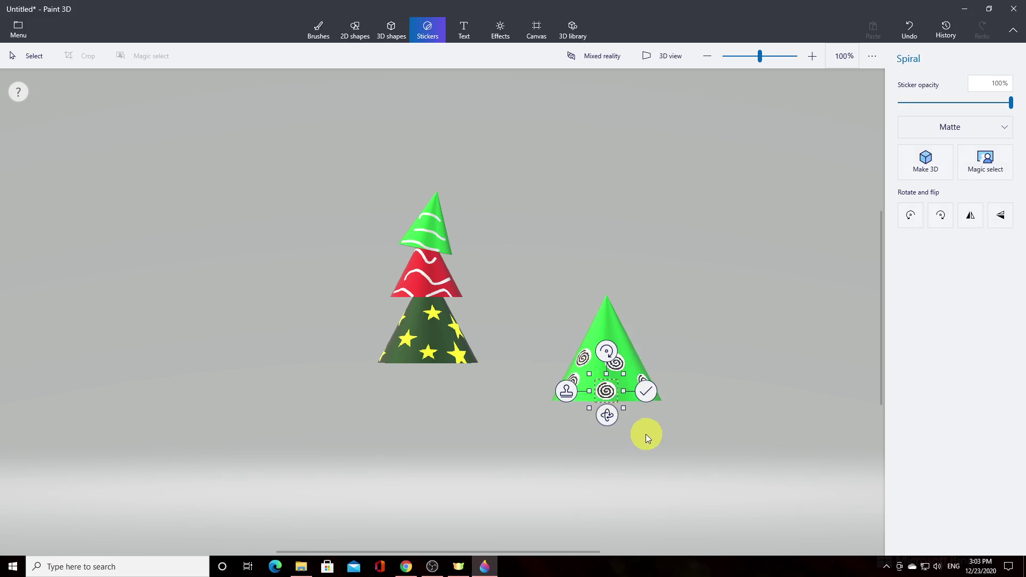
{"action": "left_click", "coordinate": [646, 393]}
{"action": "left_click", "coordinate": [661, 391]}
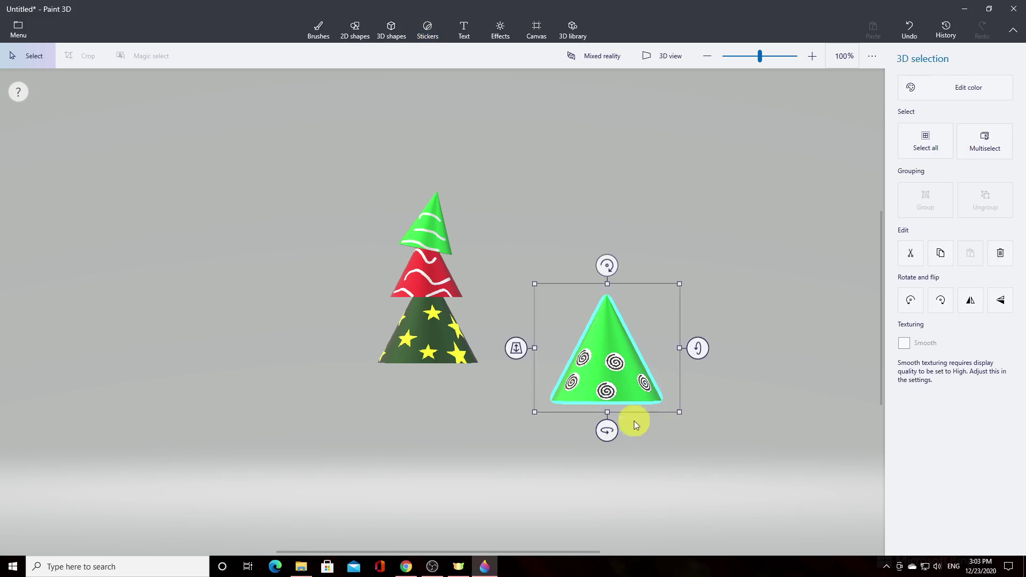
Turn the cone further around its vertical axis and place one spiral sticker in the gap above the two lower spirals
{"action": "left_click_drag", "start_coordinate": [608, 426], "coordinate": [546, 430]}
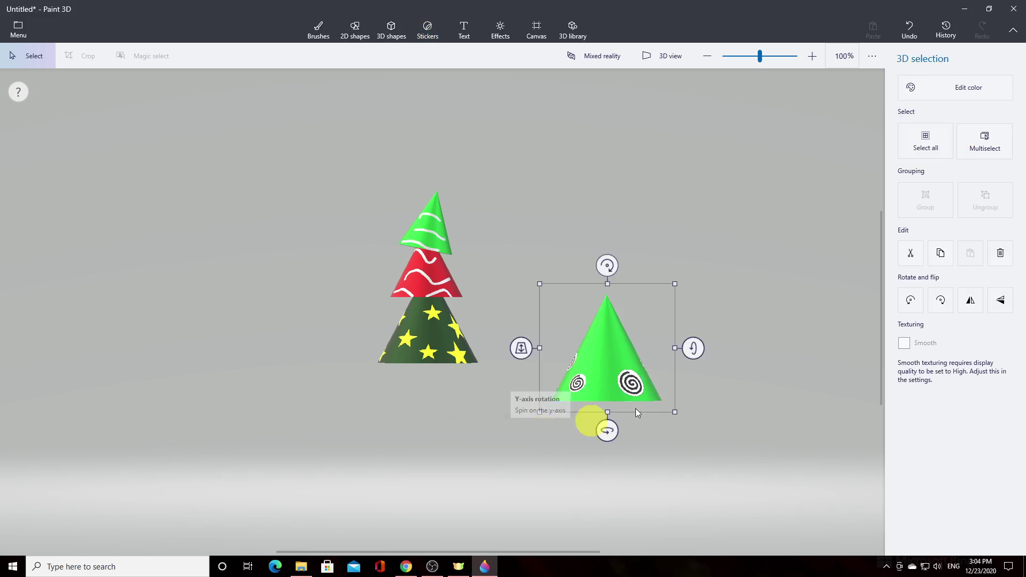
{"action": "left_click", "coordinate": [428, 35]}
{"action": "left_click", "coordinate": [912, 182]}
{"action": "left_click_drag", "start_coordinate": [596, 346], "coordinate": [623, 364]}
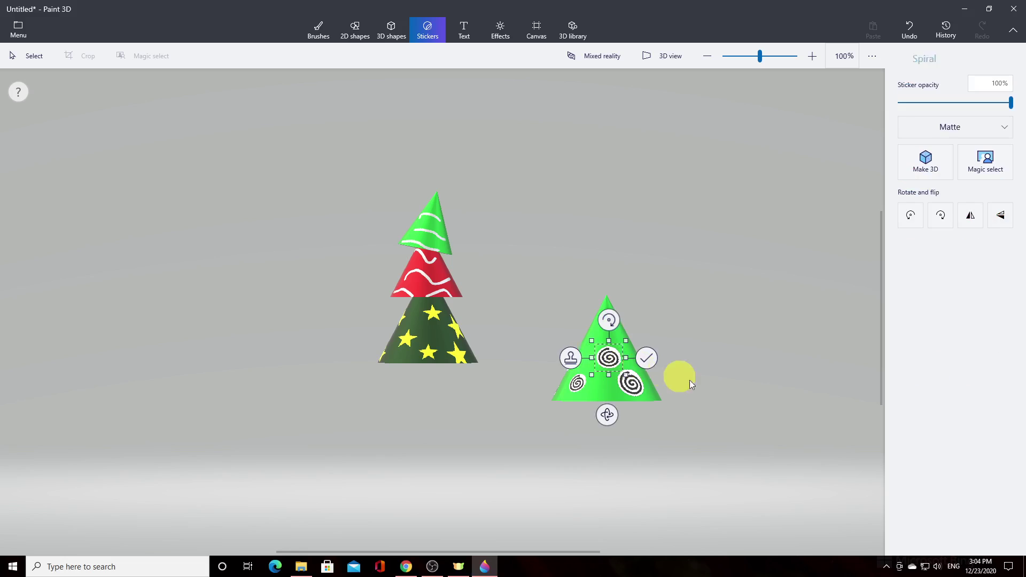
{"action": "left_click_drag", "start_coordinate": [602, 357], "coordinate": [593, 352]}
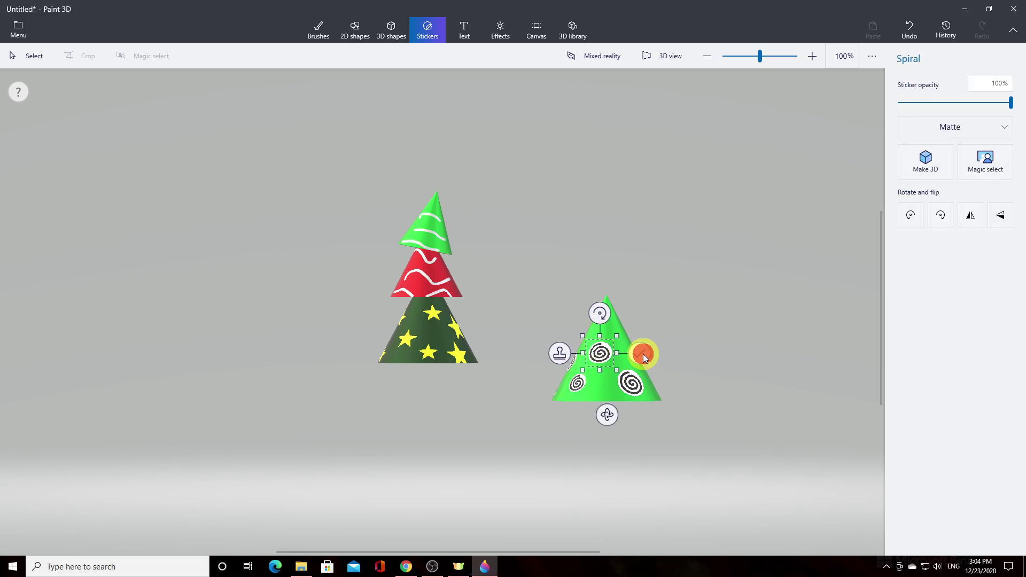
{"action": "left_click", "coordinate": [642, 353]}
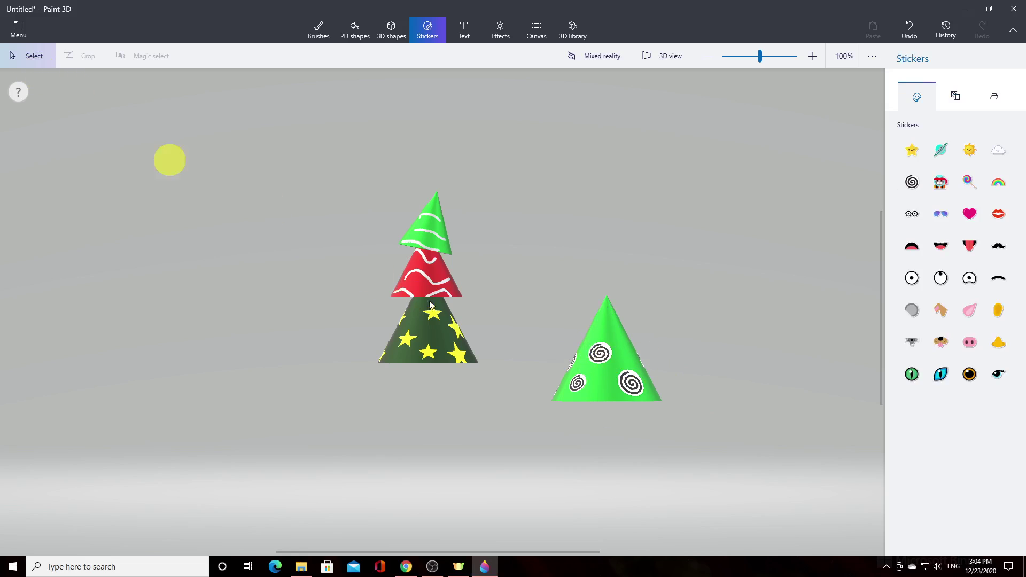
Move the spiral-covered green cone beneath the dark green cone as the tree's fourth tier and deselect it
{"action": "left_click", "coordinate": [621, 370]}
{"action": "left_click_drag", "start_coordinate": [621, 370], "coordinate": [442, 403]}
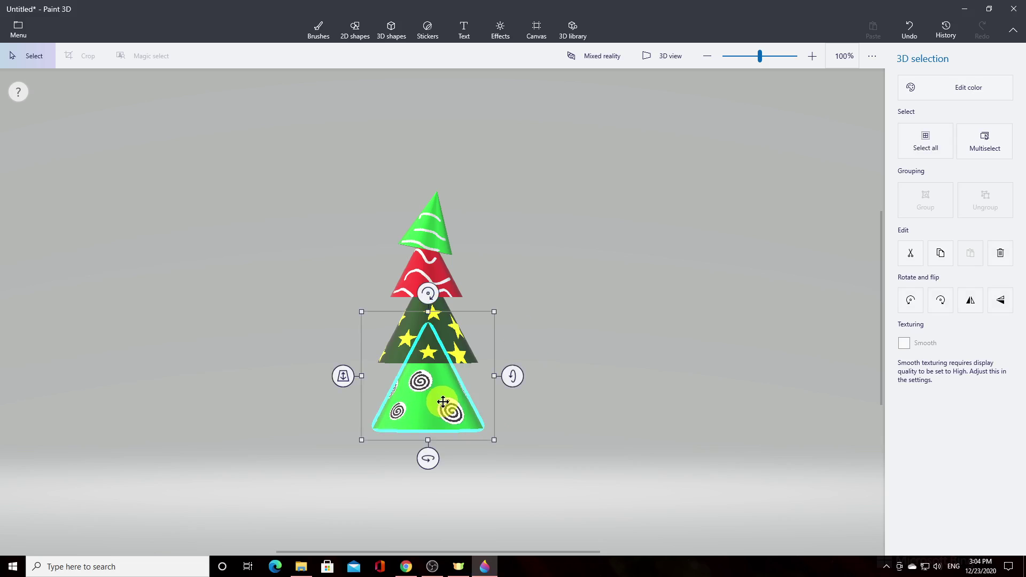
{"action": "left_click", "coordinate": [602, 413]}
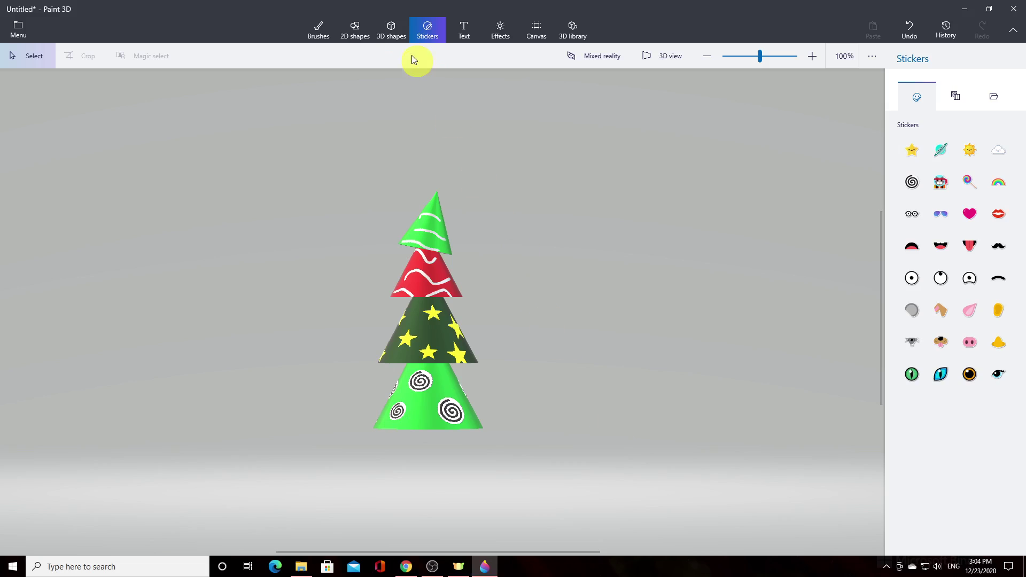
Set up the tube brush 3D doodle with a gold colour and a polished metal finish
{"action": "left_click", "coordinate": [393, 31]}
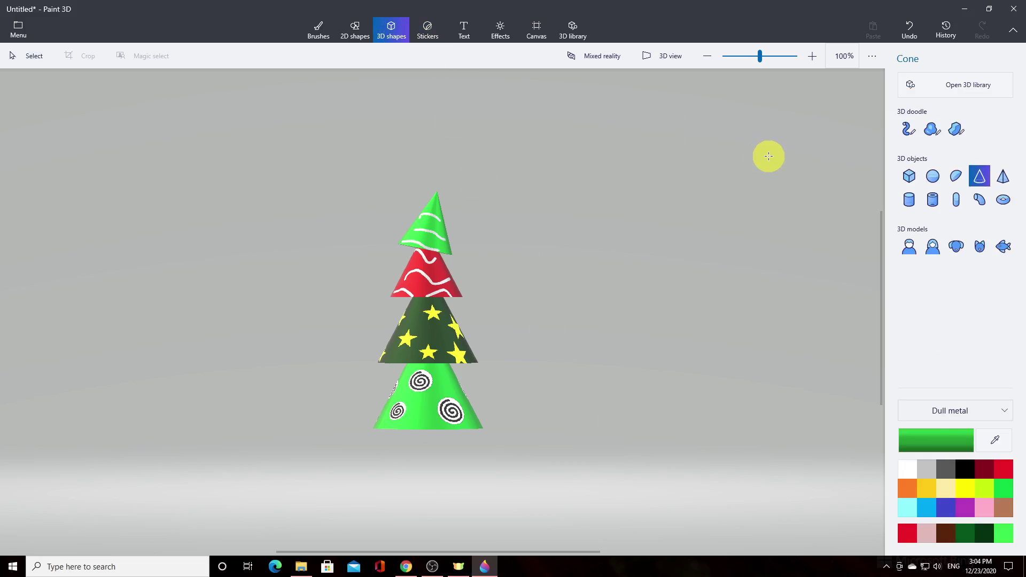
{"action": "left_click", "coordinate": [930, 490]}
{"action": "left_click", "coordinate": [970, 411]}
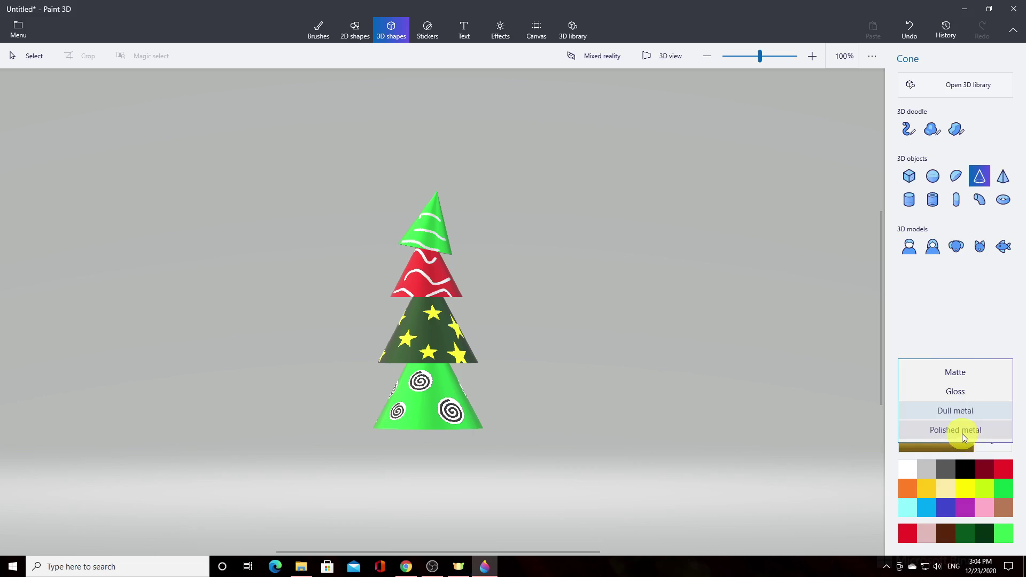
{"action": "left_click", "coordinate": [962, 434]}
{"action": "left_click", "coordinate": [910, 131]}
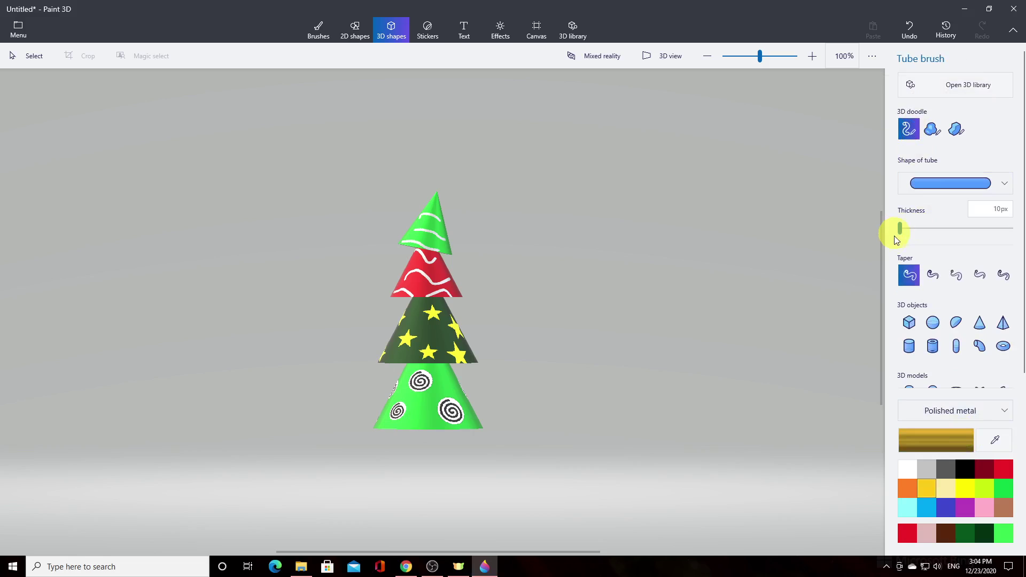
Try to draw a five-pointed star outline with the tube brush beside the tree, and undo it
{"action": "left_click_drag", "start_coordinate": [657, 264], "coordinate": [626, 269]}
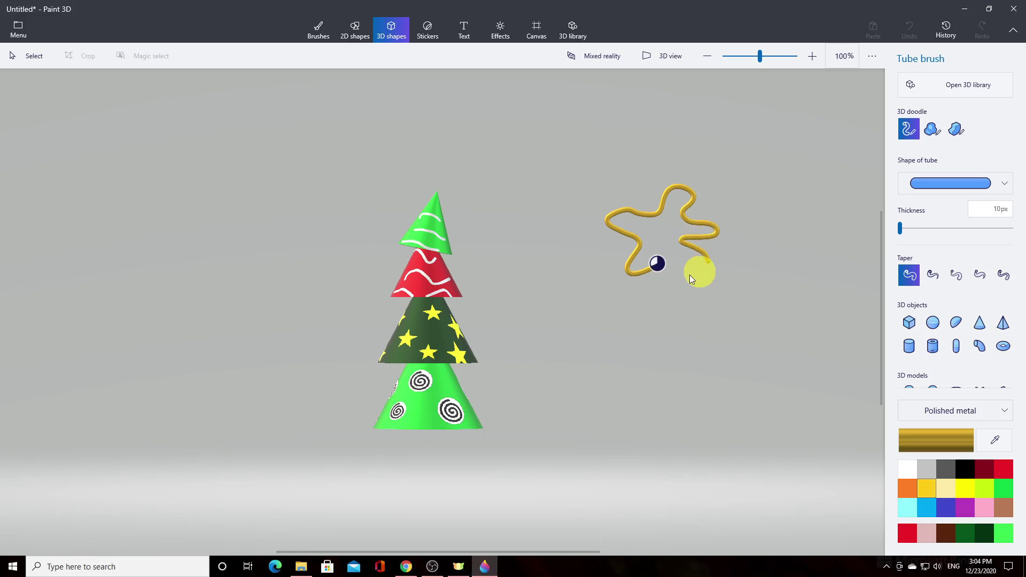
{"action": "left_click_drag", "start_coordinate": [658, 261], "coordinate": [659, 261]}
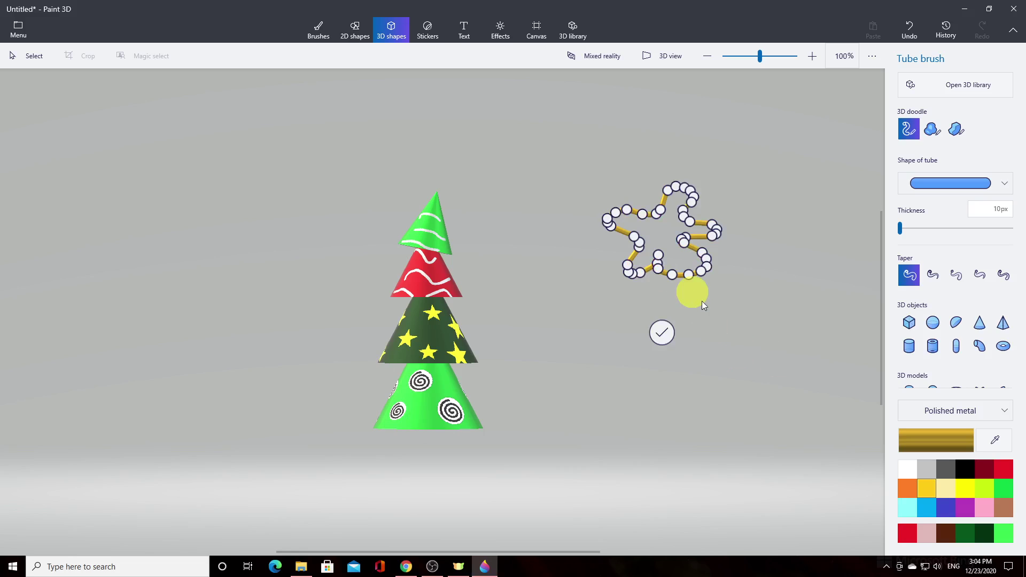
{"action": "left_click", "coordinate": [700, 257]}
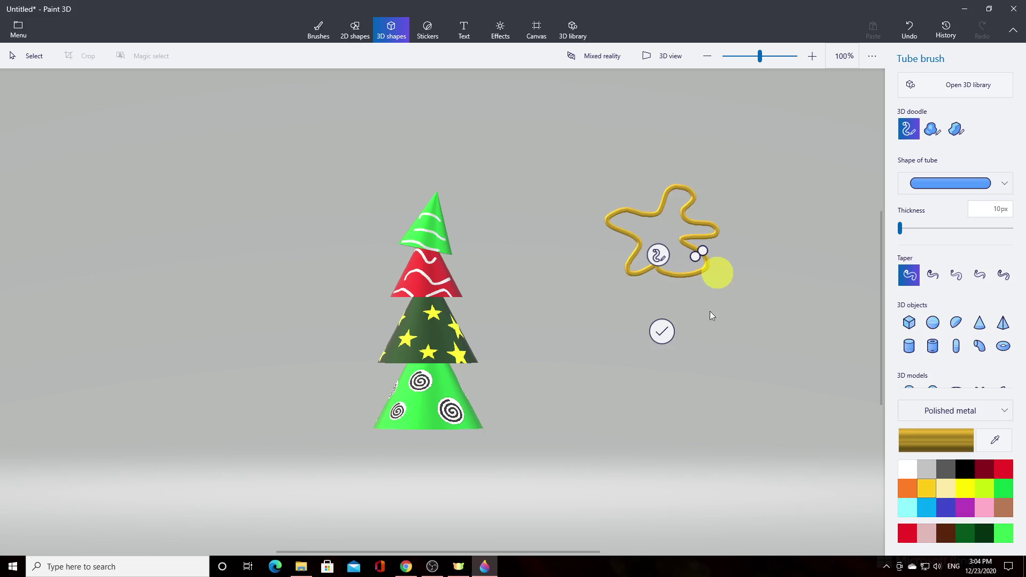
{"action": "left_click", "coordinate": [672, 339]}
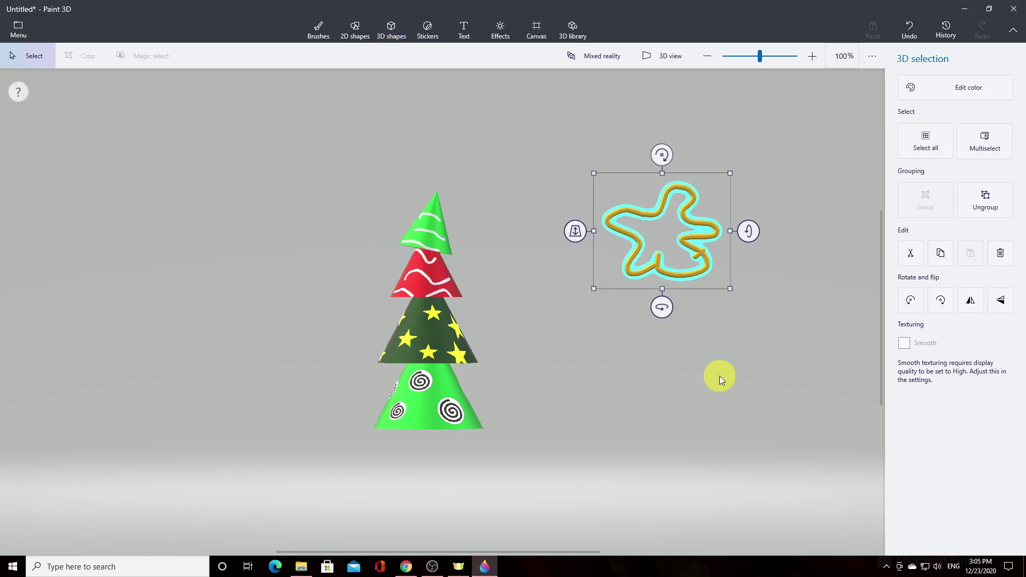
{"action": "left_click", "coordinate": [911, 25]}
{"action": "left_click", "coordinate": [911, 24]}
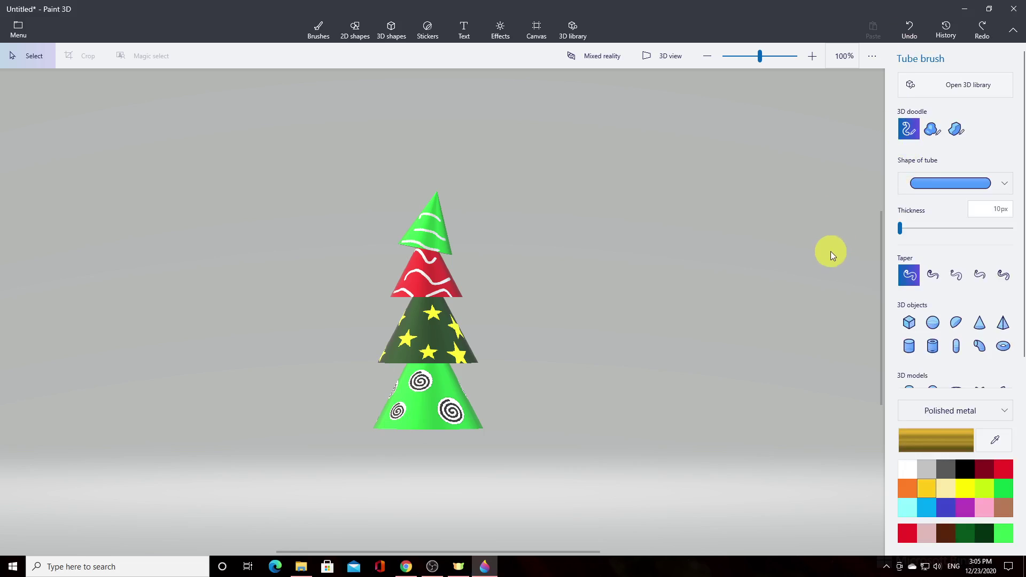
{"action": "left_click_drag", "start_coordinate": [642, 265], "coordinate": [606, 271]}
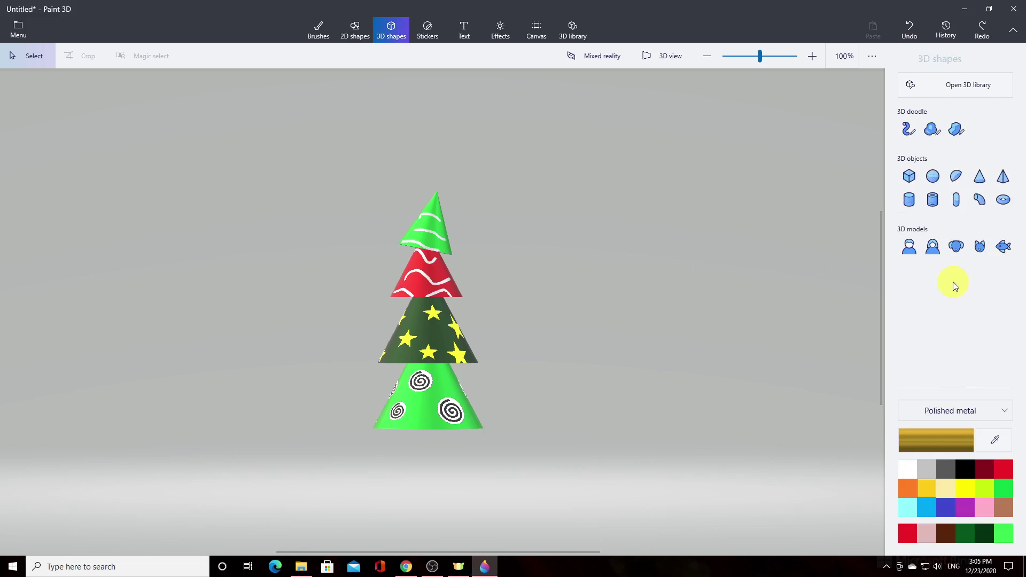
Draw a closed five-pointed star outline to the right of the tree with the 10 px gold tube brush
{"action": "left_click", "coordinate": [908, 132]}
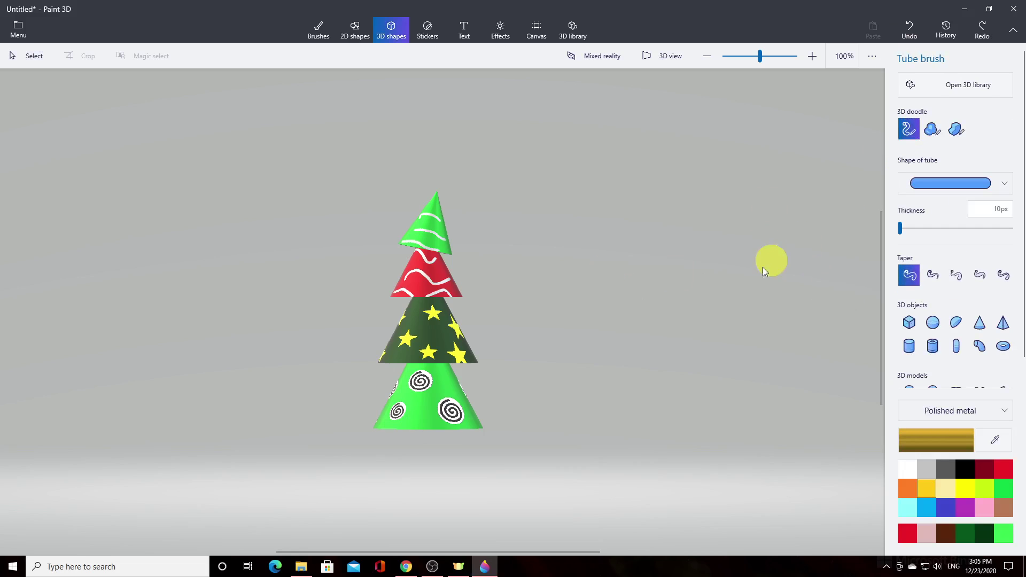
{"action": "left_click_drag", "start_coordinate": [658, 268], "coordinate": [653, 271]}
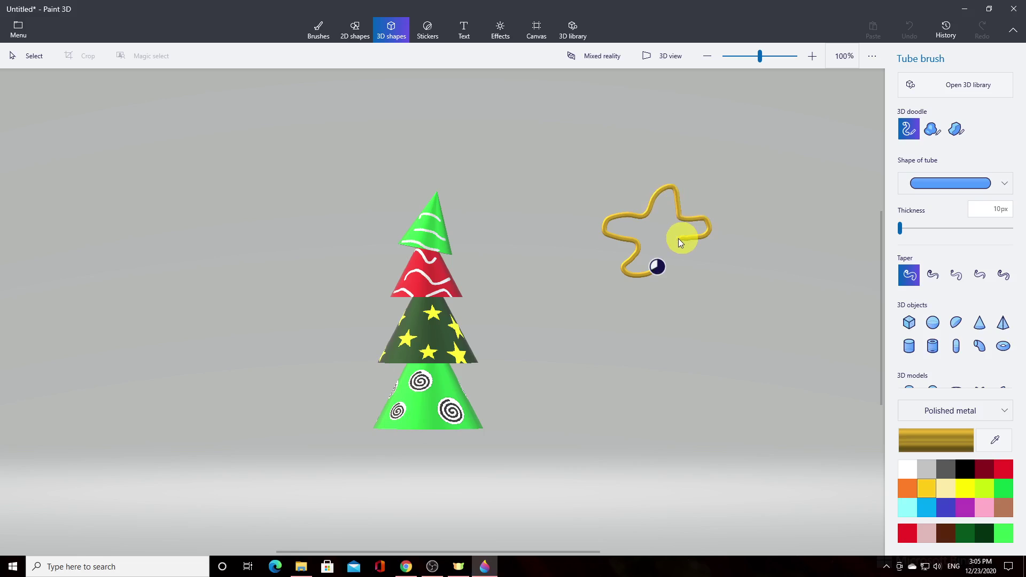
{"action": "left_click_drag", "start_coordinate": [701, 274], "coordinate": [691, 278]}
{"action": "left_click_drag", "start_coordinate": [660, 266], "coordinate": [659, 266]}
{"action": "left_click", "coordinate": [653, 336]}
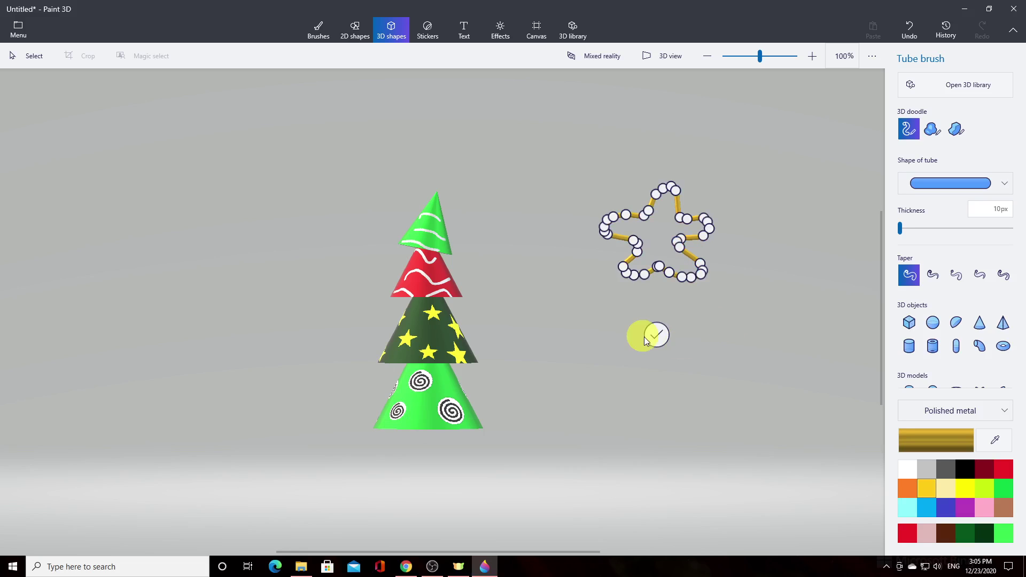
Scale the gold star down, turn it sideways to stretch its depth, and turn it back to face forward
{"action": "left_click_drag", "start_coordinate": [727, 289], "coordinate": [677, 239]}
{"action": "left_click_drag", "start_coordinate": [631, 266], "coordinate": [609, 273]}
{"action": "left_click_drag", "start_coordinate": [605, 209], "coordinate": [591, 213]}
{"action": "mouse_move", "coordinate": [625, 265]}
{"action": "left_mouse_down"}
{"action": "mouse_move", "coordinate": [656, 270]}
{"action": "mouse_move", "coordinate": [636, 281]}
{"action": "left_mouse_up"}
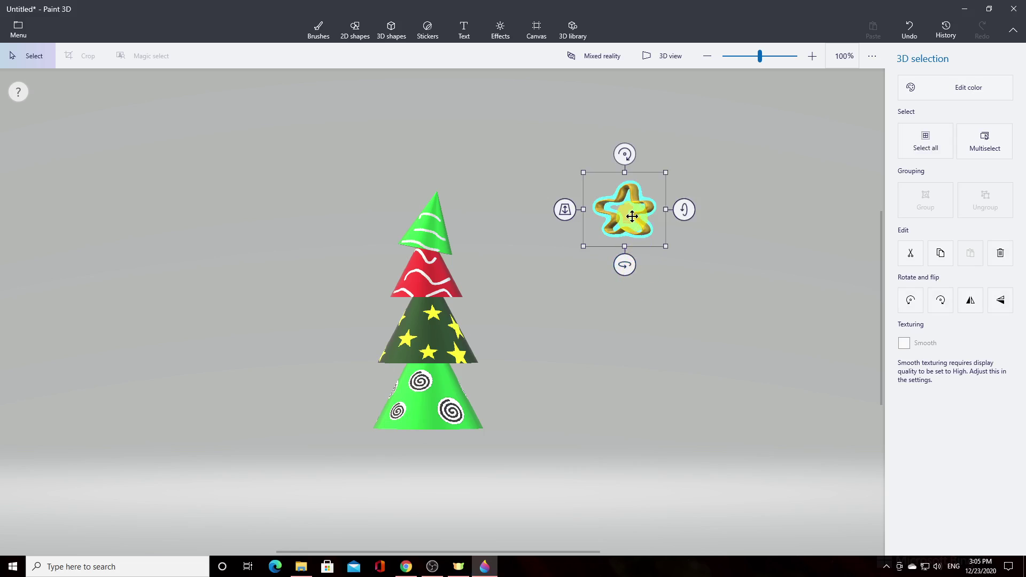
Move the gold star onto the tip of the top green cone and fine-tune its position
{"action": "left_click_drag", "start_coordinate": [636, 220], "coordinate": [444, 182]}
{"action": "right_click_drag", "start_coordinate": [380, 169], "coordinate": [375, 169]}
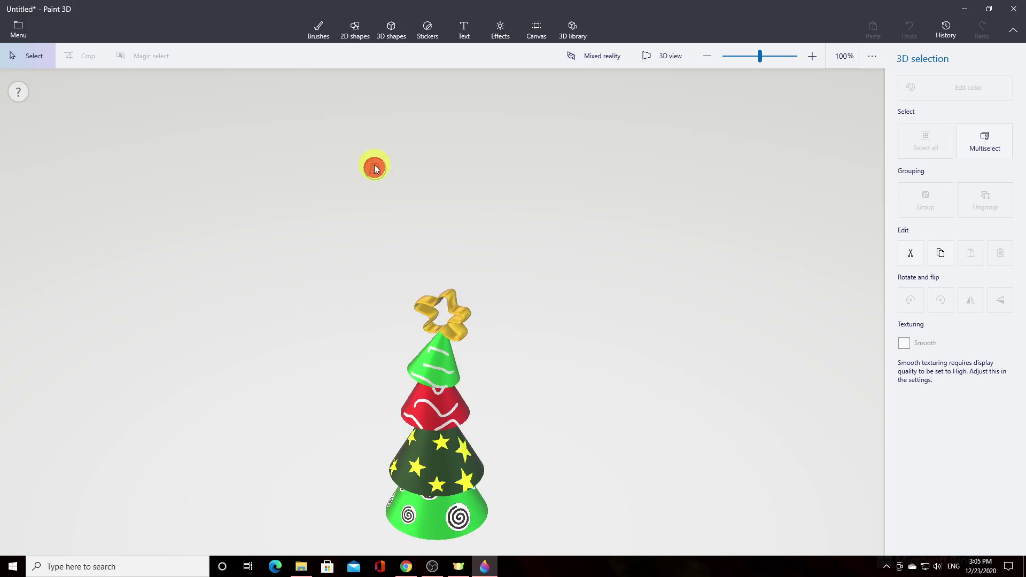
{"action": "left_click_drag", "start_coordinate": [377, 169], "coordinate": [401, 244]}
{"action": "mouse_move", "coordinate": [445, 174]}
{"action": "left_mouse_down"}
{"action": "mouse_move", "coordinate": [461, 148]}
{"action": "mouse_move", "coordinate": [461, 161]}
{"action": "left_mouse_up"}
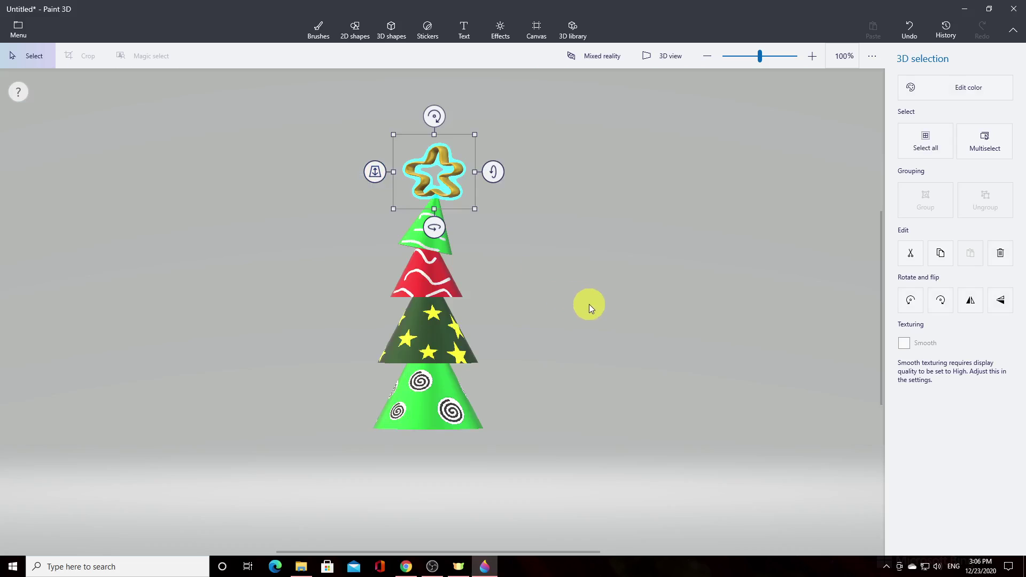
Examine the assembled tree from several angles in 3D view and check the individual cones by selecting them
{"action": "left_click", "coordinate": [675, 52]}
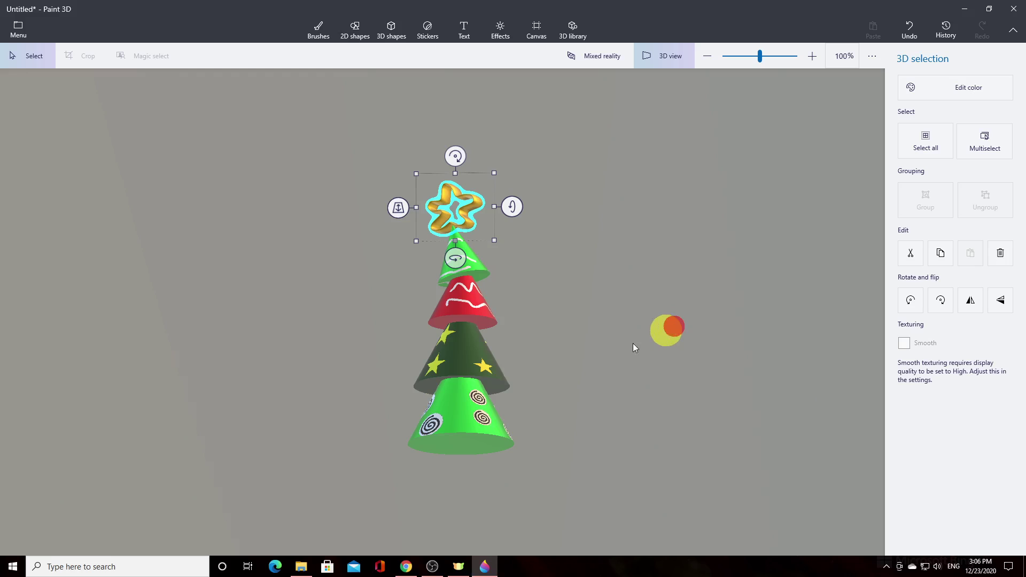
{"action": "left_click_drag", "start_coordinate": [633, 345], "coordinate": [742, 419]}
{"action": "left_click", "coordinate": [672, 56]}
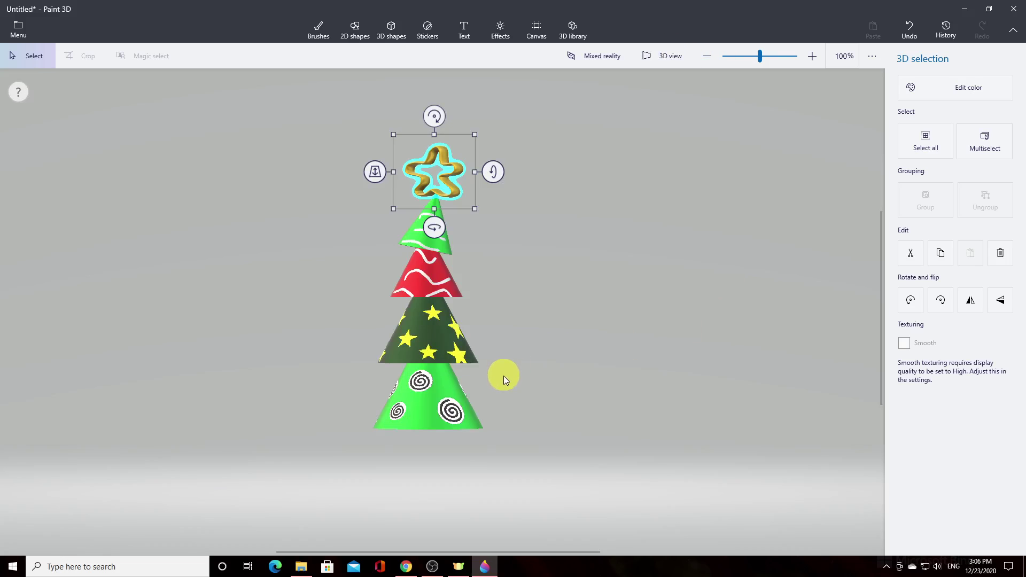
{"action": "left_click", "coordinate": [447, 351]}
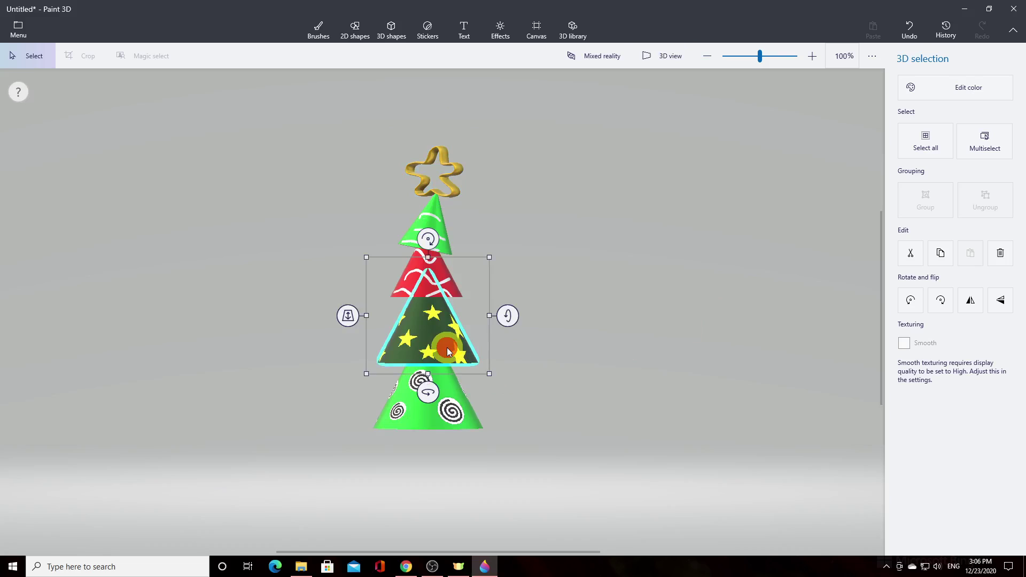
{"action": "left_click", "coordinate": [447, 416]}
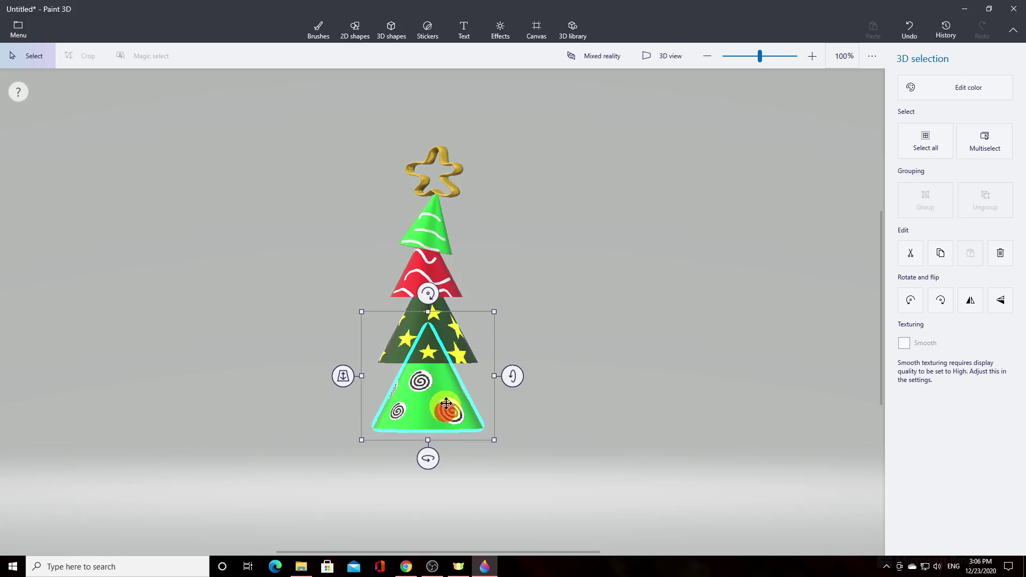
{"action": "left_click", "coordinate": [432, 281]}
{"action": "left_click", "coordinate": [442, 236]}
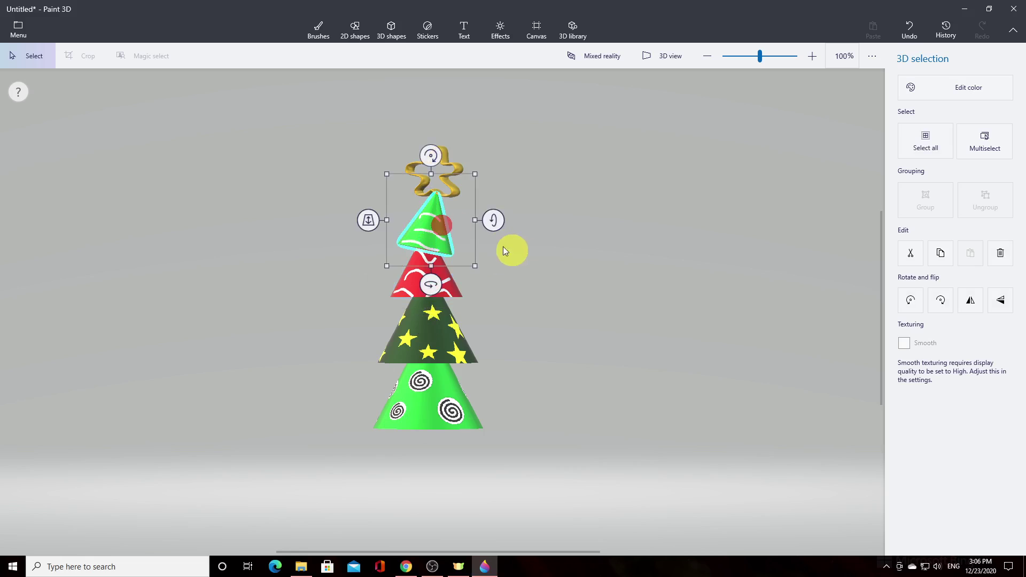
{"action": "left_click", "coordinate": [584, 280]}
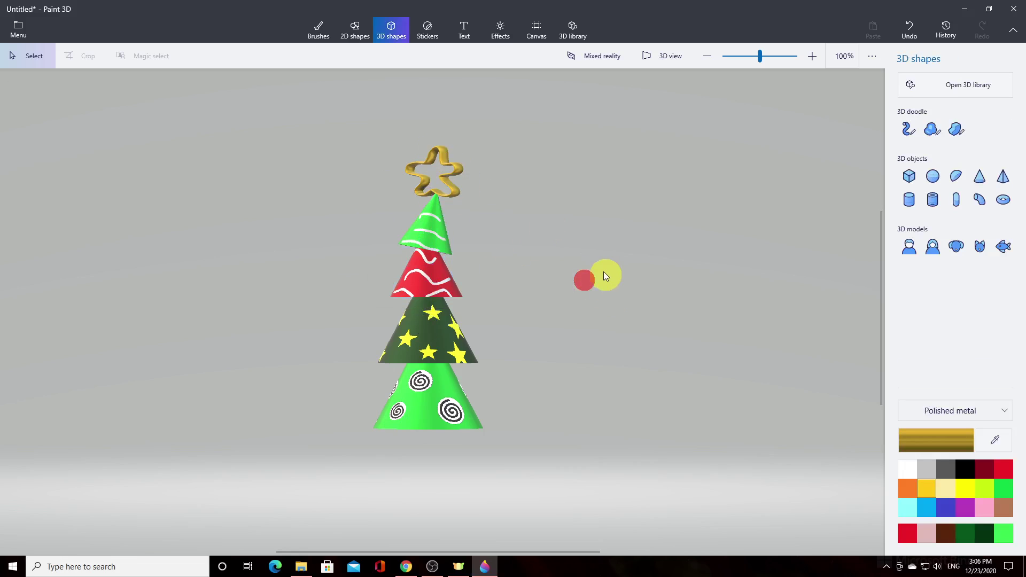
In 3D view, shift the red cone, the top green cone and the gold star slightly into line with the lower tiers
{"action": "left_click", "coordinate": [680, 57]}
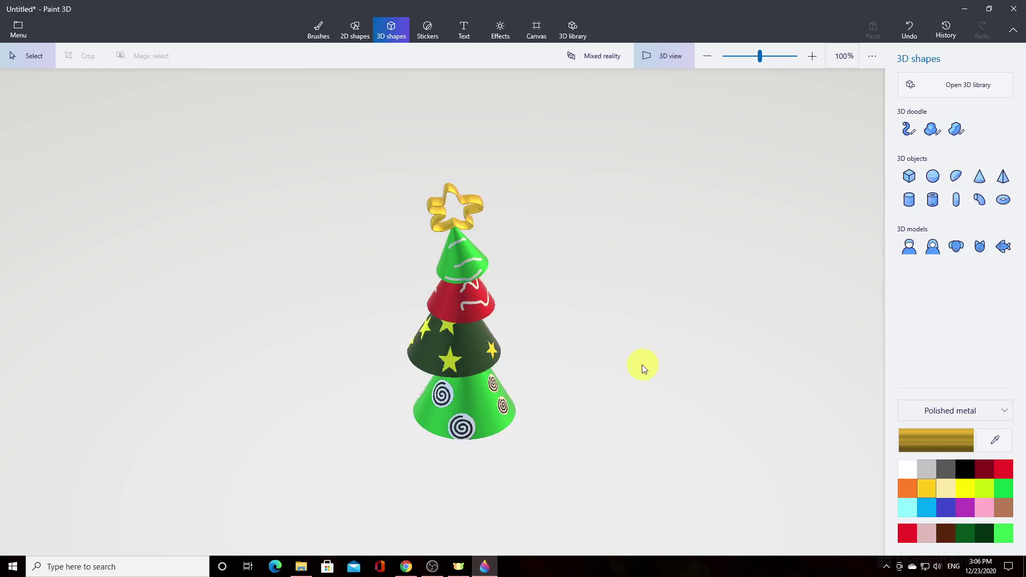
{"action": "left_click_drag", "start_coordinate": [641, 364], "coordinate": [620, 328]}
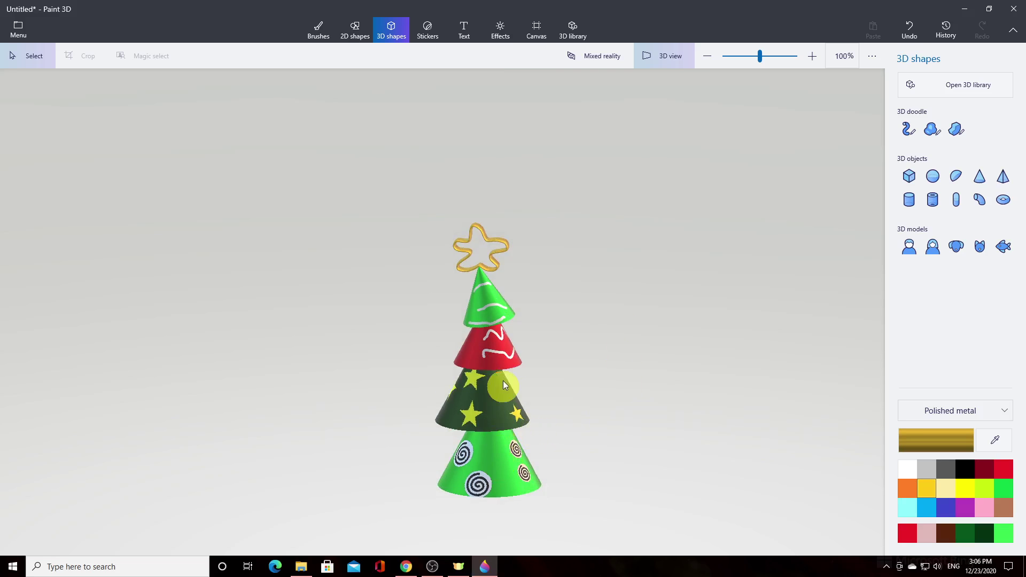
{"action": "left_click", "coordinate": [499, 358]}
{"action": "left_click_drag", "start_coordinate": [500, 359], "coordinate": [492, 353]}
{"action": "left_click_drag", "start_coordinate": [494, 308], "coordinate": [490, 307]}
{"action": "left_click", "coordinate": [499, 245]}
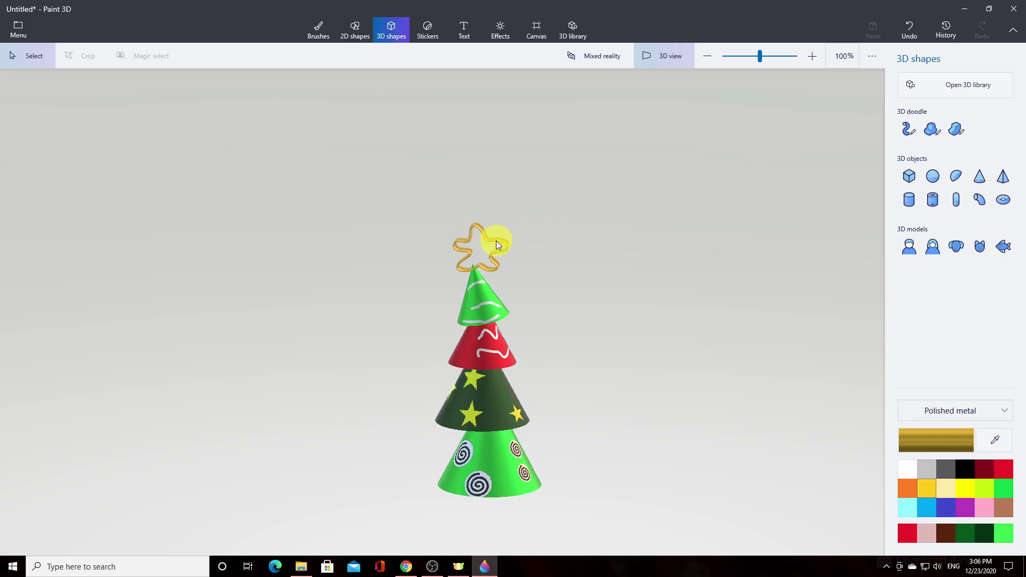
{"action": "left_click", "coordinate": [495, 239]}
{"action": "left_click_drag", "start_coordinate": [512, 267], "coordinate": [506, 264]}
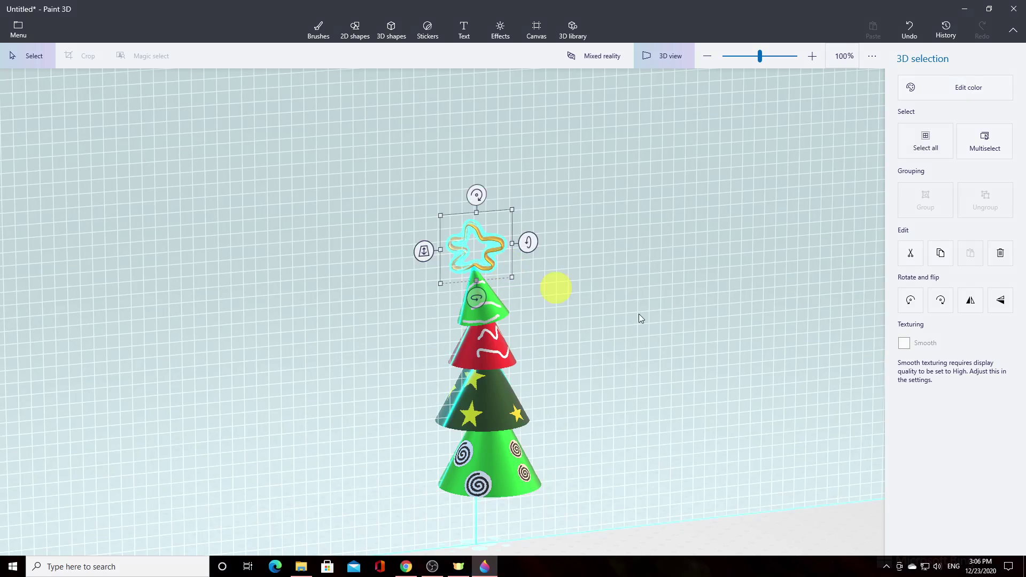
In 3D view, shift the bottom green spiral cone sideways into line beneath the dark green starred cone
{"action": "left_click", "coordinate": [646, 320]}
{"action": "left_click_drag", "start_coordinate": [663, 391], "coordinate": [419, 327]}
{"action": "left_click_drag", "start_coordinate": [427, 394], "coordinate": [598, 505]}
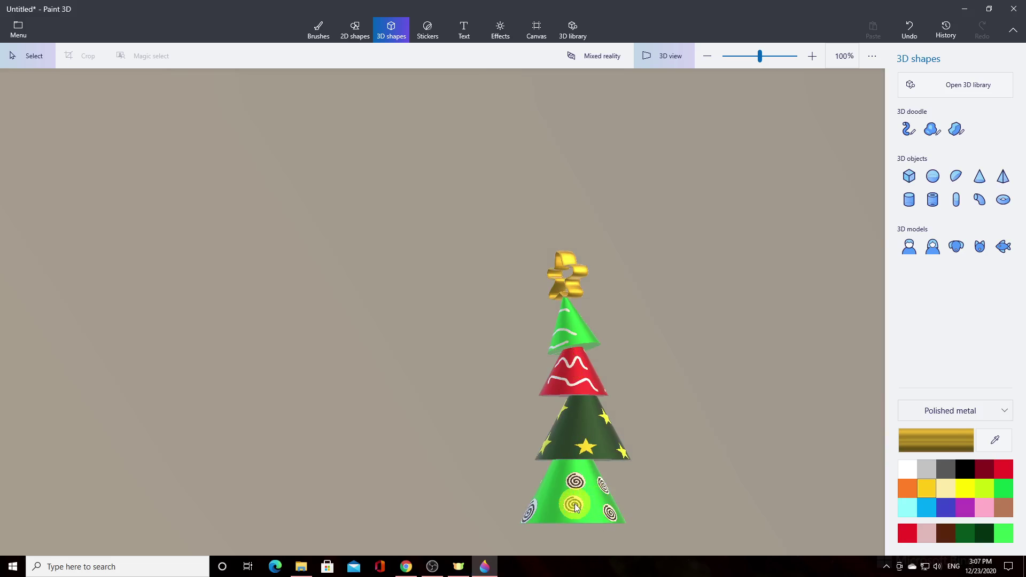
{"action": "left_click", "coordinate": [582, 503]}
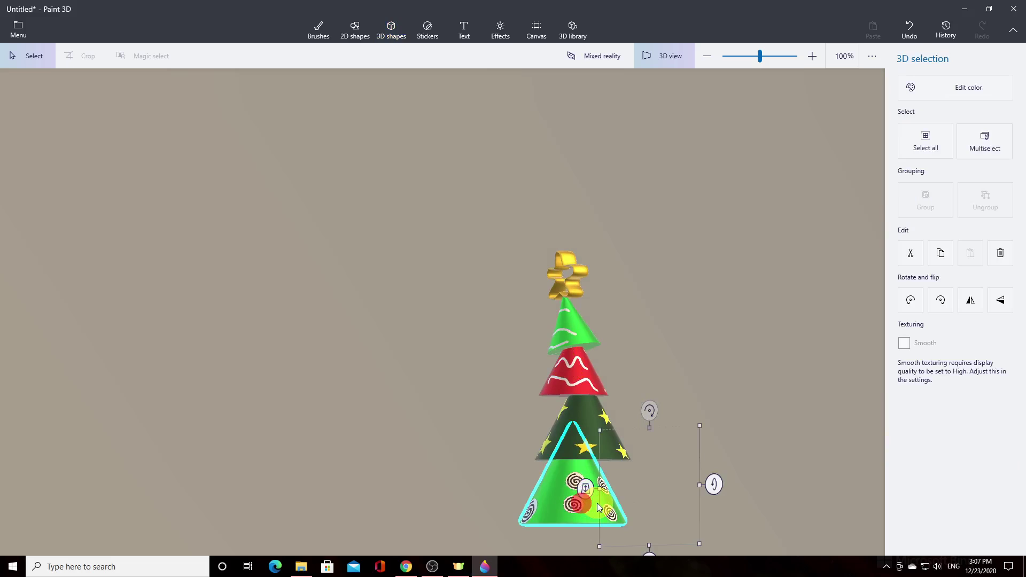
{"action": "key", "text": "Escape"}
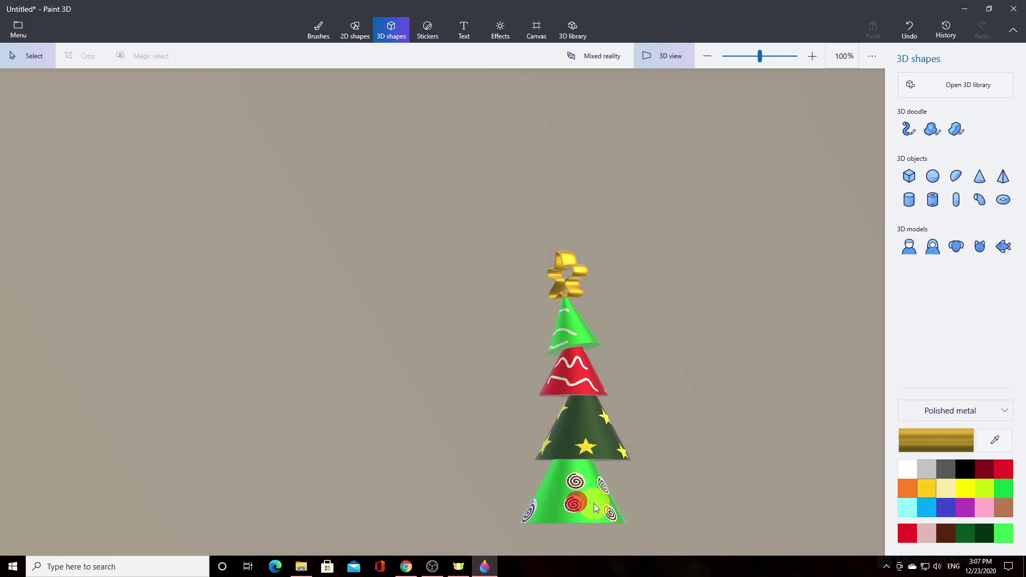
{"action": "left_click", "coordinate": [560, 492]}
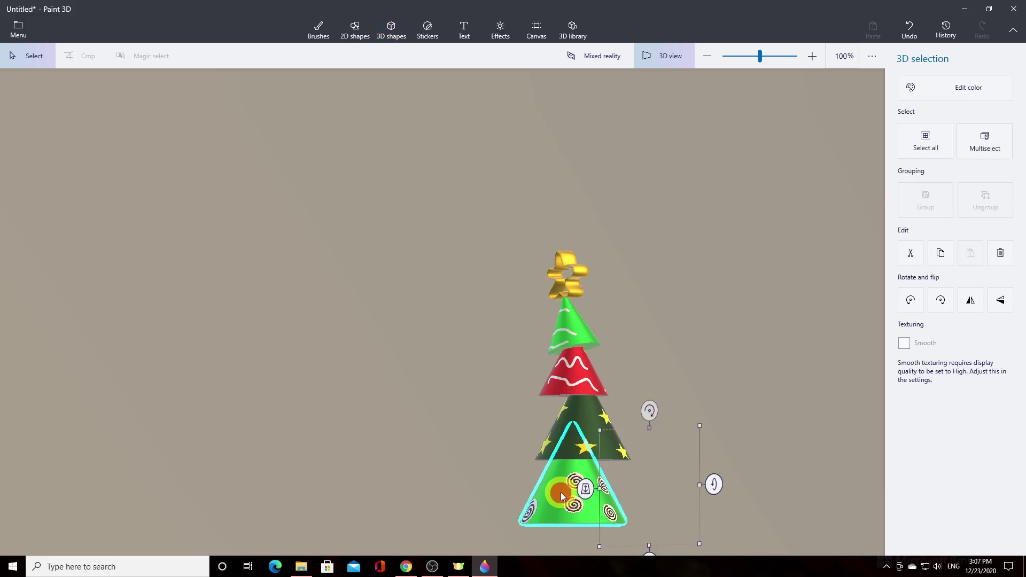
{"action": "key", "text": "Escape"}
{"action": "left_click", "coordinate": [599, 484]}
{"action": "left_click_drag", "start_coordinate": [645, 493], "coordinate": [660, 496]}
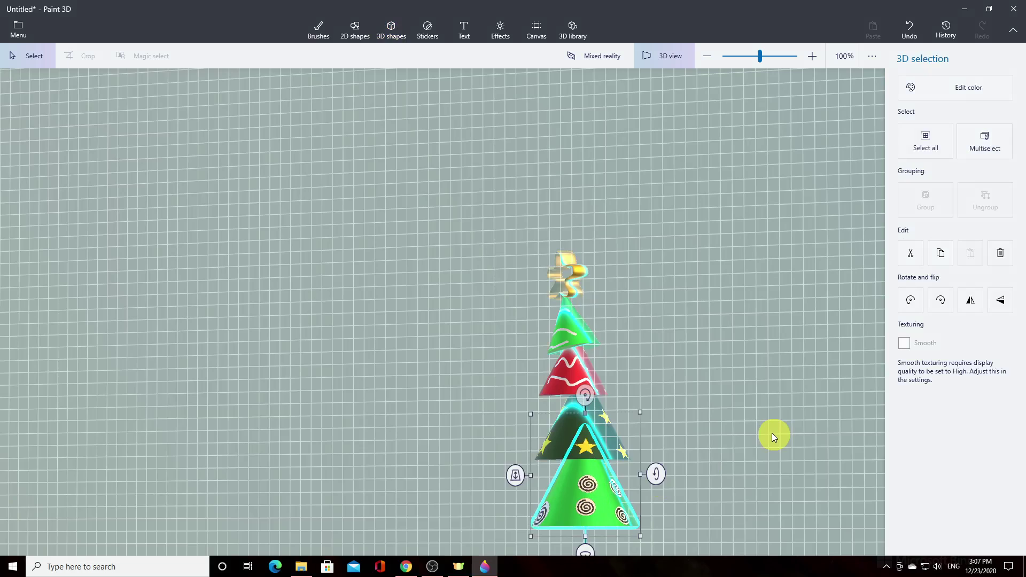
{"action": "left_click", "coordinate": [772, 433]}
In the front view, nudge the bottom green spiral cone sideways to centre it under the dark green cone
{"action": "left_click", "coordinate": [676, 55]}
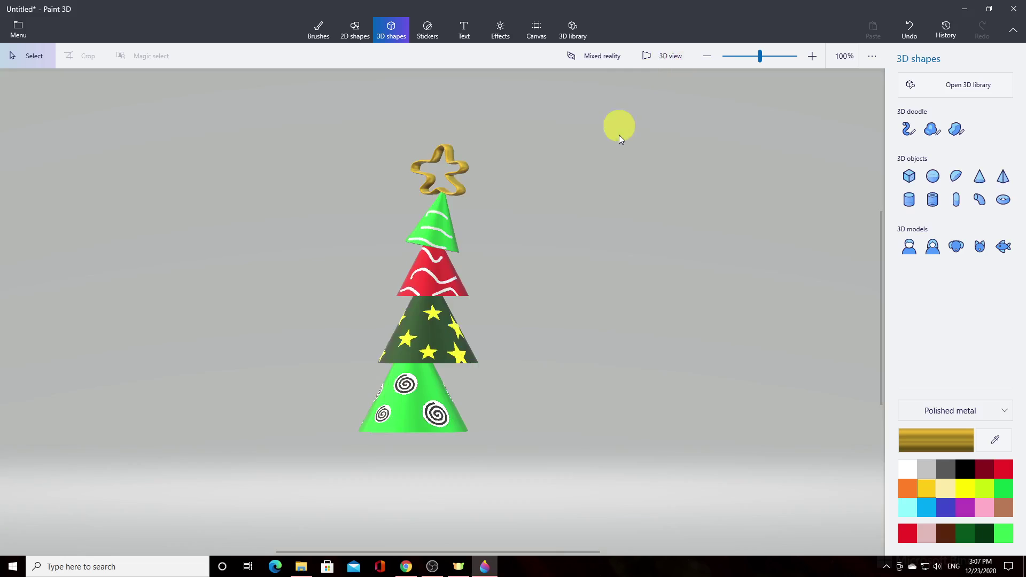
{"action": "left_click_drag", "start_coordinate": [424, 390], "coordinate": [438, 392]}
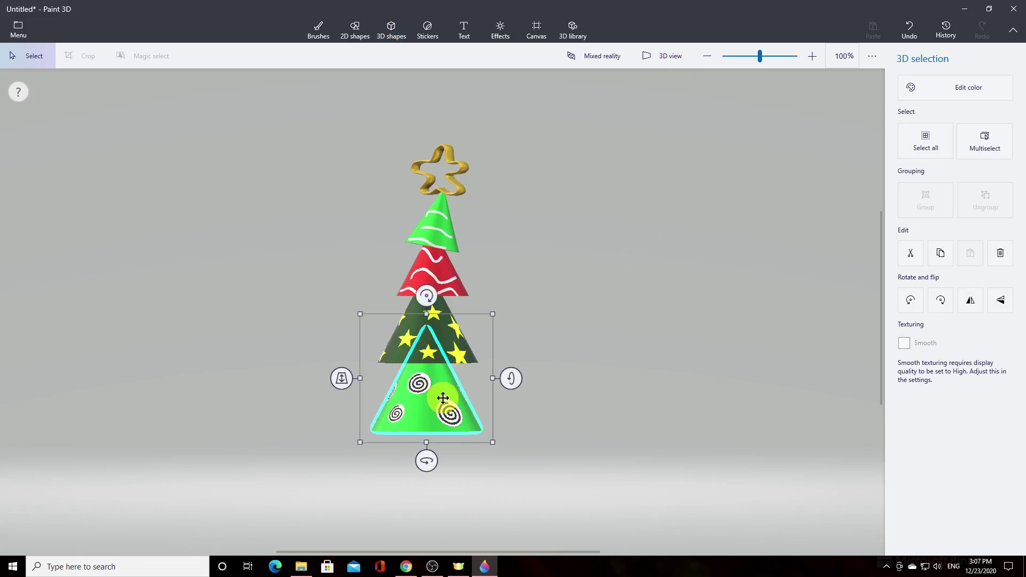
{"action": "left_click", "coordinate": [621, 258]}
{"action": "right_click", "coordinate": [675, 356]}
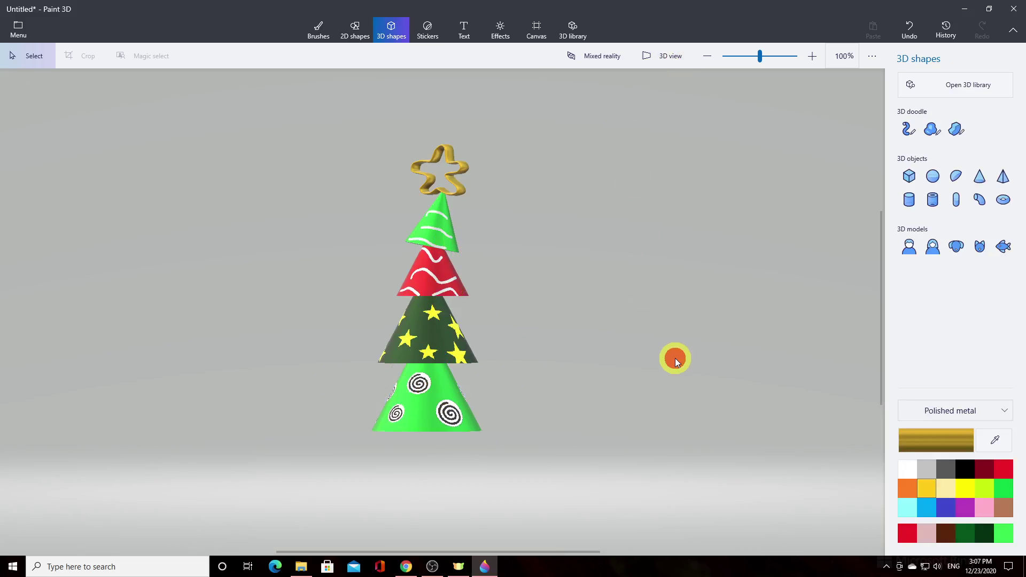
In 3D view, shift the dark green starred cone slightly into line with the other tiers and check the tree's alignment
{"action": "left_click", "coordinate": [679, 58]}
{"action": "left_click", "coordinate": [671, 58]}
{"action": "right_click", "coordinate": [707, 355]}
{"action": "left_click_drag", "start_coordinate": [582, 366], "coordinate": [543, 374]}
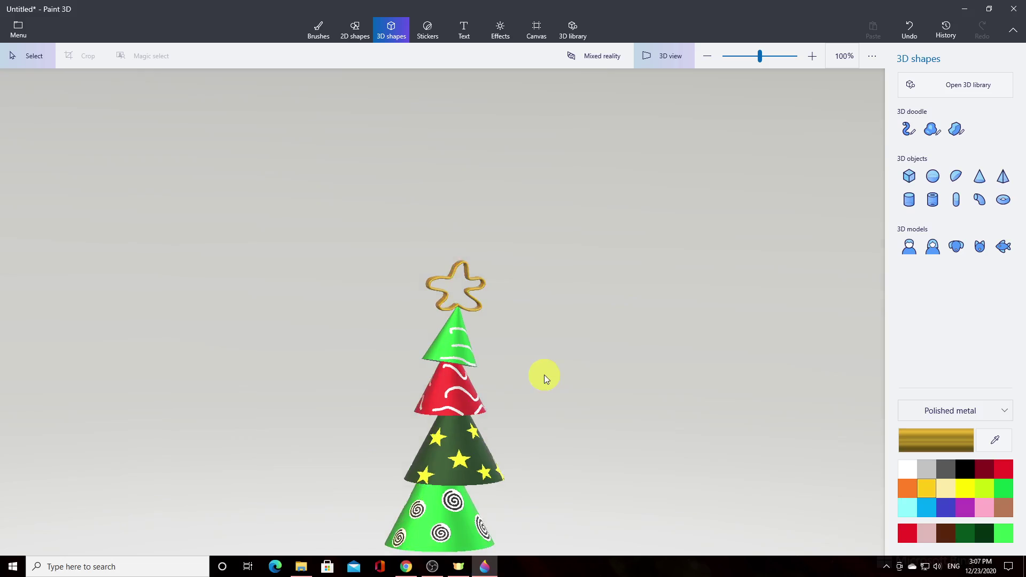
{"action": "left_click", "coordinate": [490, 470]}
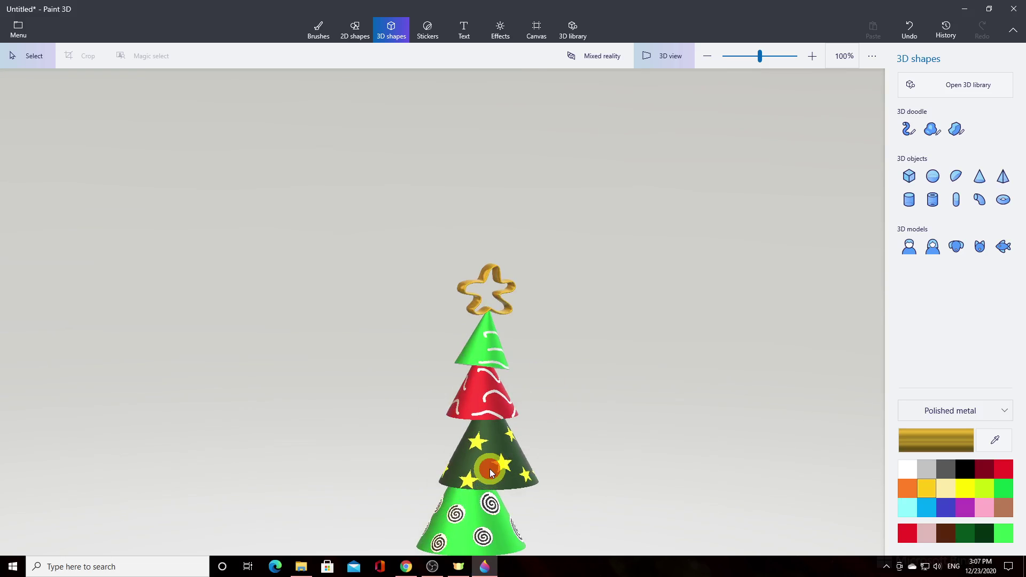
{"action": "left_click_drag", "start_coordinate": [489, 469], "coordinate": [479, 471]}
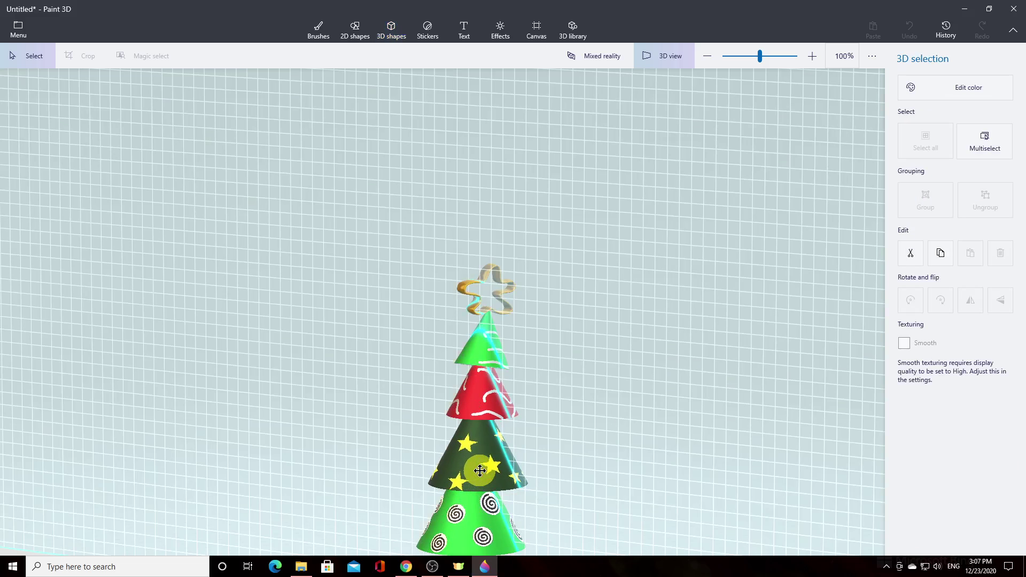
{"action": "left_click", "coordinate": [655, 435]}
{"action": "left_click", "coordinate": [665, 54]}
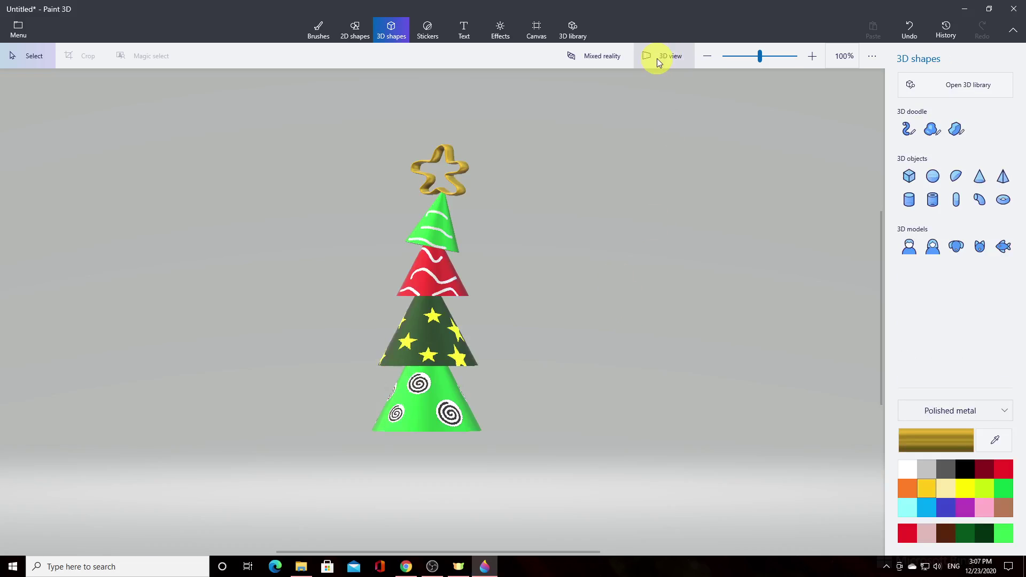
{"action": "left_click", "coordinate": [658, 58]}
{"action": "left_click_drag", "start_coordinate": [660, 330], "coordinate": [585, 335]}
{"action": "left_click_drag", "start_coordinate": [651, 98], "coordinate": [659, 81]}
{"action": "left_click", "coordinate": [673, 60]}
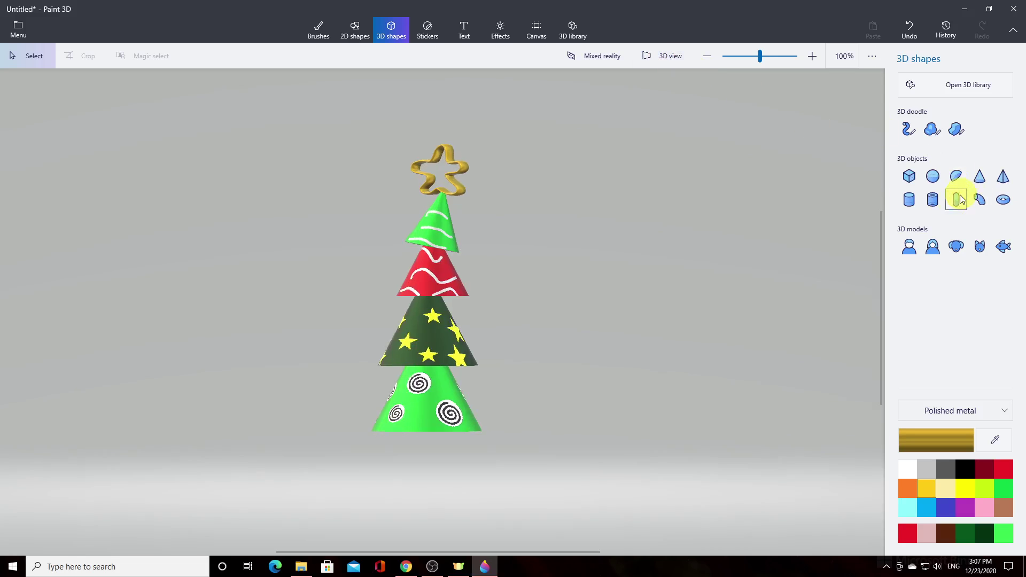
Draw a small upright gold cylinder beside the tree and cover its front with the Fur texture
{"action": "left_click", "coordinate": [910, 199]}
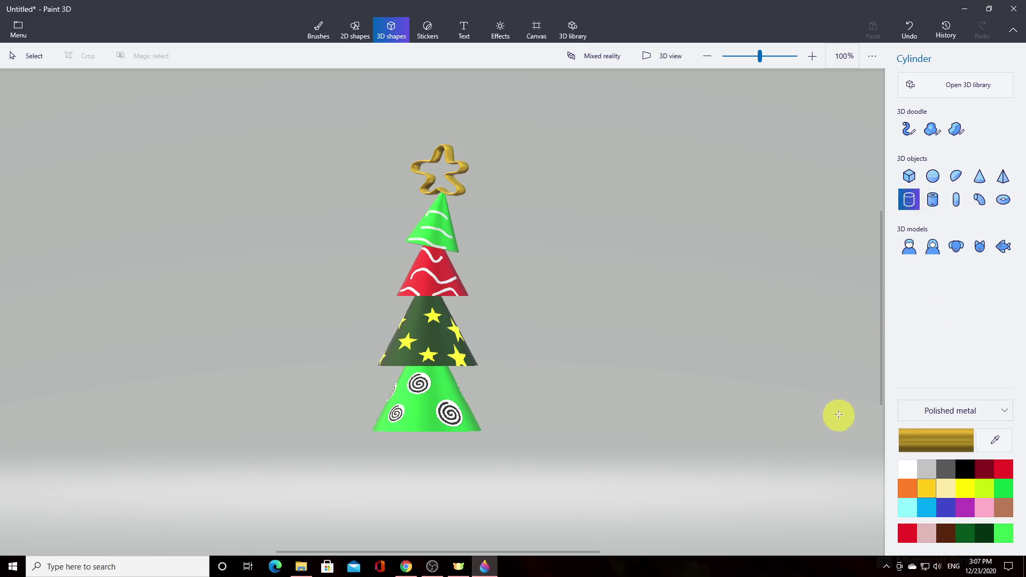
{"action": "left_click_drag", "start_coordinate": [699, 323], "coordinate": [725, 371]}
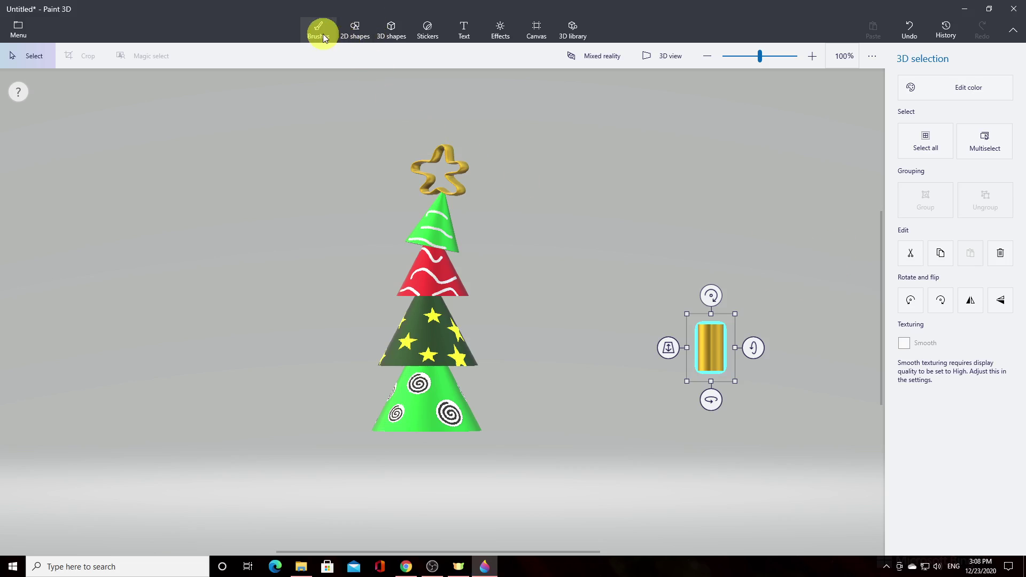
{"action": "left_click", "coordinate": [422, 37]}
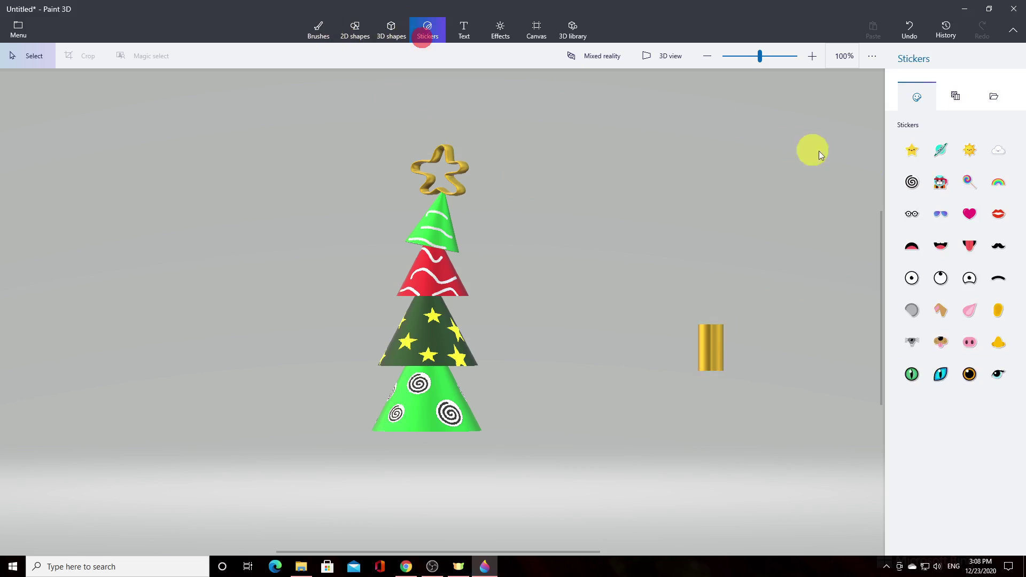
{"action": "left_click", "coordinate": [957, 97]}
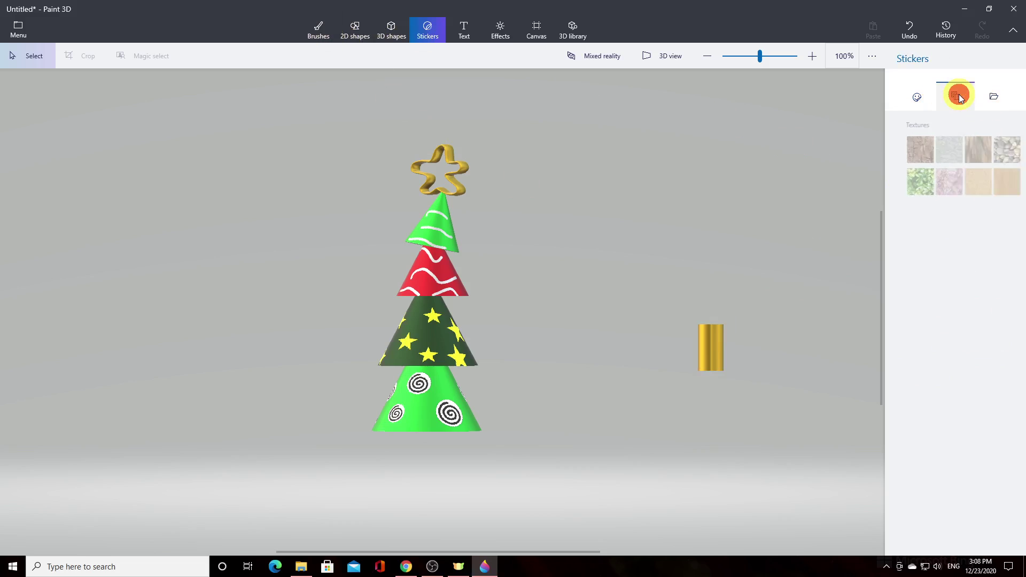
{"action": "left_click", "coordinate": [967, 141]}
{"action": "left_click_drag", "start_coordinate": [674, 315], "coordinate": [770, 410]}
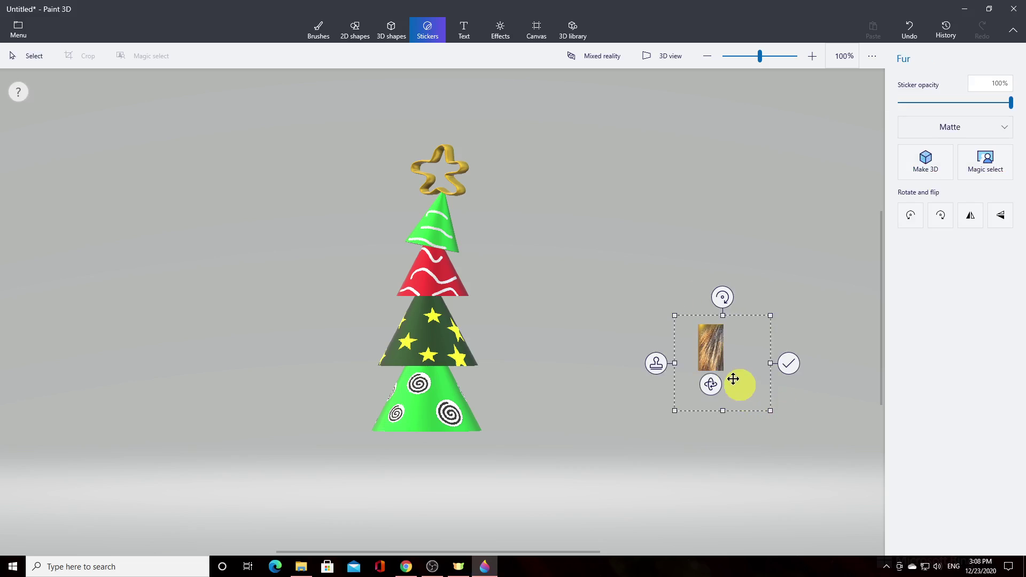
{"action": "left_click_drag", "start_coordinate": [673, 314], "coordinate": [651, 281]}
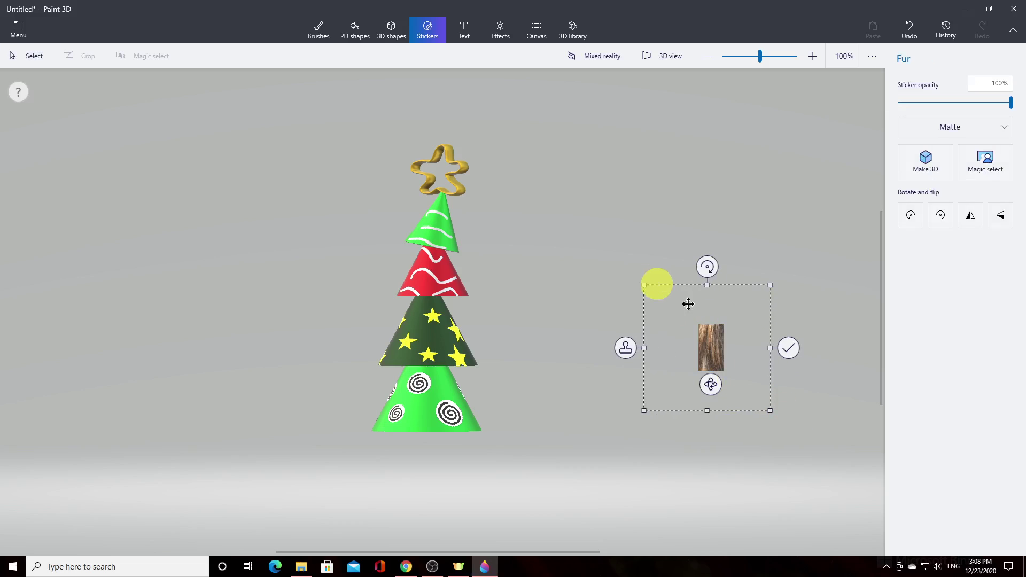
{"action": "left_click", "coordinate": [795, 351]}
Turn the cylinder around its vertical axis and cover its bare gold side with the Fur texture
{"action": "left_click", "coordinate": [703, 353]}
{"action": "left_click_drag", "start_coordinate": [715, 402], "coordinate": [737, 408]}
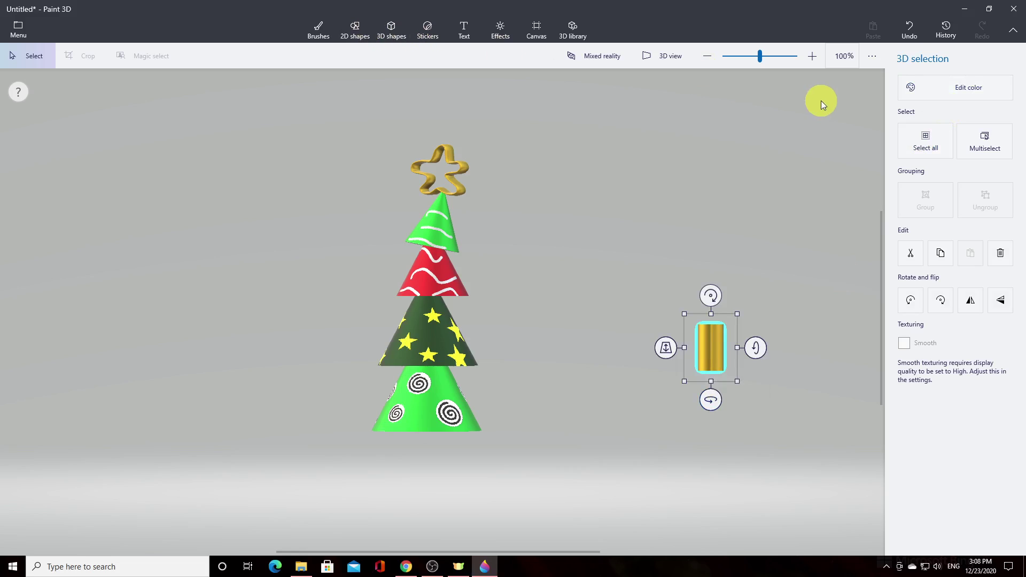
{"action": "left_click", "coordinate": [428, 31]}
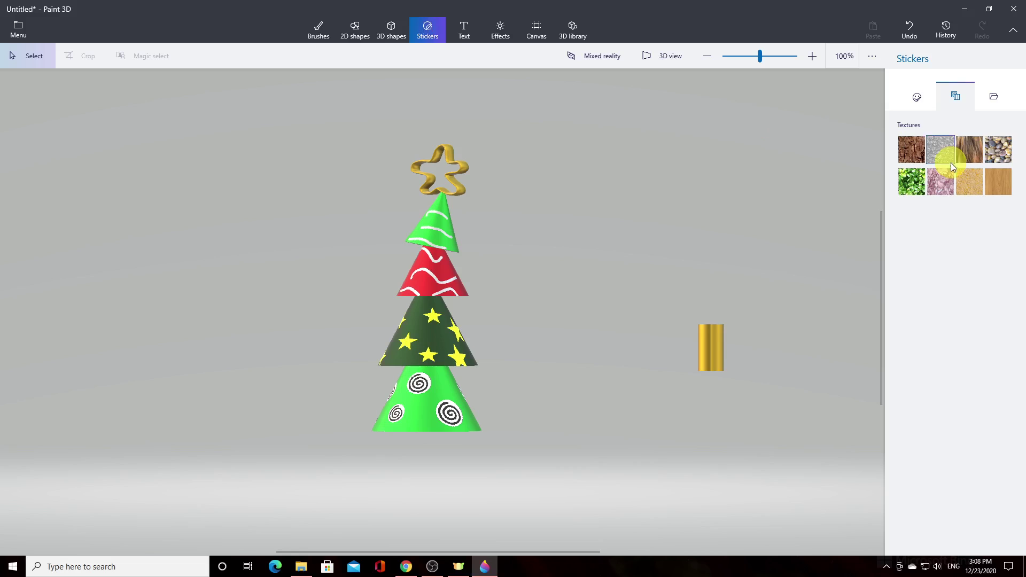
{"action": "left_click", "coordinate": [969, 155]}
{"action": "left_click_drag", "start_coordinate": [676, 309], "coordinate": [756, 390]}
{"action": "left_click", "coordinate": [781, 349]}
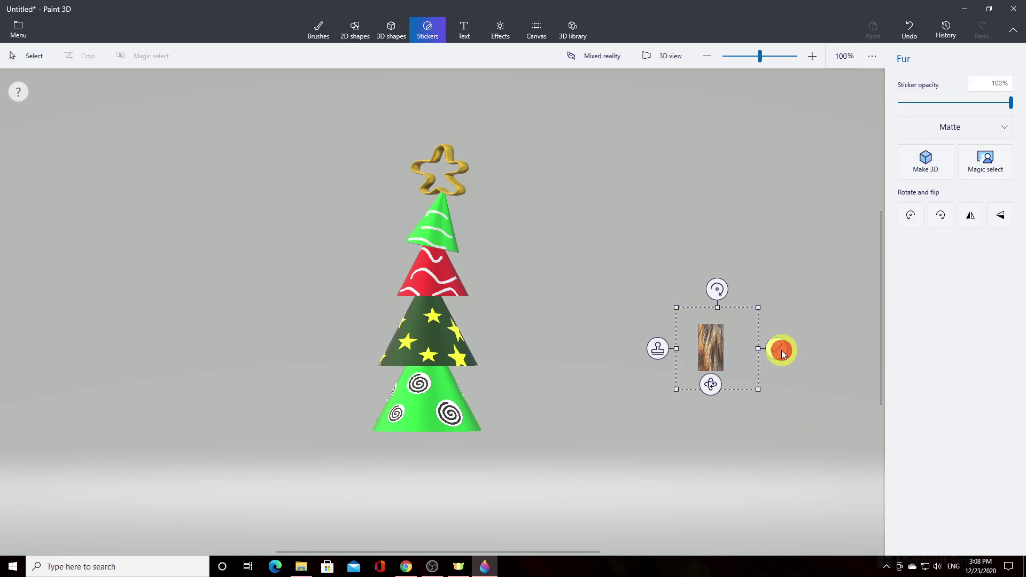
Place the fur-textured cylinder beneath the bottom green cone as the trunk and check the tree in 3D view
{"action": "left_click_drag", "start_coordinate": [708, 346], "coordinate": [656, 426]}
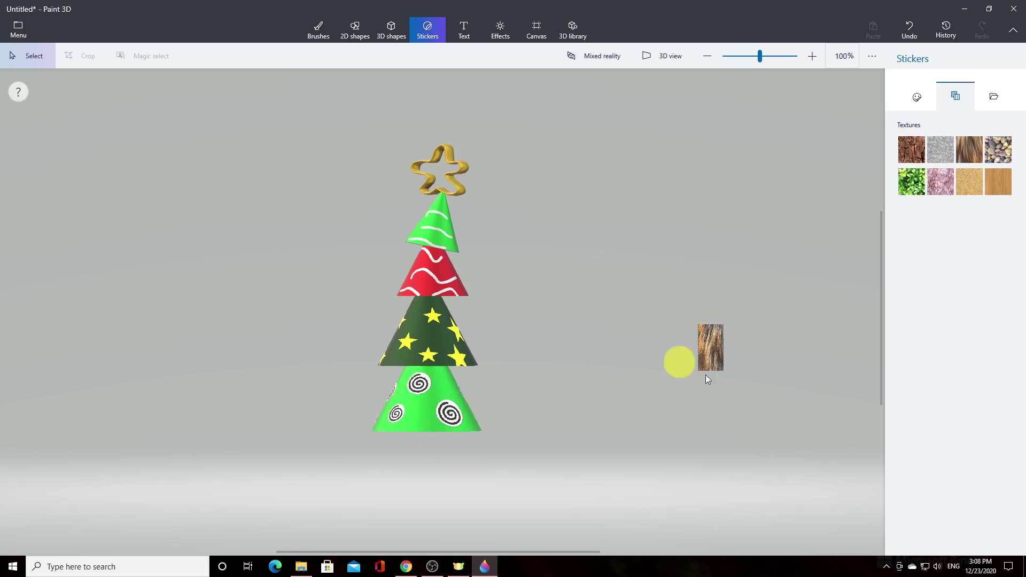
{"action": "left_click", "coordinate": [715, 353]}
{"action": "mouse_move", "coordinate": [715, 353]}
{"action": "left_mouse_down"}
{"action": "mouse_move", "coordinate": [502, 412]}
{"action": "mouse_move", "coordinate": [424, 442]}
{"action": "mouse_move", "coordinate": [426, 465]}
{"action": "mouse_move", "coordinate": [429, 453]}
{"action": "left_mouse_up"}
{"action": "left_click", "coordinate": [579, 442]}
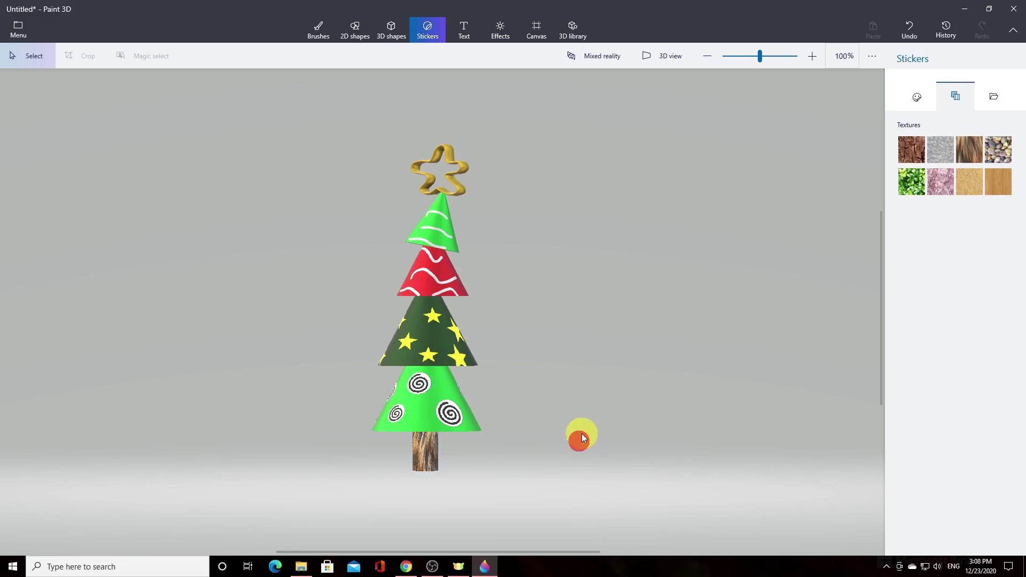
{"action": "left_click", "coordinate": [676, 61]}
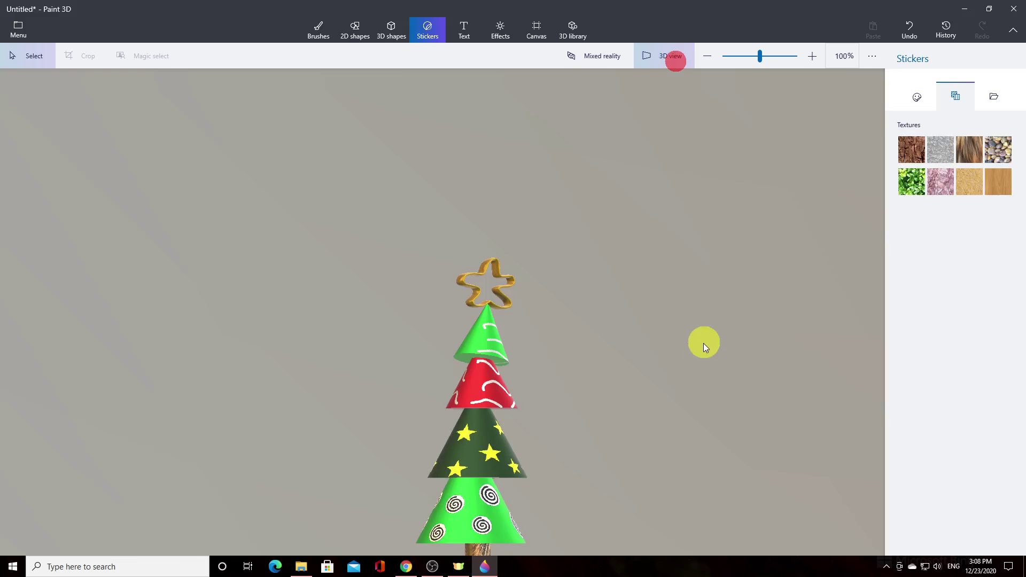
{"action": "left_click_drag", "start_coordinate": [675, 343], "coordinate": [665, 166]}
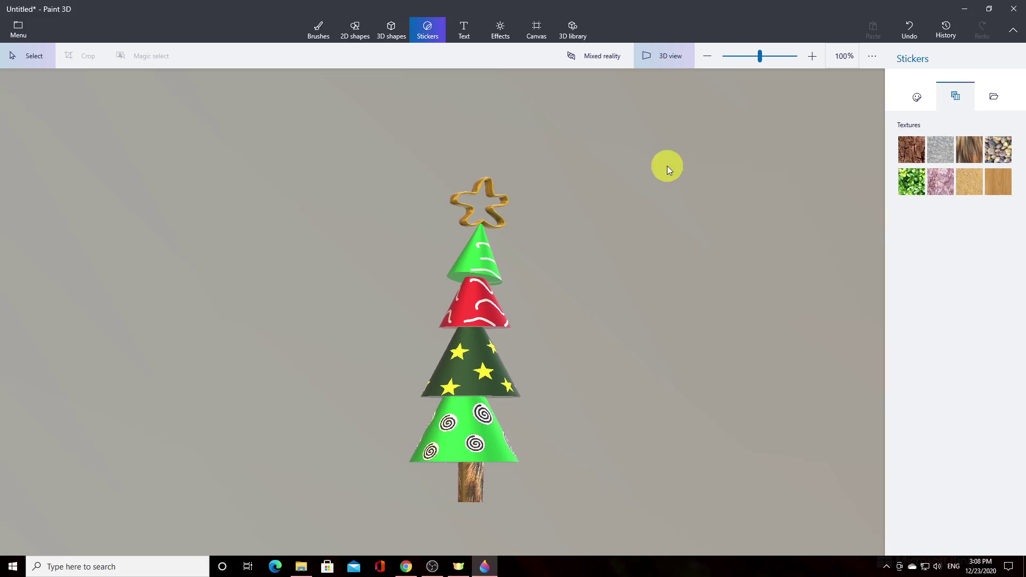
{"action": "left_click_drag", "start_coordinate": [660, 252], "coordinate": [499, 278]}
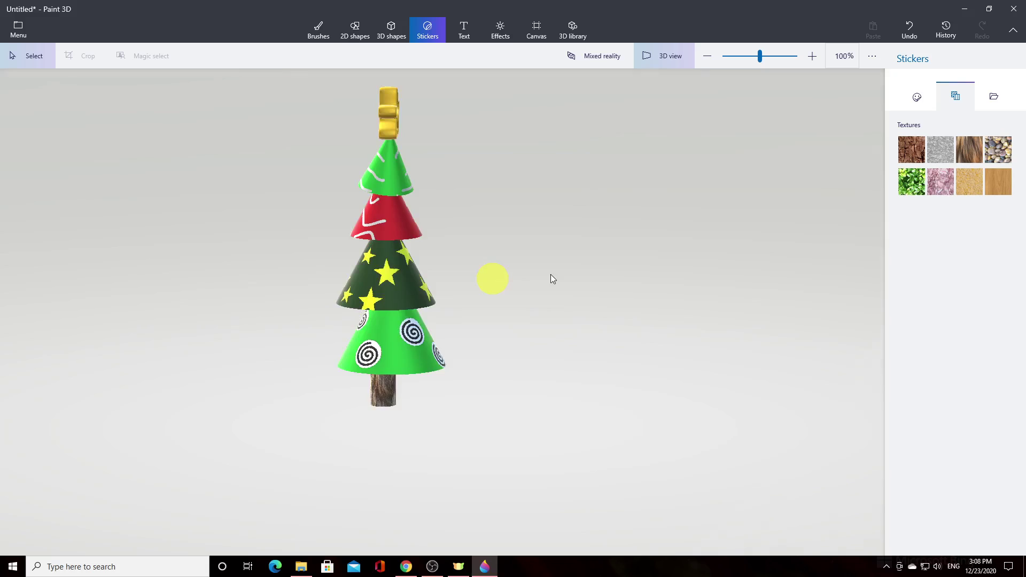
{"action": "left_click", "coordinate": [666, 53]}
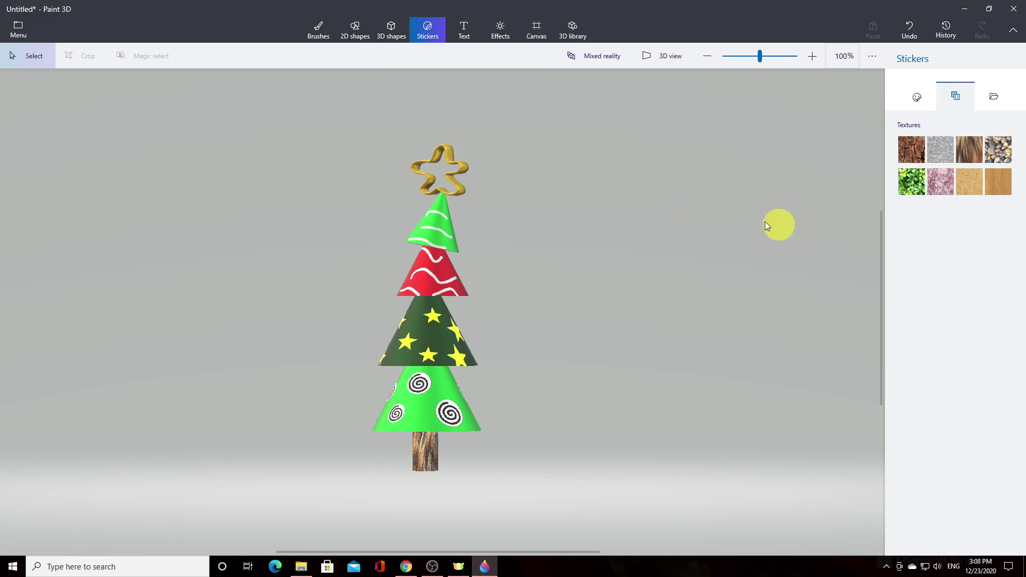
Draw a large rounded blob beside the tree with the Soft edge 3D doodle
{"action": "left_click", "coordinate": [398, 37]}
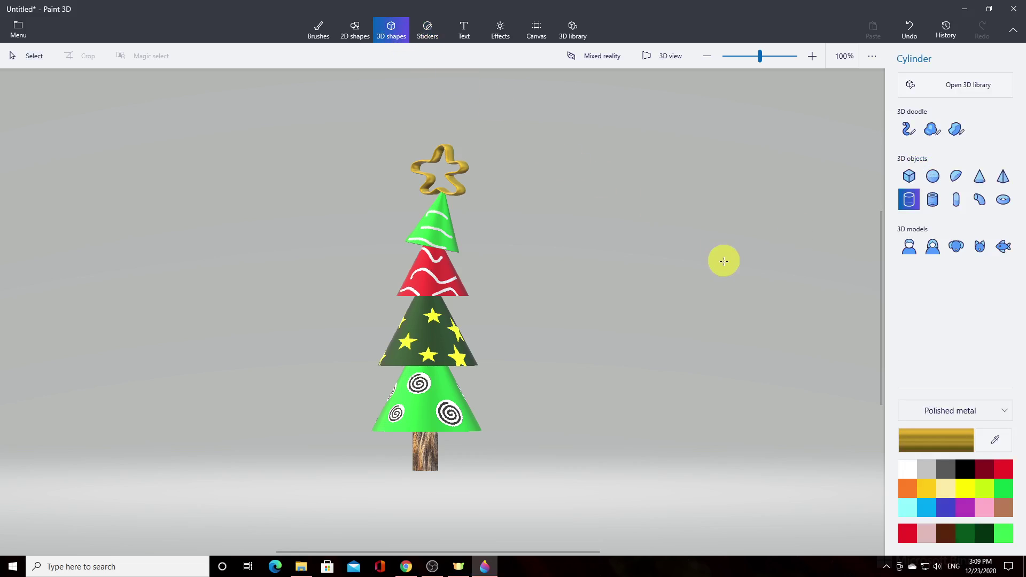
{"action": "left_click", "coordinate": [932, 135]}
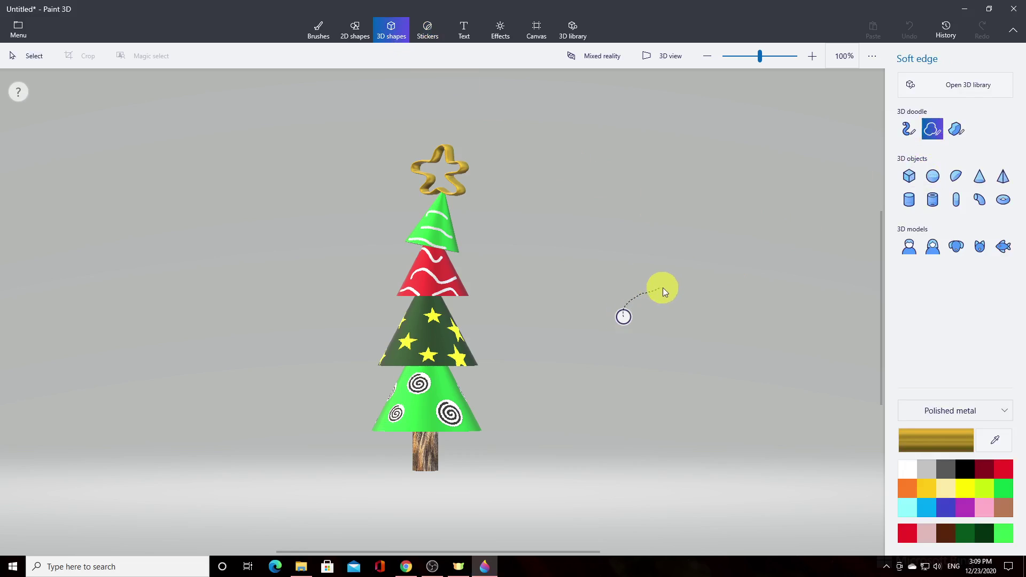
{"action": "mouse_move", "coordinate": [797, 362]}
{"action": "left_mouse_down"}
{"action": "mouse_move", "coordinate": [750, 415]}
{"action": "mouse_move", "coordinate": [666, 418]}
{"action": "left_mouse_up"}
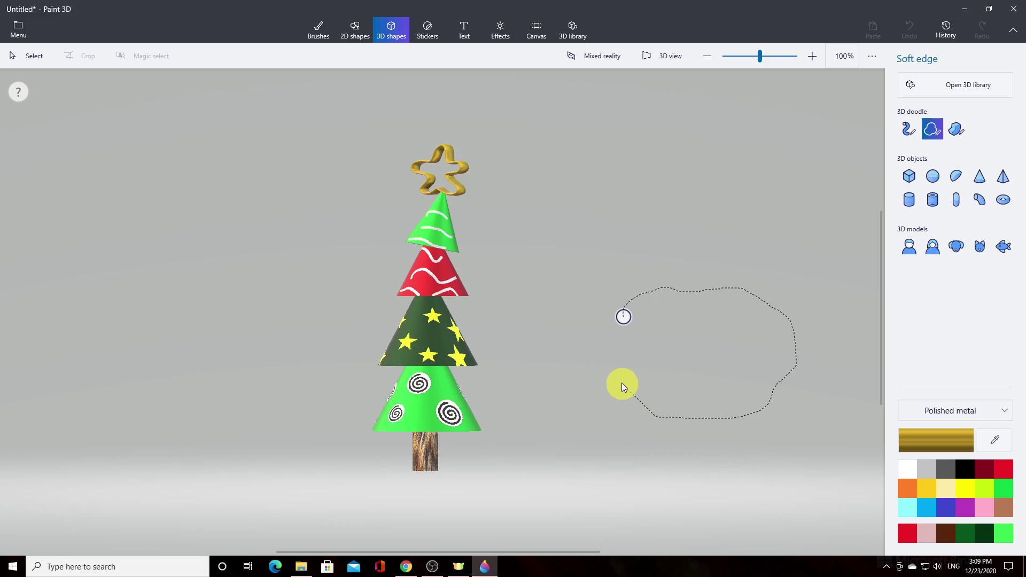
{"action": "left_click_drag", "start_coordinate": [623, 316], "coordinate": [624, 311]}
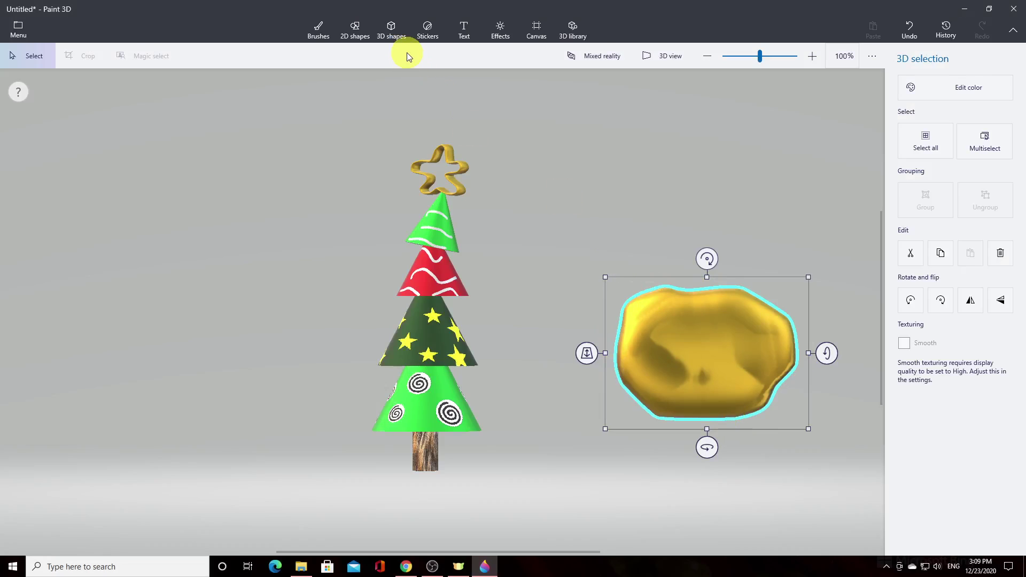
Cover the entire front of the gold blob with the Gravel texture
{"action": "left_click", "coordinate": [427, 33]}
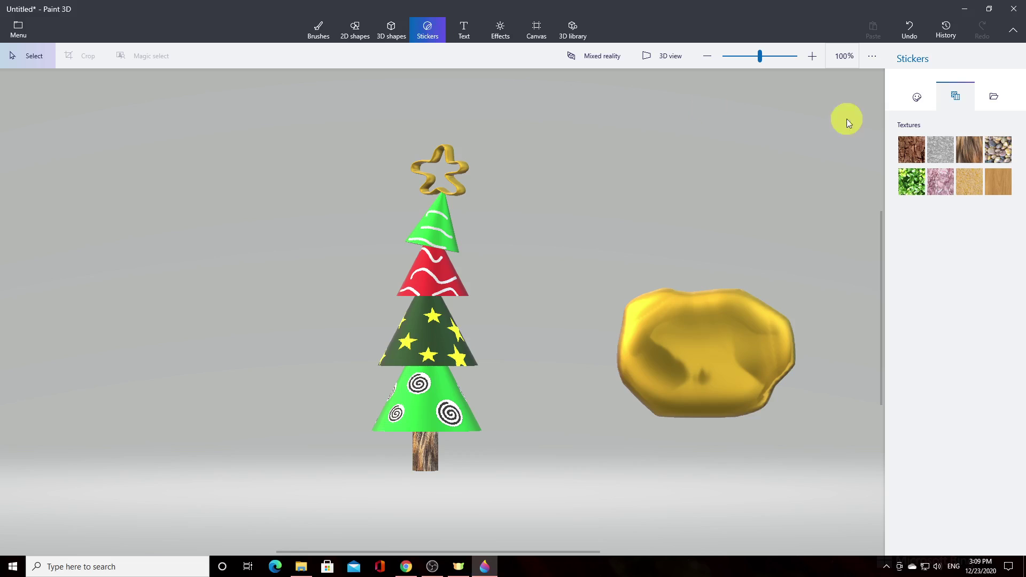
{"action": "left_click", "coordinate": [998, 149]}
{"action": "left_click_drag", "start_coordinate": [583, 265], "coordinate": [866, 456]}
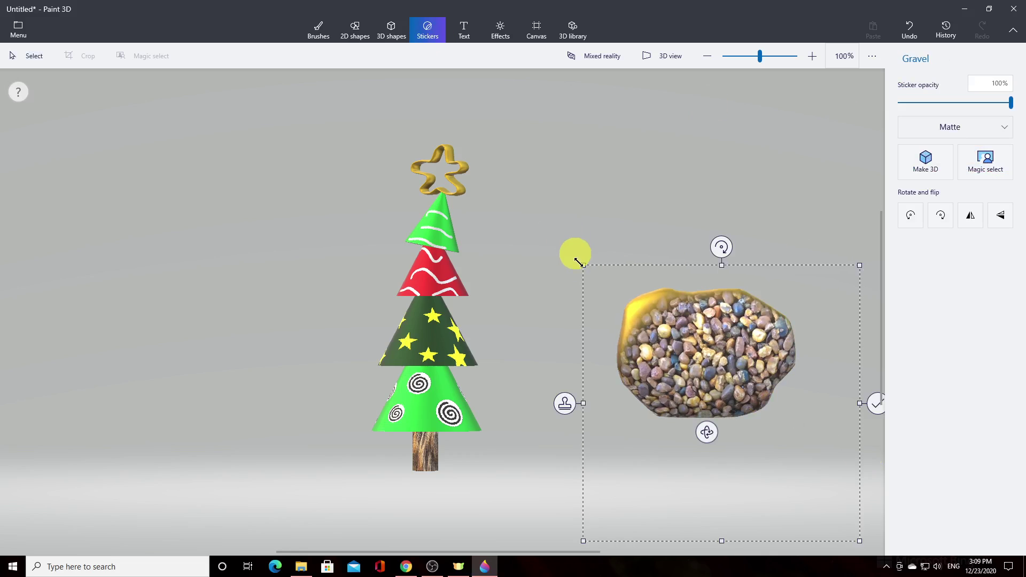
{"action": "left_click_drag", "start_coordinate": [584, 266], "coordinate": [556, 231]}
{"action": "left_click", "coordinate": [875, 386]}
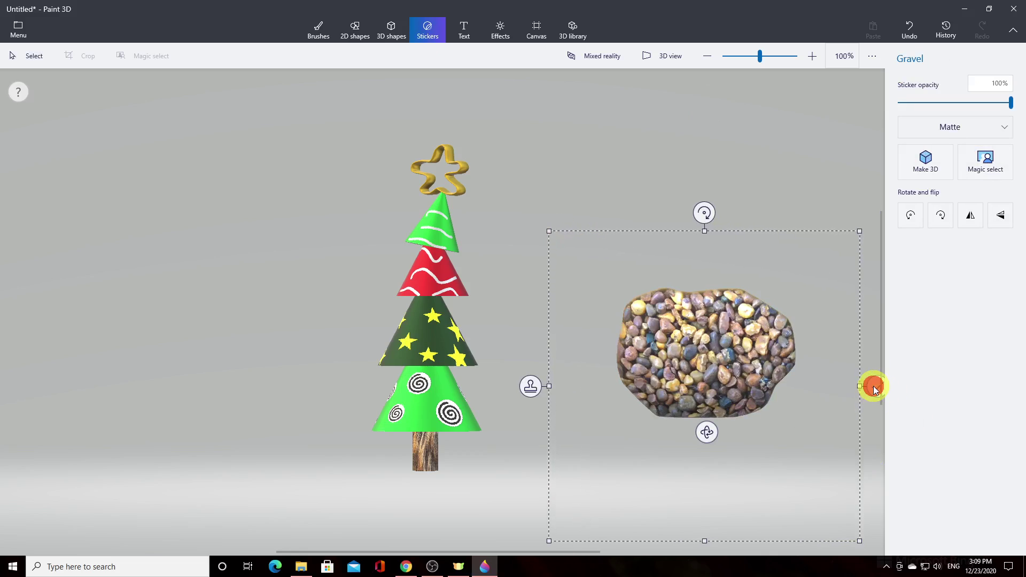
Turn the blob around its horizontal axis and cover its bare gold back with the Gravel texture
{"action": "left_click", "coordinate": [723, 354]}
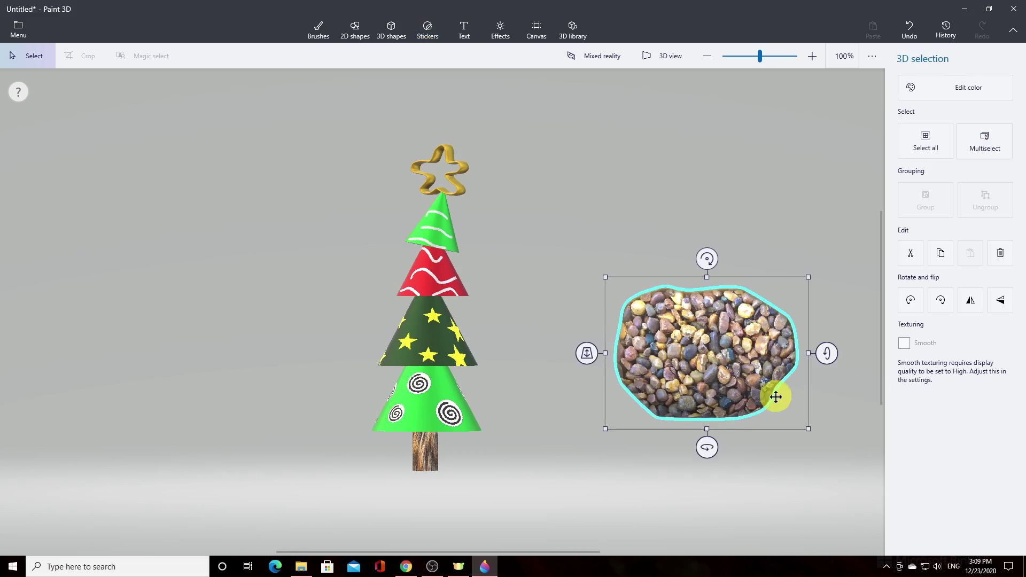
{"action": "left_click_drag", "start_coordinate": [826, 355], "coordinate": [815, 469]}
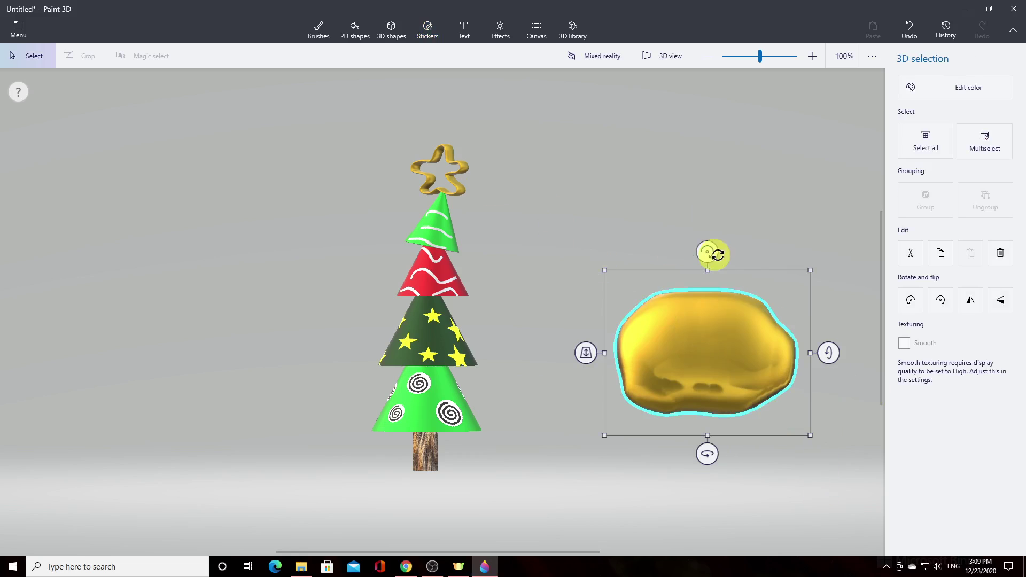
{"action": "left_click", "coordinate": [429, 30]}
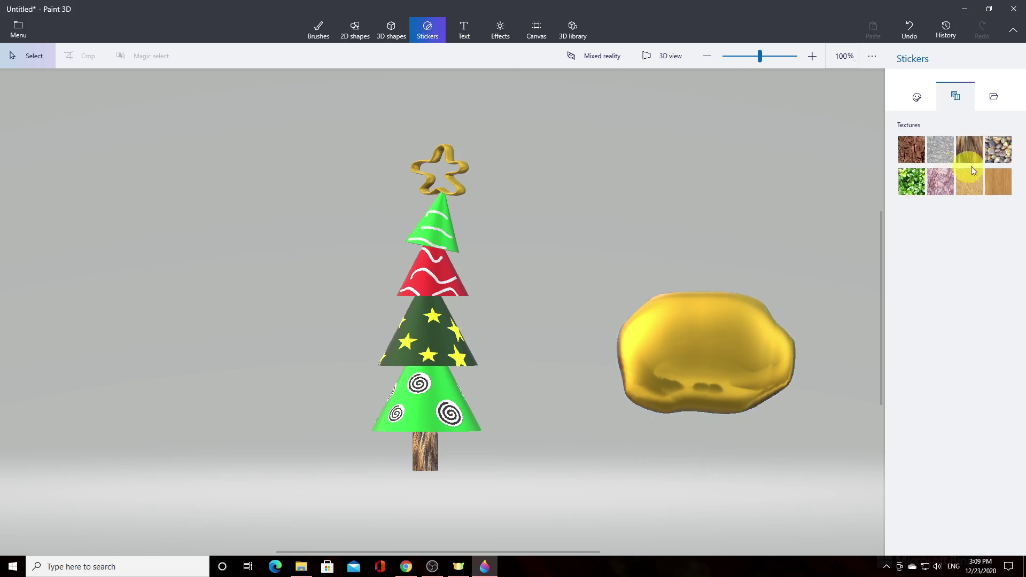
{"action": "left_click", "coordinate": [995, 155]}
{"action": "left_click_drag", "start_coordinate": [591, 264], "coordinate": [832, 426]}
{"action": "left_click_drag", "start_coordinate": [590, 264], "coordinate": [571, 238]}
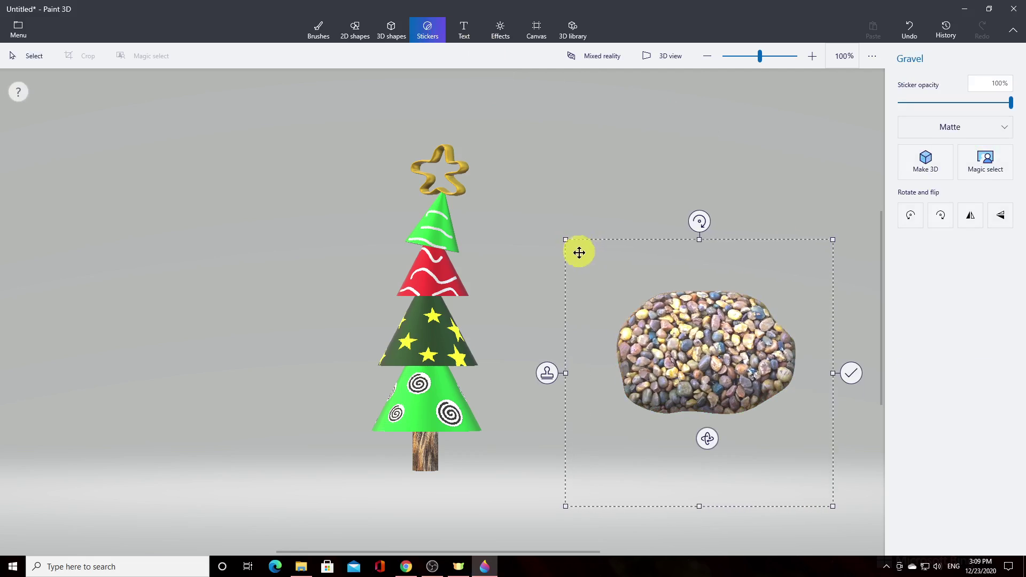
{"action": "left_click", "coordinate": [853, 373]}
Lay the gravel blob flat beneath the trunk as the tree's base and check it in 3D view
{"action": "left_click", "coordinate": [717, 345]}
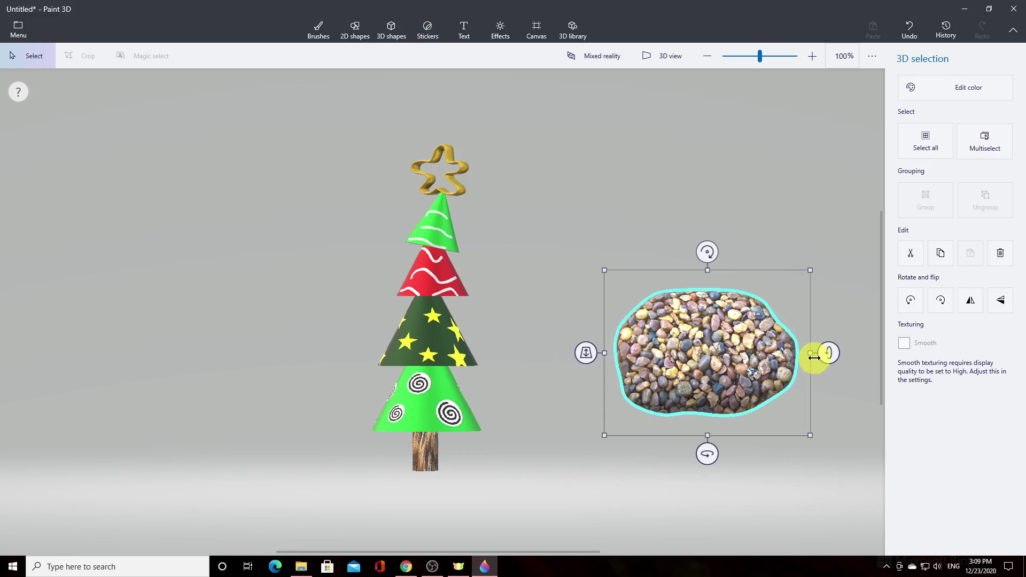
{"action": "left_click_drag", "start_coordinate": [826, 351], "coordinate": [827, 450]}
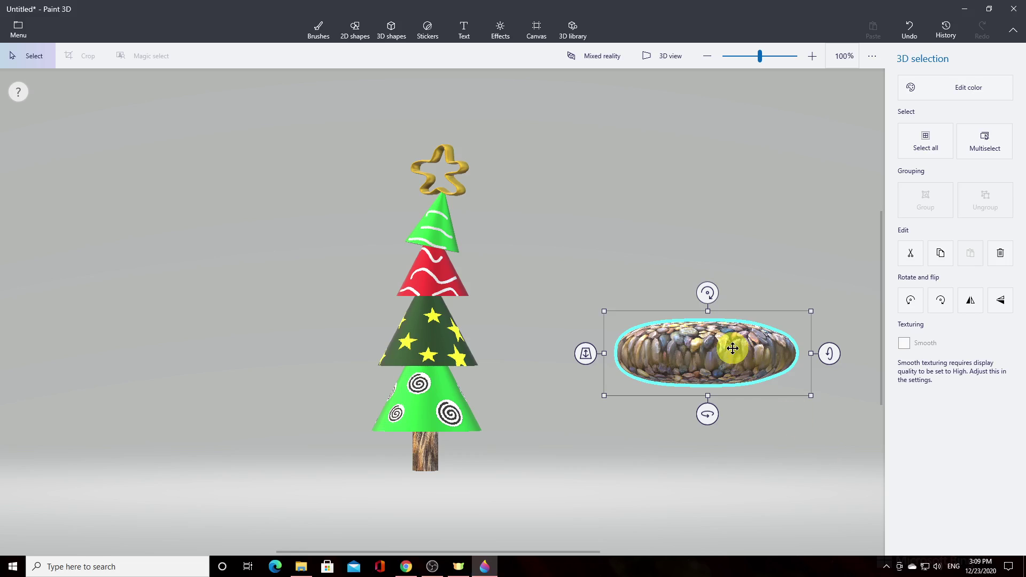
{"action": "left_click_drag", "start_coordinate": [732, 349], "coordinate": [725, 359]}
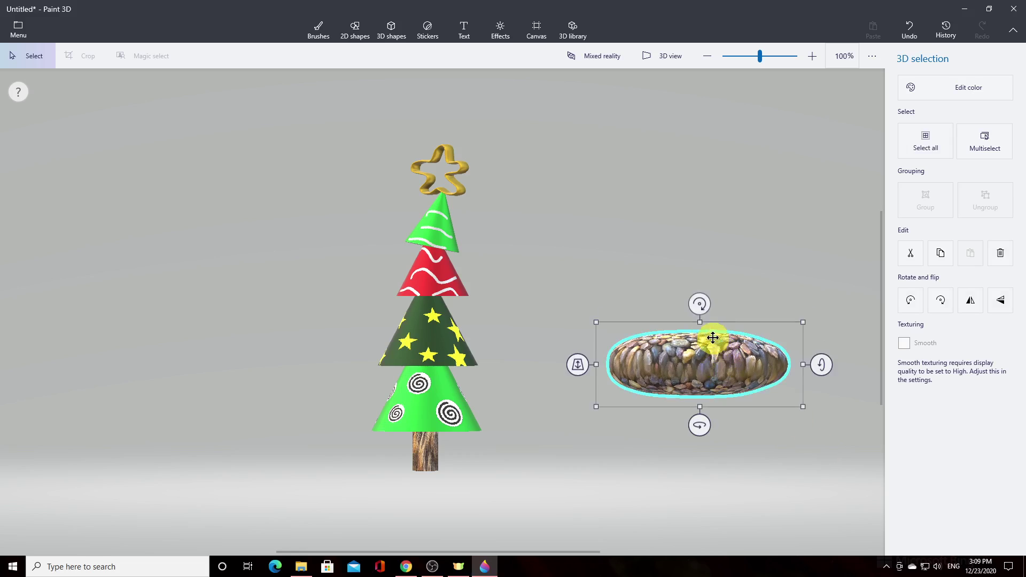
{"action": "left_click_drag", "start_coordinate": [701, 321], "coordinate": [449, 480]}
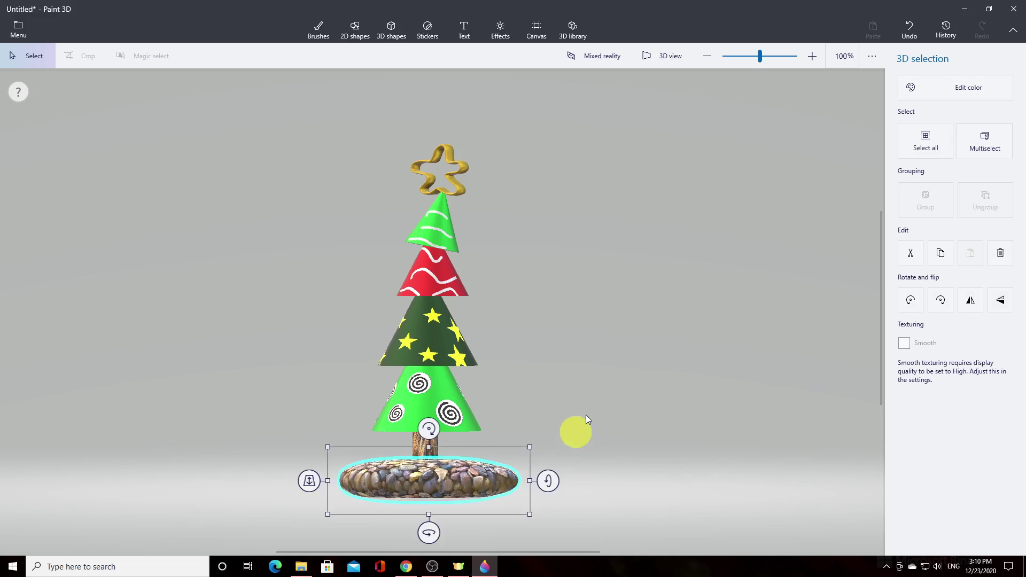
{"action": "left_click", "coordinate": [672, 56]}
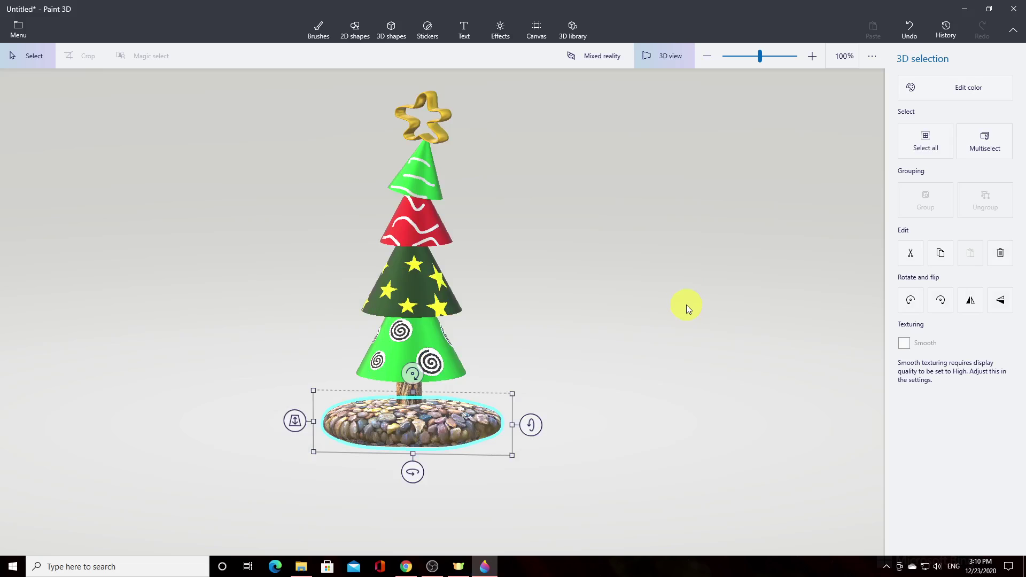
{"action": "left_click_drag", "start_coordinate": [687, 305], "coordinate": [687, 329]}
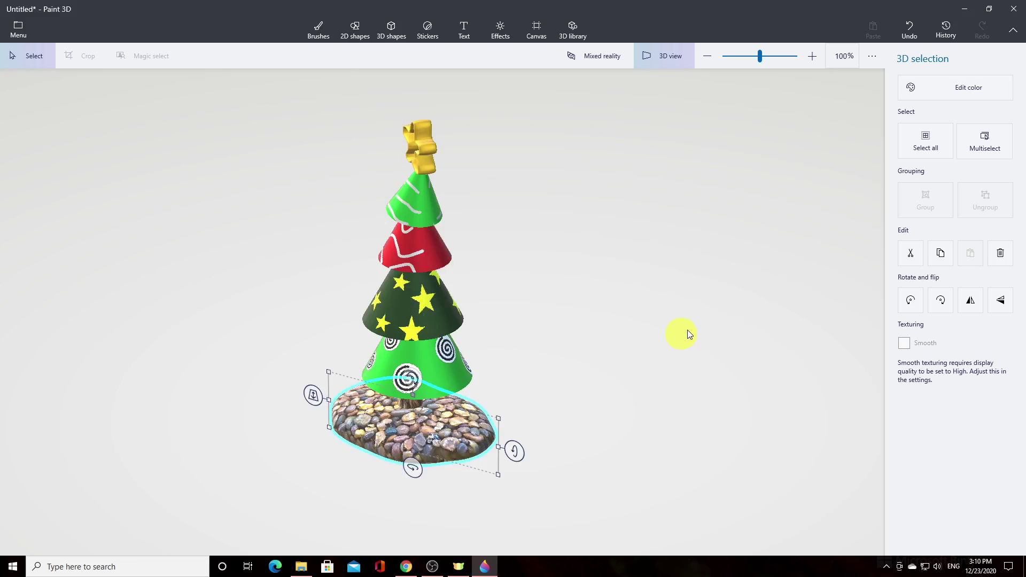
{"action": "left_click", "coordinate": [672, 57]}
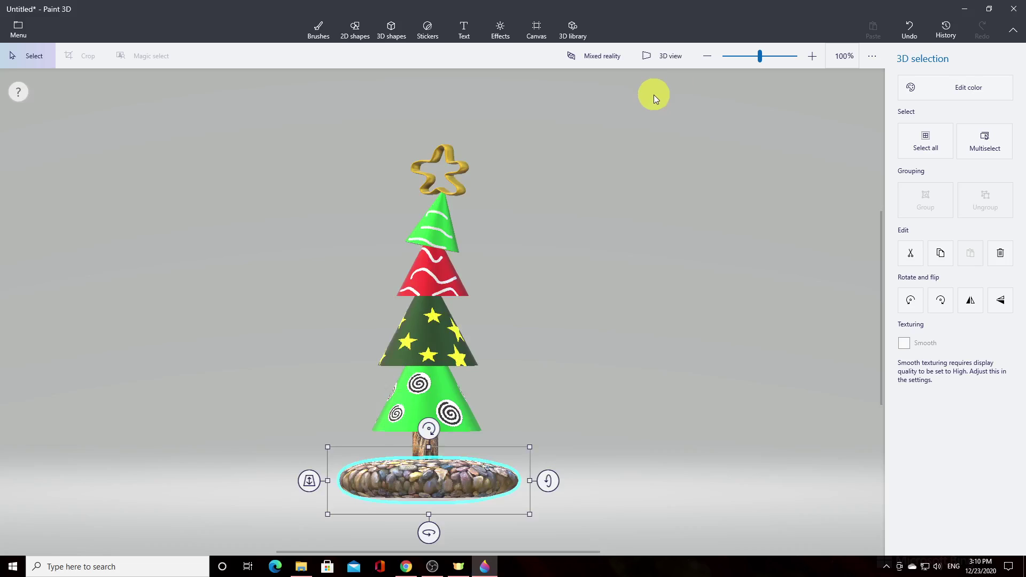
Select the star, cones, trunk and gravel base together and group them into one object
{"action": "left_click", "coordinate": [35, 56]}
{"action": "left_click_drag", "start_coordinate": [243, 117], "coordinate": [634, 528]}
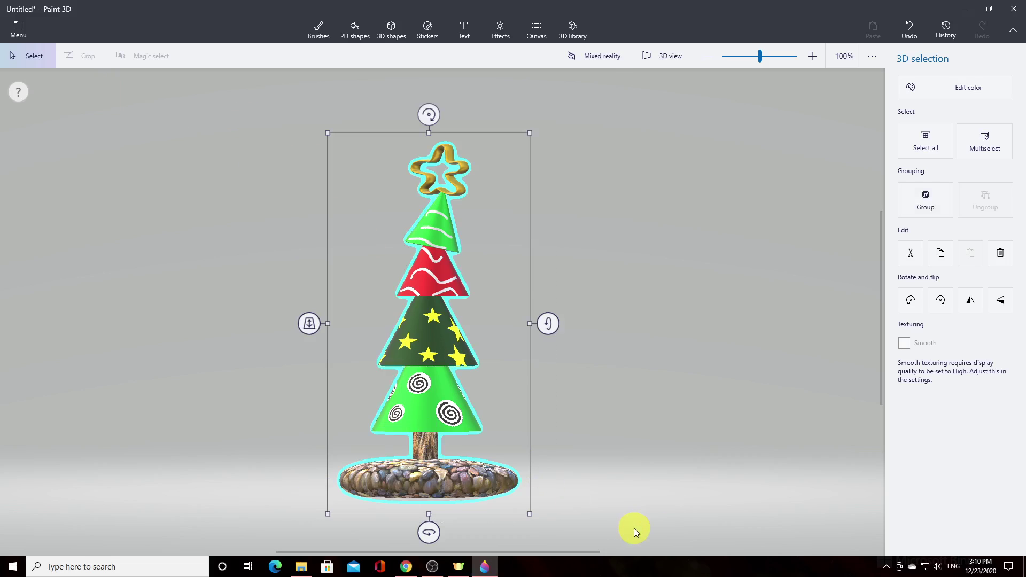
{"action": "left_click", "coordinate": [924, 209]}
{"action": "left_click", "coordinate": [642, 298]}
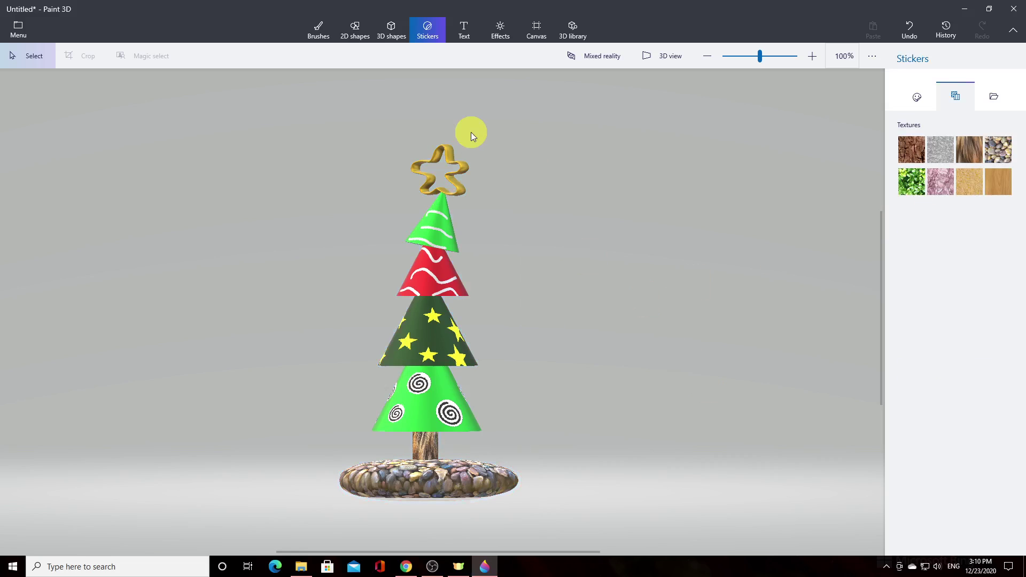
Add the red 3D text "Kalytheo" in Segoe Script, size 48, beside the tree
{"action": "left_click", "coordinate": [461, 28]}
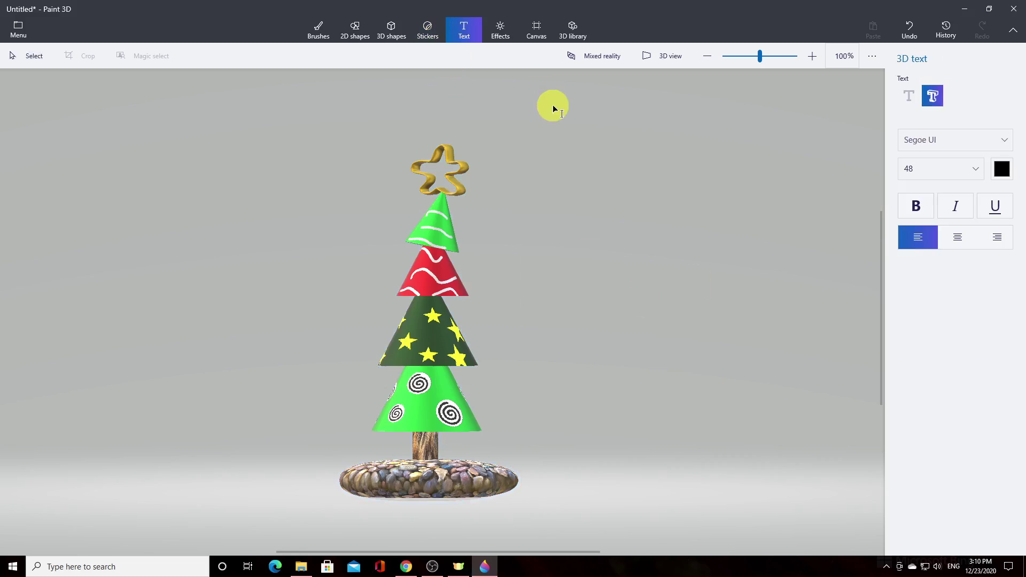
{"action": "left_click", "coordinate": [982, 142]}
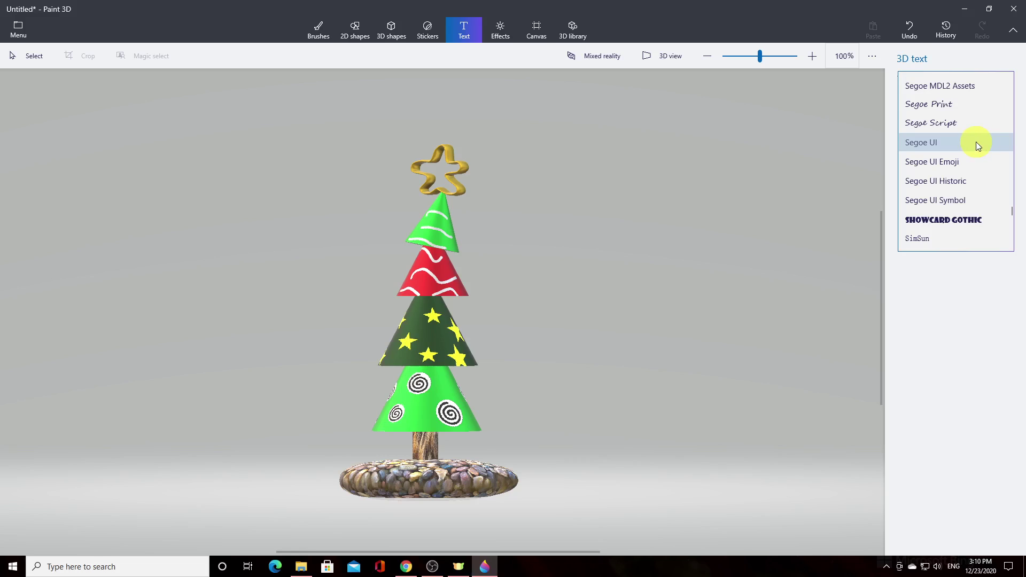
{"action": "left_click", "coordinate": [945, 124]}
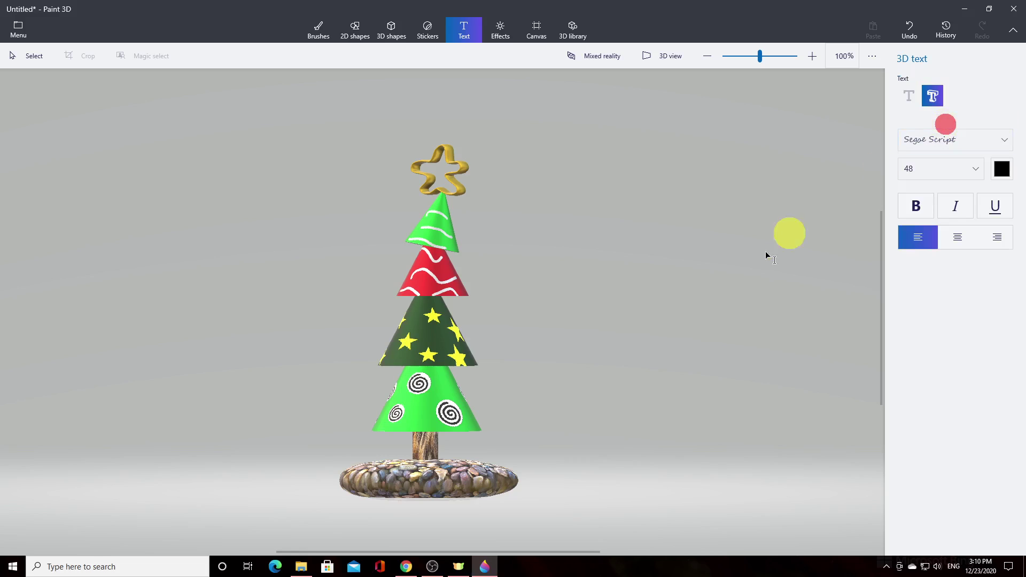
{"action": "left_click", "coordinate": [1002, 169]}
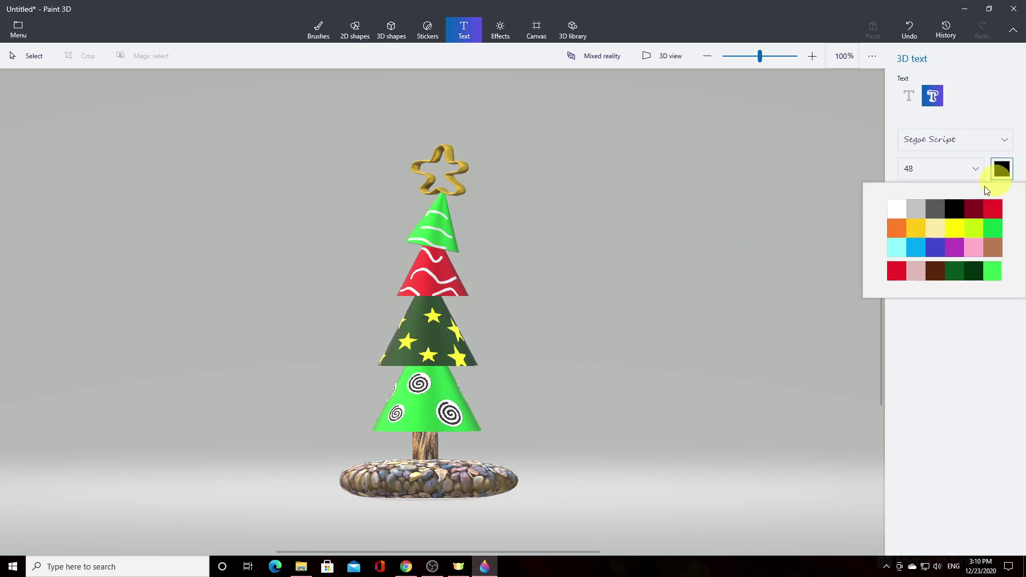
{"action": "left_click", "coordinate": [897, 272]}
{"action": "left_click", "coordinate": [600, 234]}
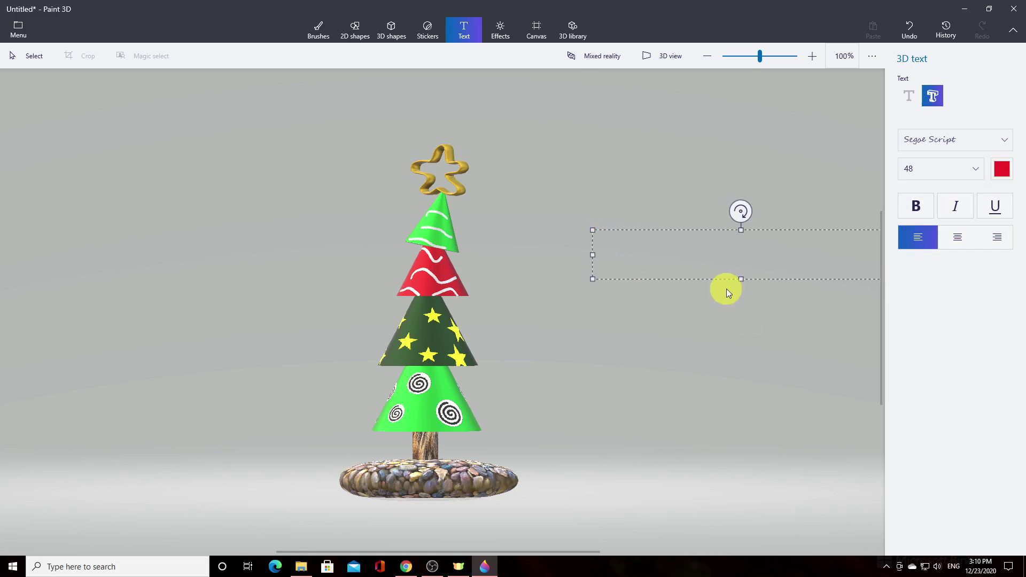
{"action": "type", "text": "Kalytheo"}
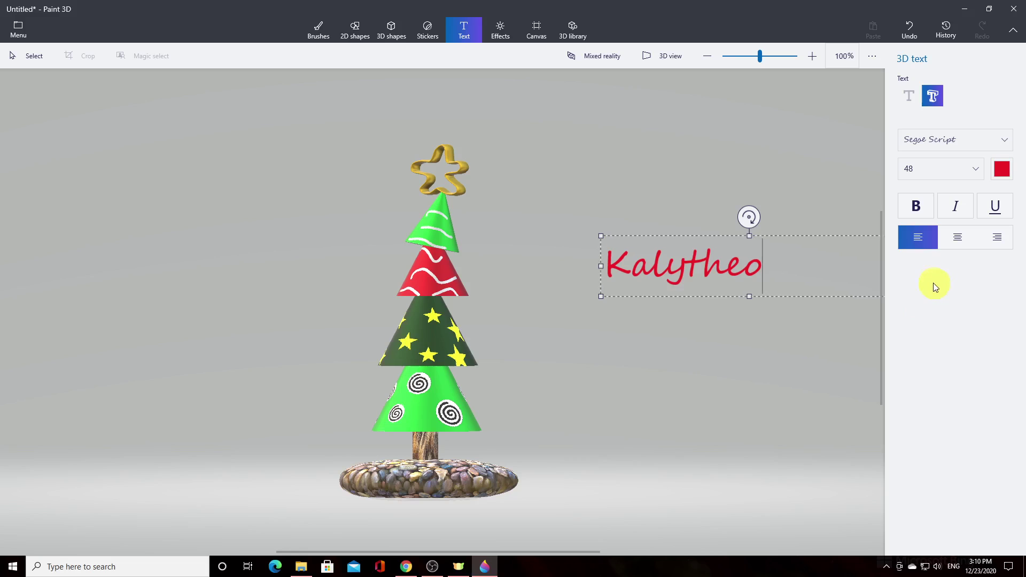
{"action": "left_click", "coordinate": [744, 339]}
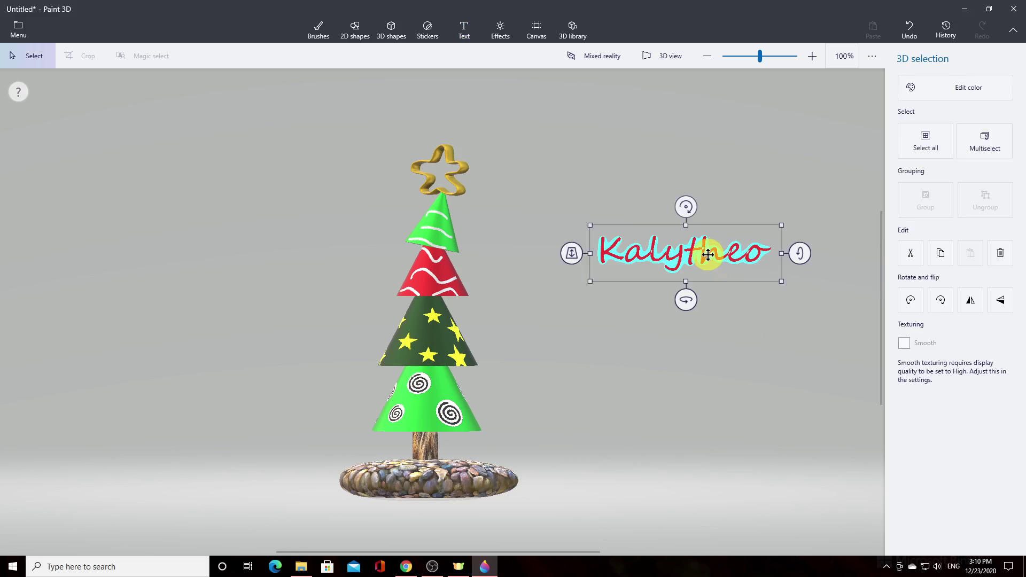
Shrink the 3D text and place it across the trunk, between the bottom cone and the gravel base
{"action": "left_click_drag", "start_coordinate": [782, 281], "coordinate": [725, 267]}
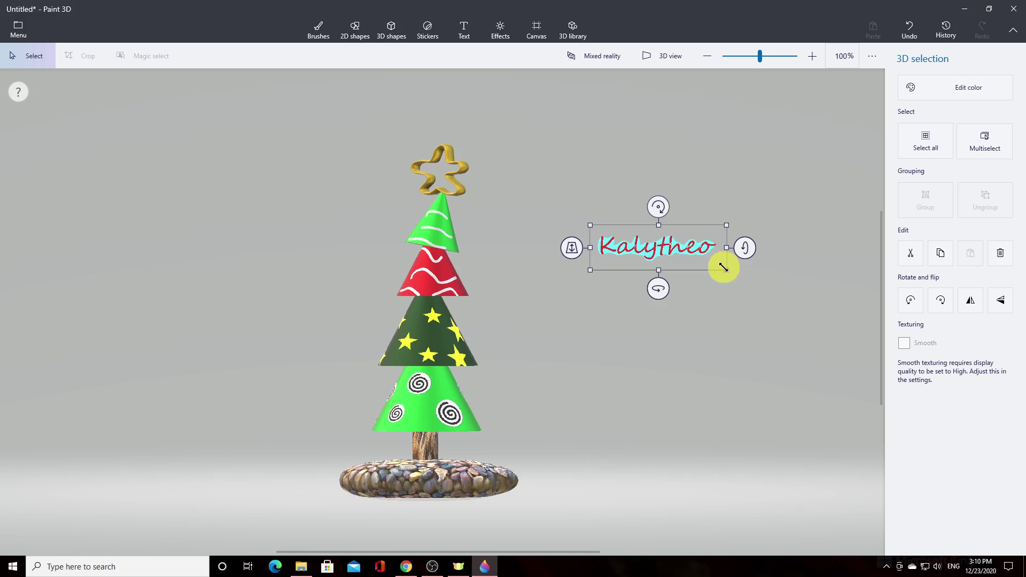
{"action": "left_click_drag", "start_coordinate": [670, 245], "coordinate": [439, 447]}
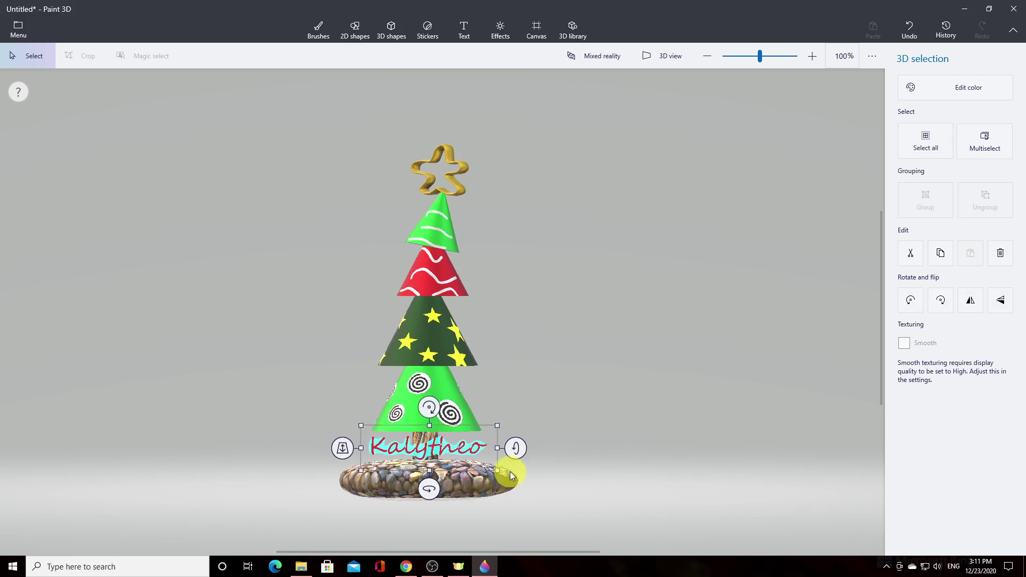
{"action": "left_click_drag", "start_coordinate": [500, 468], "coordinate": [470, 464]}
{"action": "left_click_drag", "start_coordinate": [412, 447], "coordinate": [421, 450]}
{"action": "left_click", "coordinate": [639, 428]}
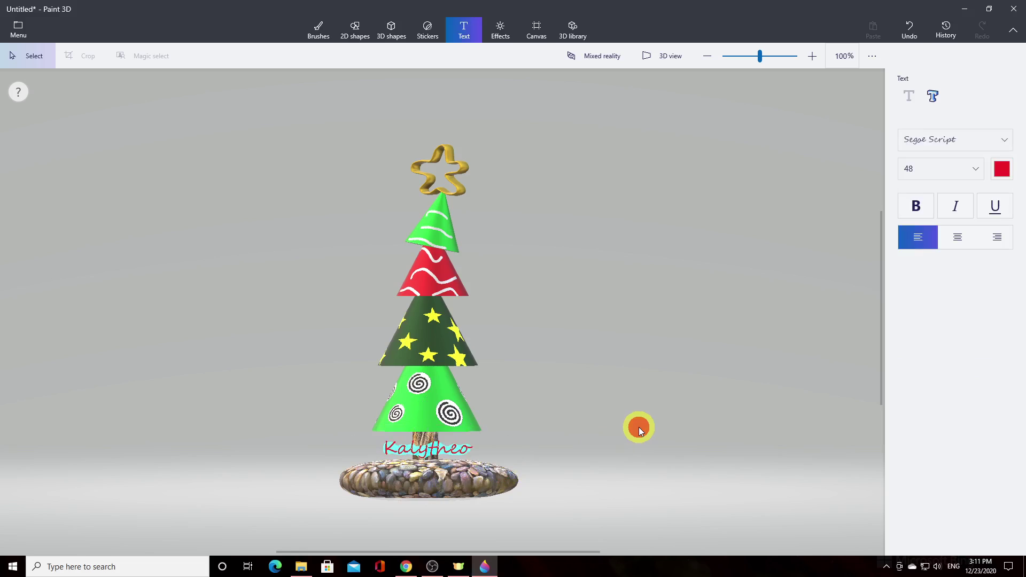
Examine the text's placement against the trunk and gravel base from several angles in 3D view
{"action": "left_click", "coordinate": [659, 63]}
{"action": "left_click", "coordinate": [684, 392]}
{"action": "mouse_move", "coordinate": [679, 400]}
{"action": "left_mouse_down"}
{"action": "mouse_move", "coordinate": [498, 400]}
{"action": "mouse_move", "coordinate": [435, 342]}
{"action": "mouse_move", "coordinate": [398, 329]}
{"action": "mouse_move", "coordinate": [450, 376]}
{"action": "left_mouse_up"}
{"action": "mouse_move", "coordinate": [588, 357]}
{"action": "left_mouse_down"}
{"action": "mouse_move", "coordinate": [612, 347]}
{"action": "mouse_move", "coordinate": [698, 369]}
{"action": "mouse_move", "coordinate": [715, 394]}
{"action": "mouse_move", "coordinate": [652, 380]}
{"action": "mouse_move", "coordinate": [685, 378]}
{"action": "mouse_move", "coordinate": [622, 400]}
{"action": "left_mouse_up"}
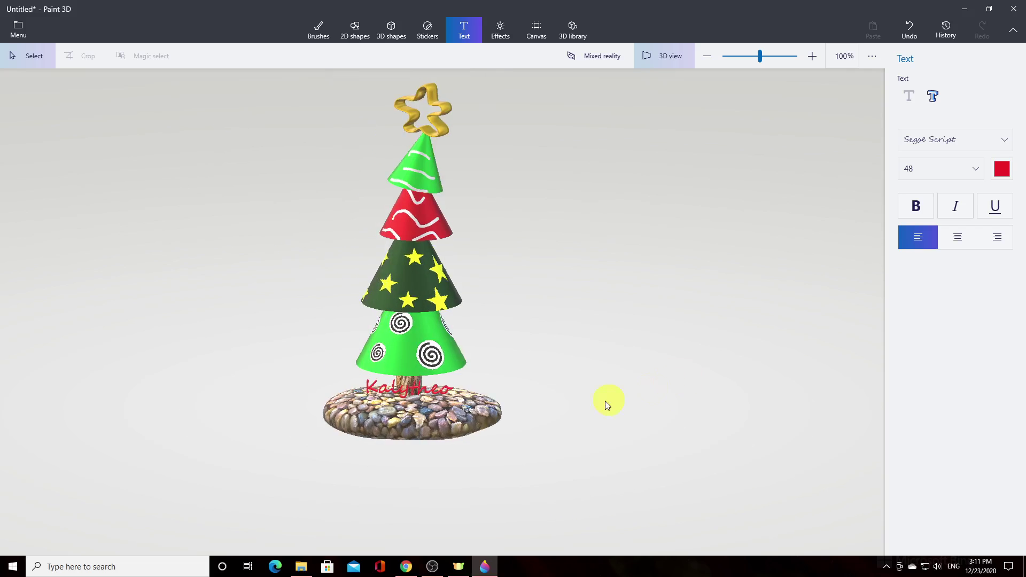
{"action": "left_click", "coordinate": [442, 391]}
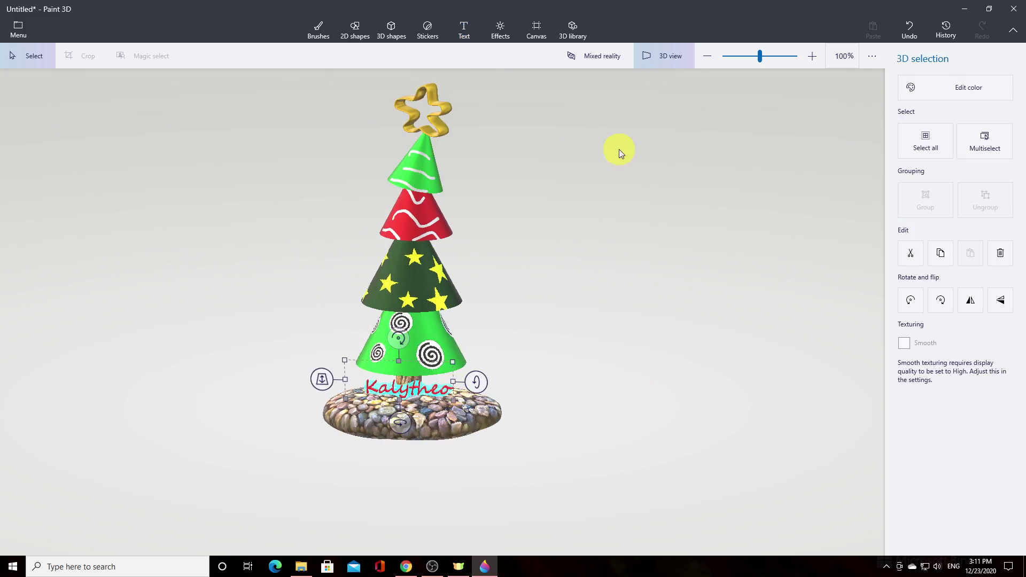
{"action": "left_click", "coordinate": [672, 61]}
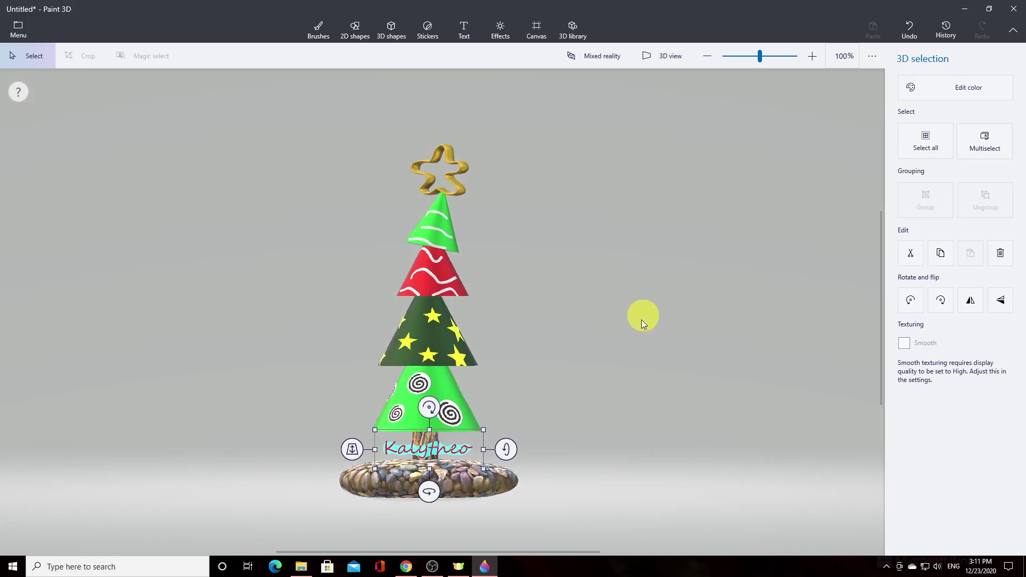
{"action": "double_click", "coordinate": [451, 449]}
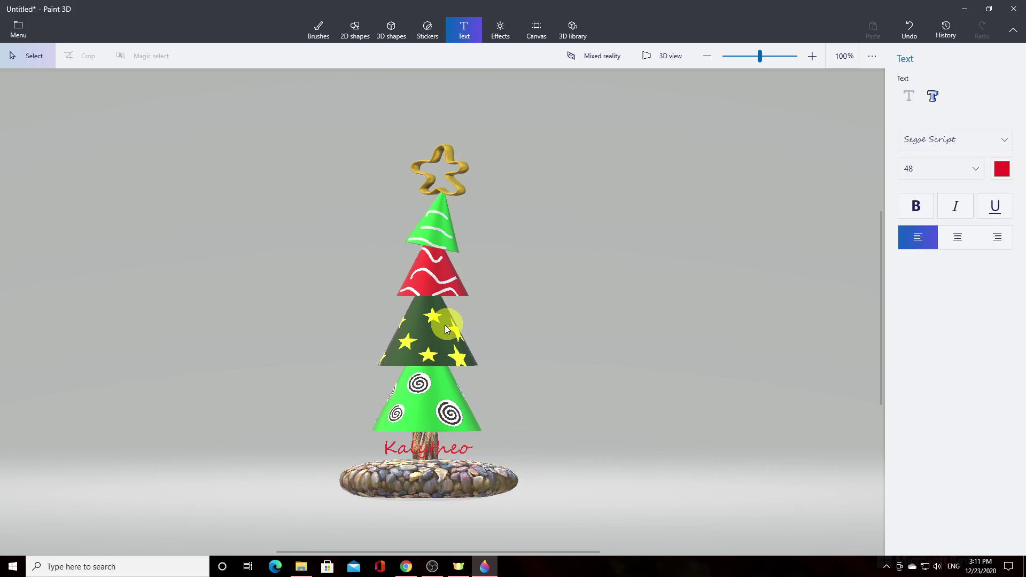
Start saving the finished tree as an MP4 video
{"action": "left_click", "coordinate": [16, 34]}
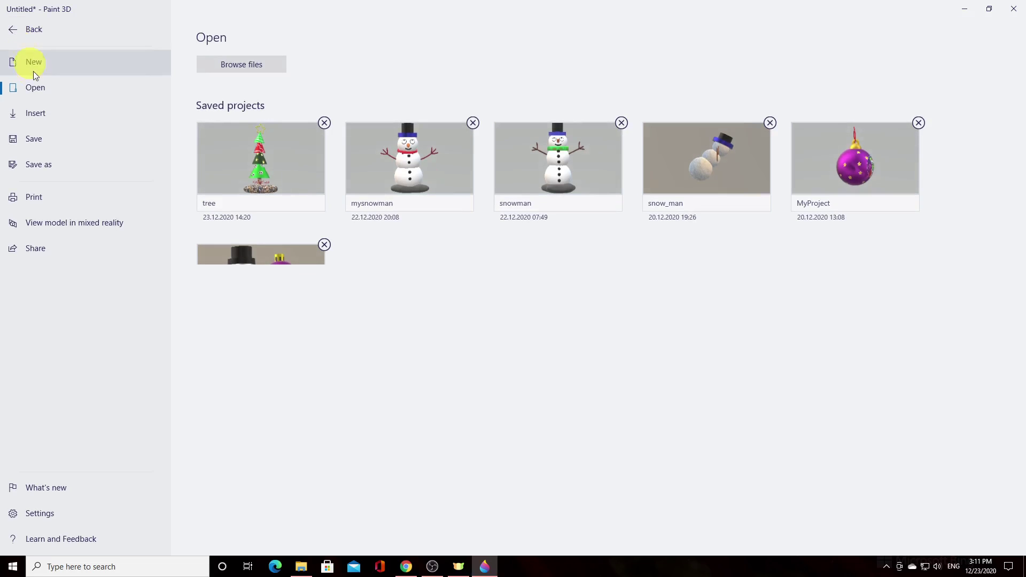
{"action": "left_click", "coordinate": [43, 142]}
{"action": "left_click", "coordinate": [355, 121]}
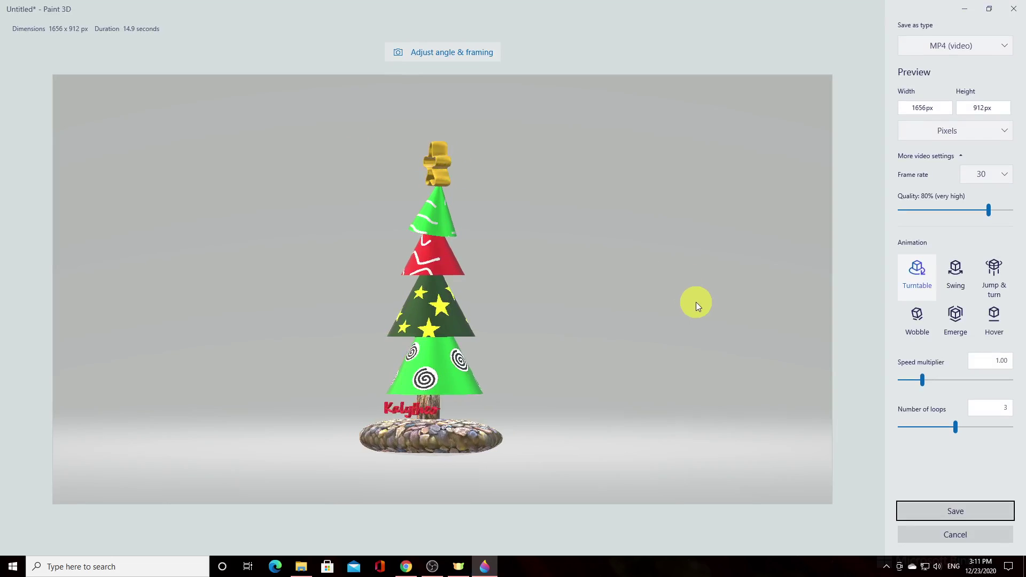
Set the video framing to 1:1 and give it a custom size of 800 by 800 px
{"action": "left_click", "coordinate": [463, 54]}
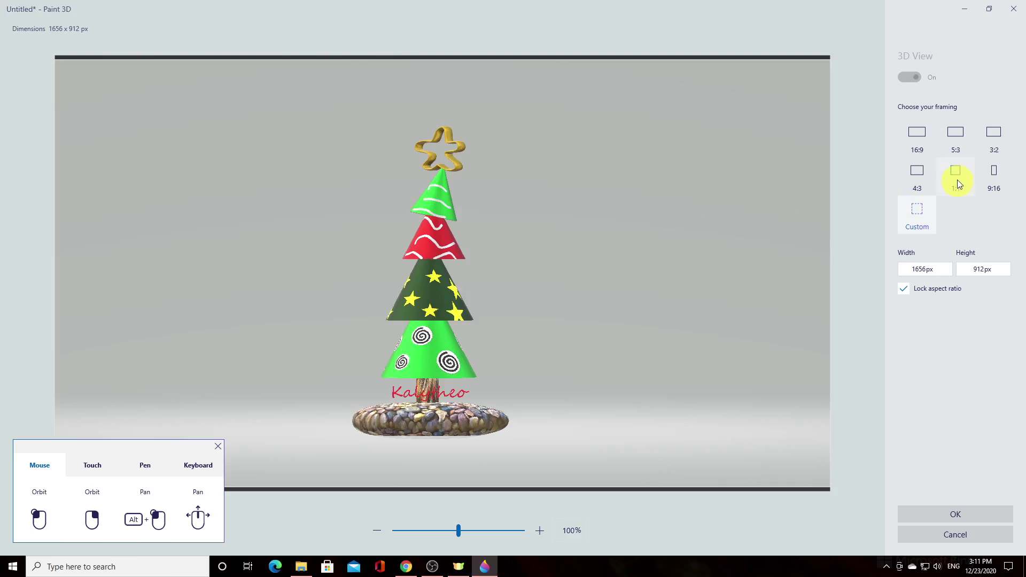
{"action": "left_click", "coordinate": [956, 171]}
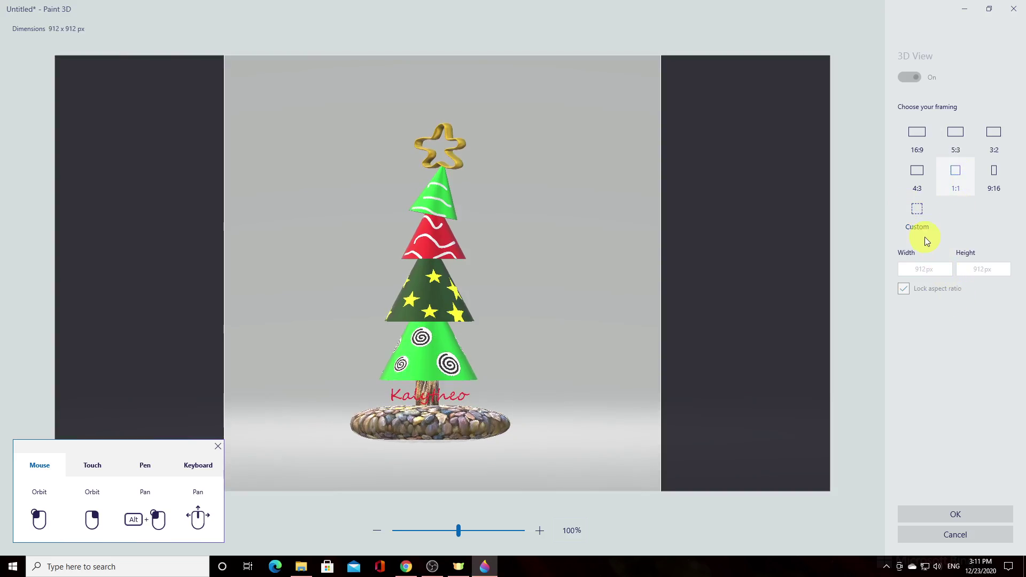
{"action": "left_click", "coordinate": [916, 224]}
{"action": "left_click_drag", "start_coordinate": [912, 266], "coordinate": [932, 265]}
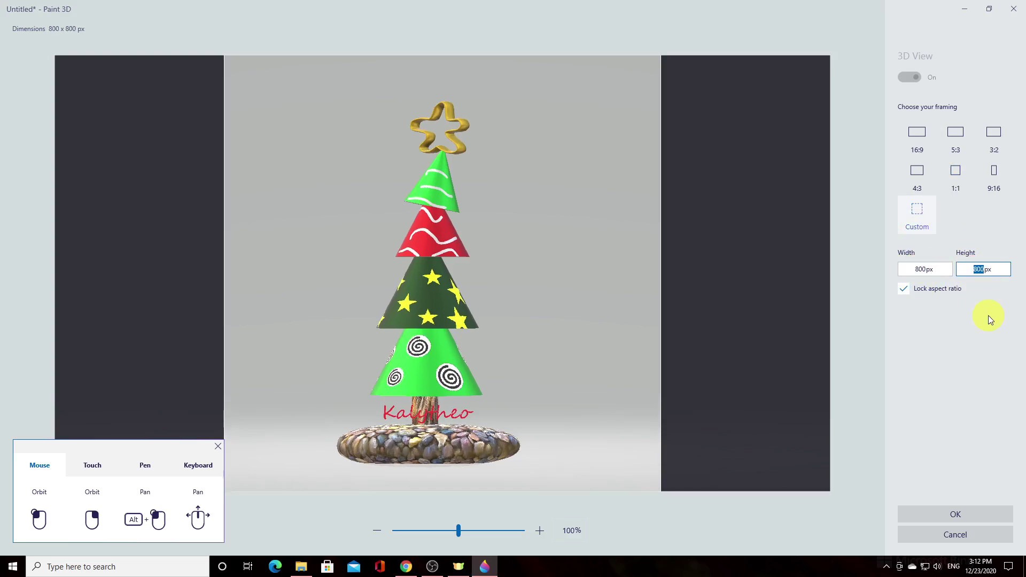
Change the custom framing size to 700 by 700 px and unlock the aspect ratio
{"action": "left_click_drag", "start_coordinate": [909, 269], "coordinate": [922, 269]}
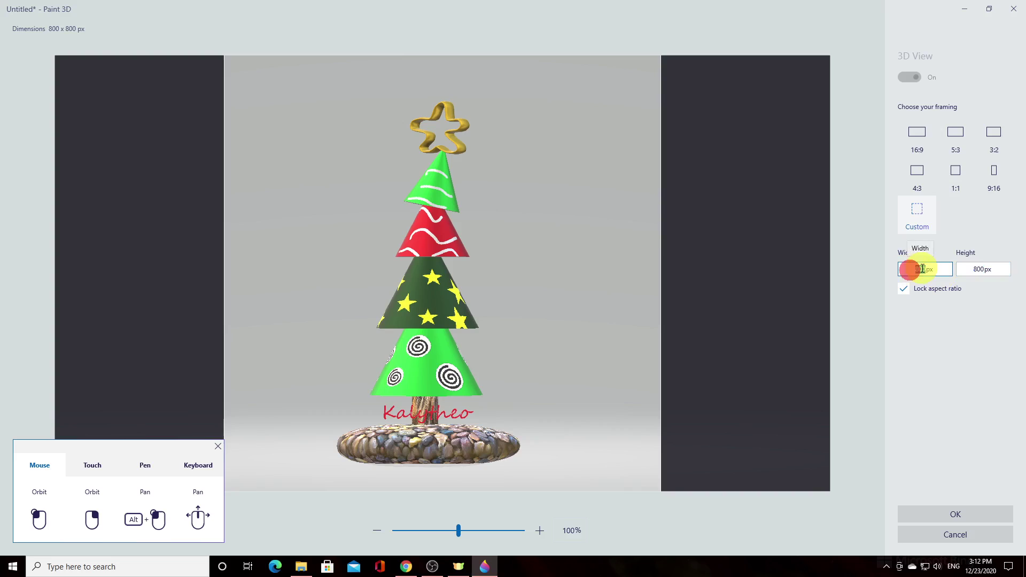
{"action": "type", "text": "700"}
{"action": "left_click", "coordinate": [972, 269]}
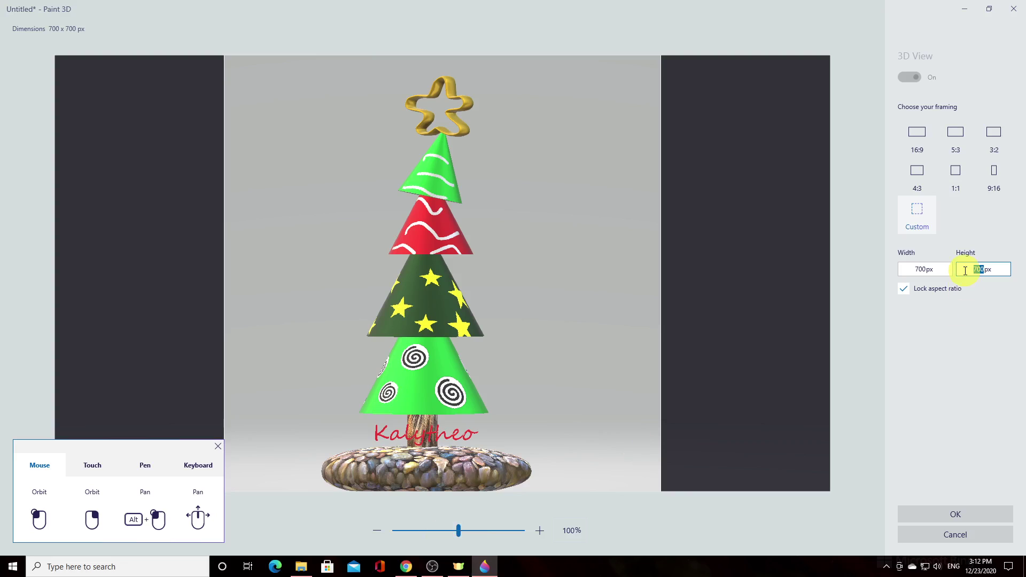
{"action": "left_click", "coordinate": [903, 289]}
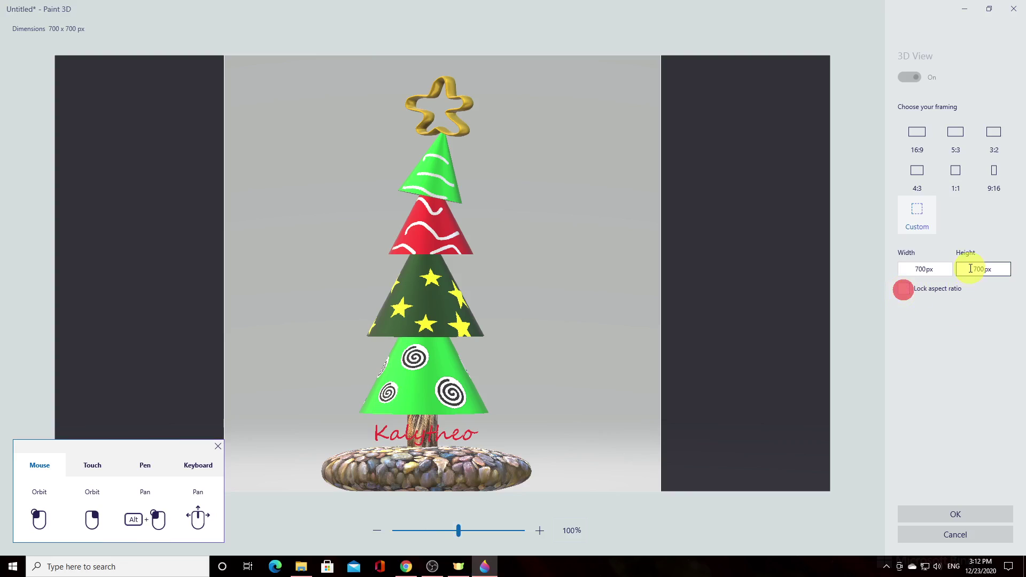
Set the custom framing to 650 px wide and 750 px high and accept it
{"action": "left_click", "coordinate": [946, 268]}
{"action": "left_click", "coordinate": [974, 271]}
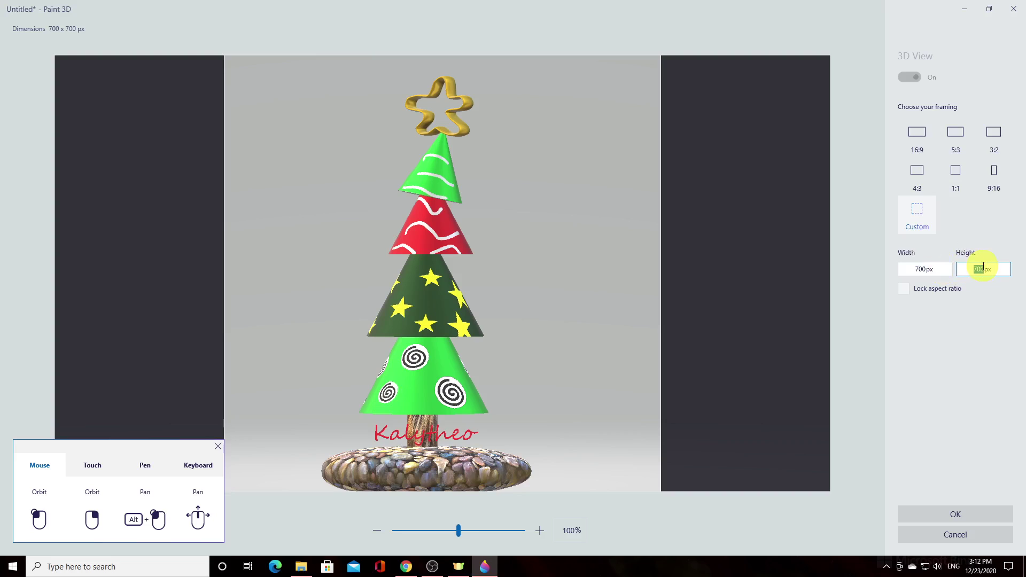
{"action": "type", "text": "75"}
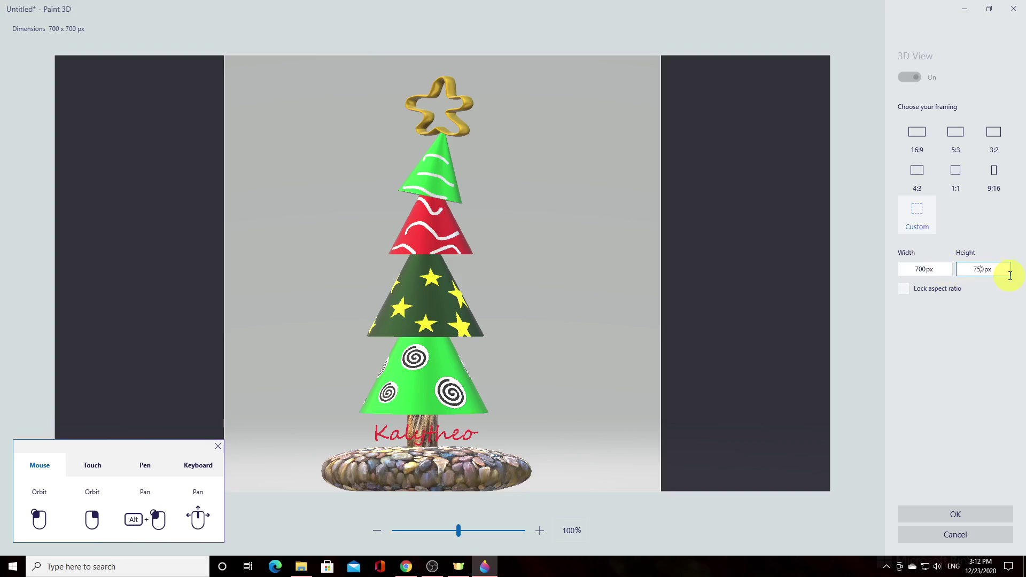
{"action": "type", "text": "0"}
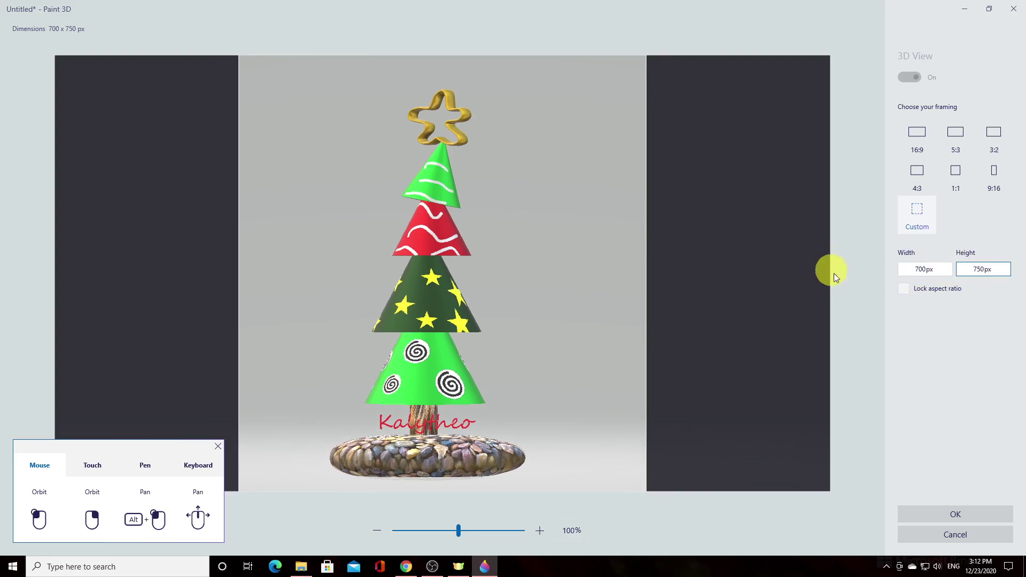
{"action": "left_click_drag", "start_coordinate": [914, 268], "coordinate": [922, 267]}
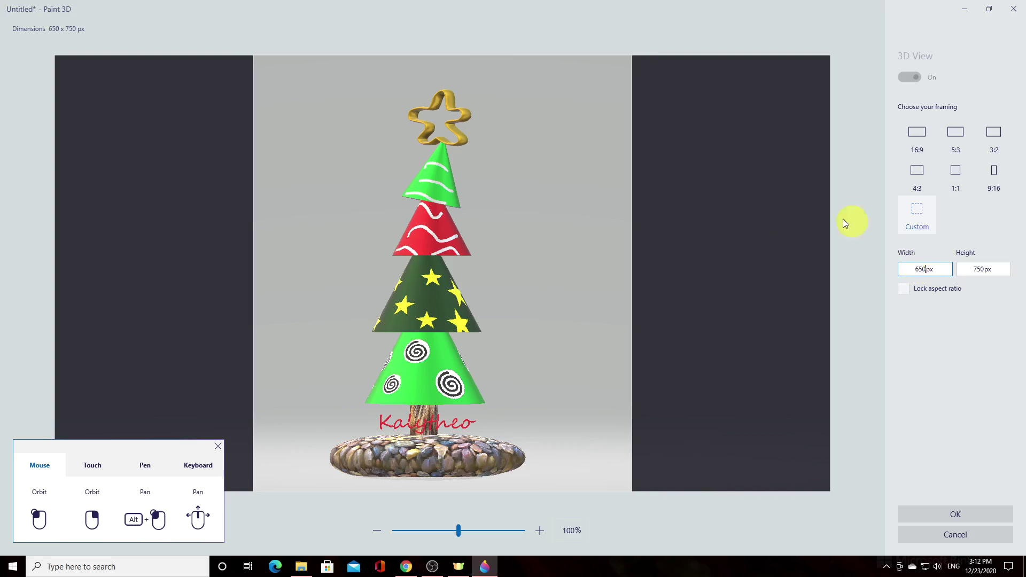
{"action": "left_click", "coordinate": [966, 515]}
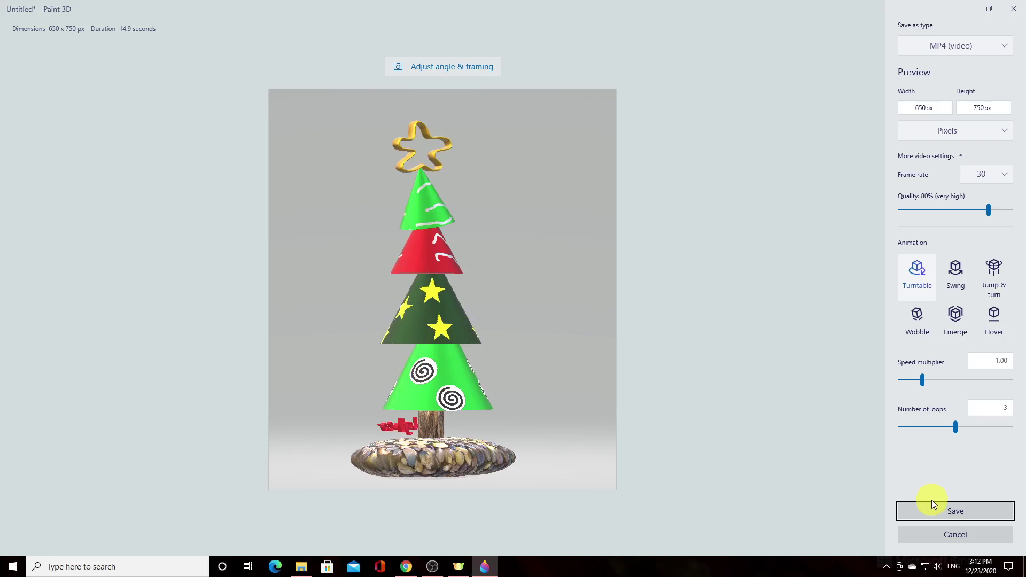
Change the output type to GIF (video) and save the turntable animation as tree1 in the Paint3D folder
{"action": "left_click", "coordinate": [975, 53]}
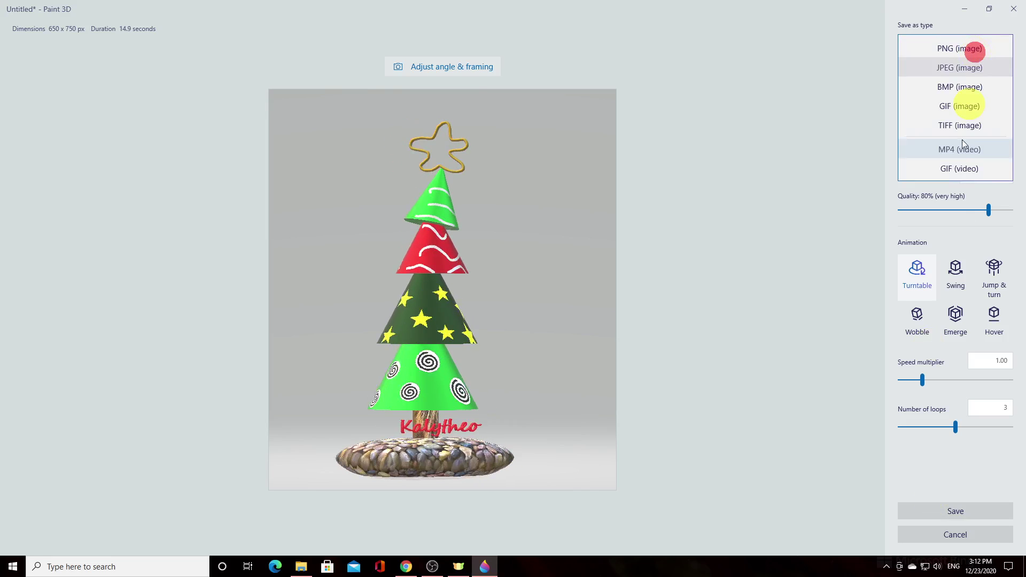
{"action": "left_click", "coordinate": [966, 172]}
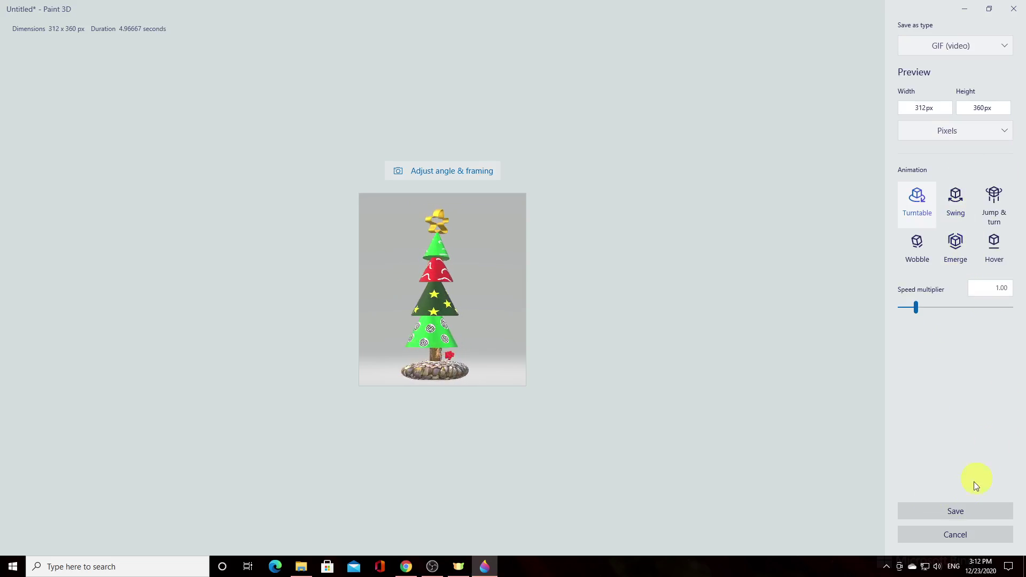
{"action": "left_click", "coordinate": [948, 511]}
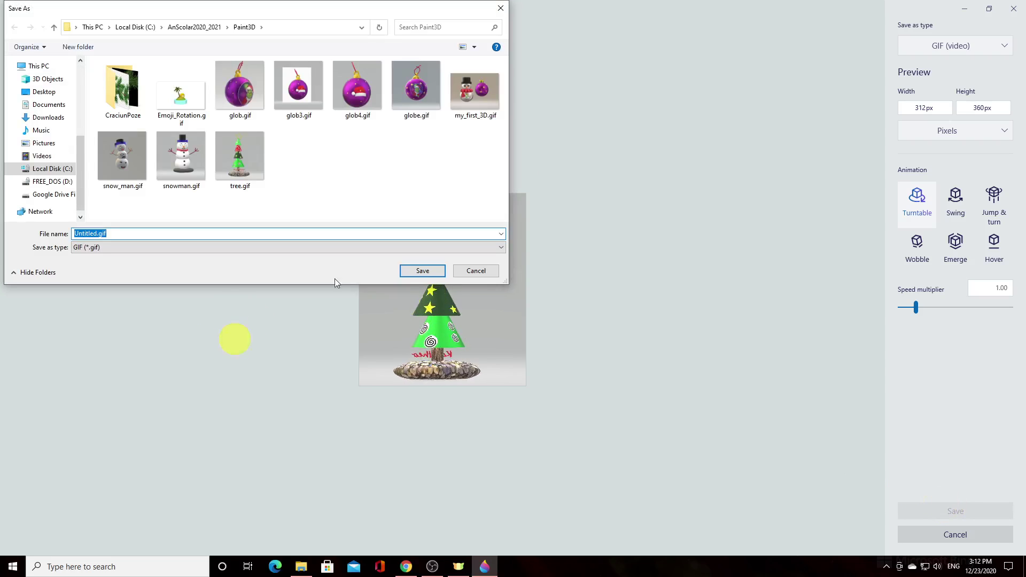
{"action": "type", "text": "tree1"}
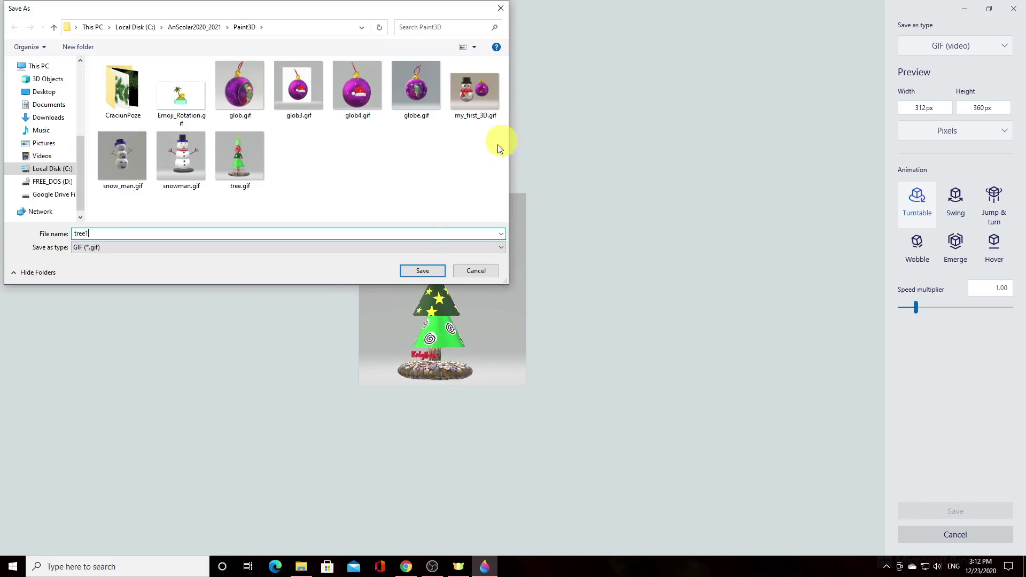
{"action": "left_click", "coordinate": [417, 271]}
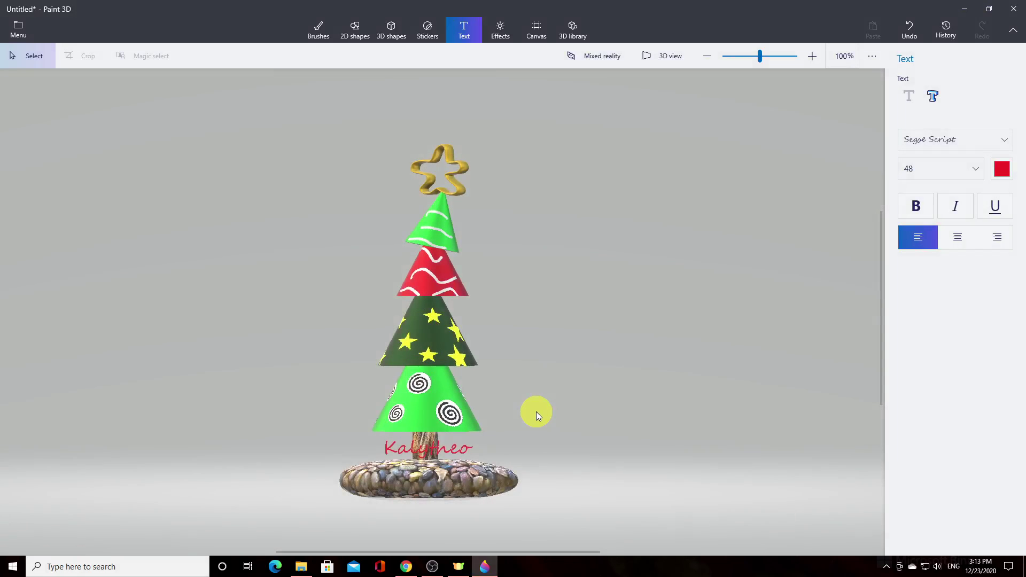
Save the tree as an editable Paint 3D project named tree1 and close Paint 3D
{"action": "left_click", "coordinate": [16, 31]}
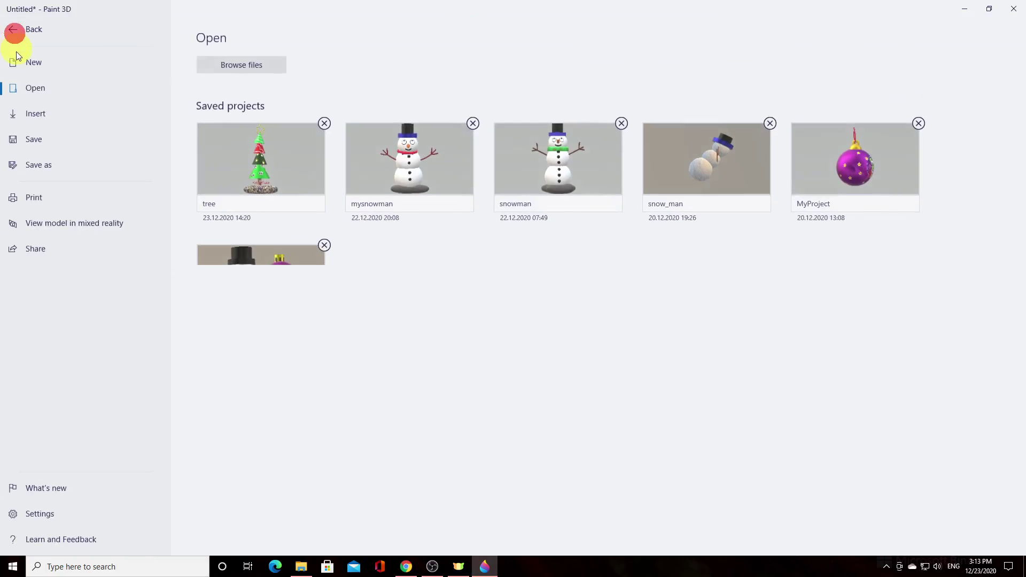
{"action": "left_click", "coordinate": [56, 145]}
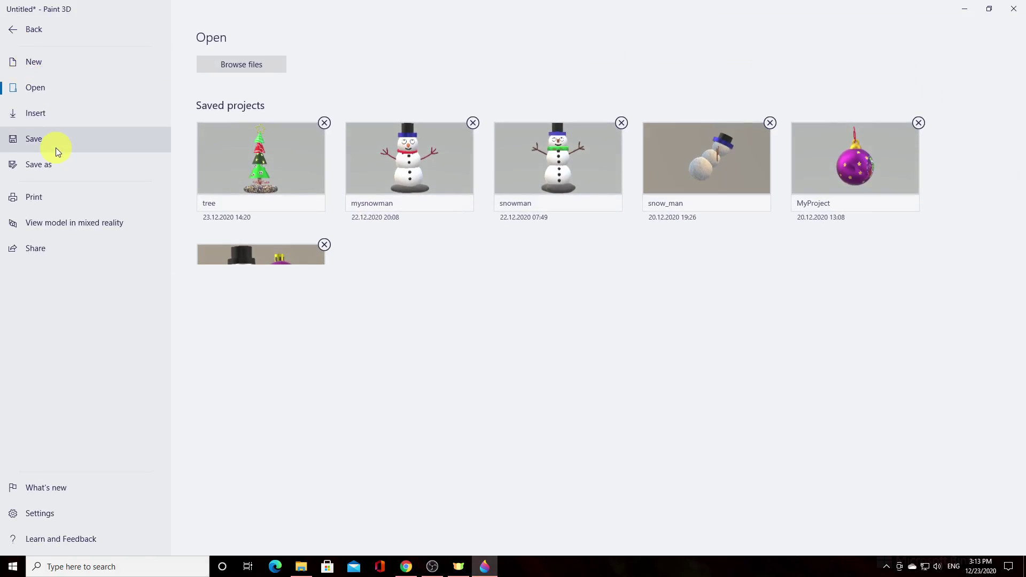
{"action": "left_click", "coordinate": [229, 241]}
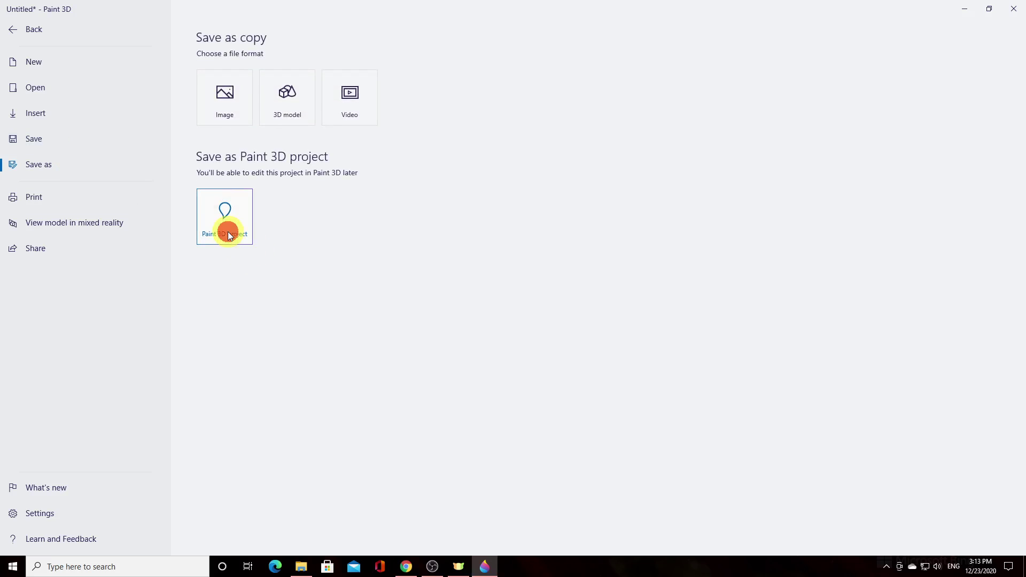
{"action": "left_click", "coordinate": [229, 236]}
{"action": "type", "text": "tree"}
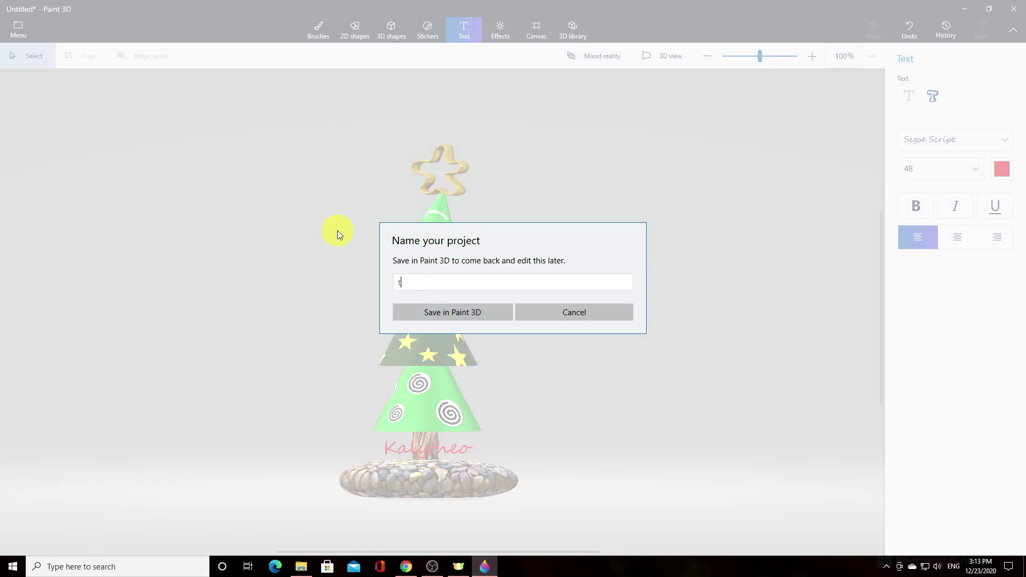
{"action": "type", "text": "1"}
{"action": "left_click", "coordinate": [476, 312]}
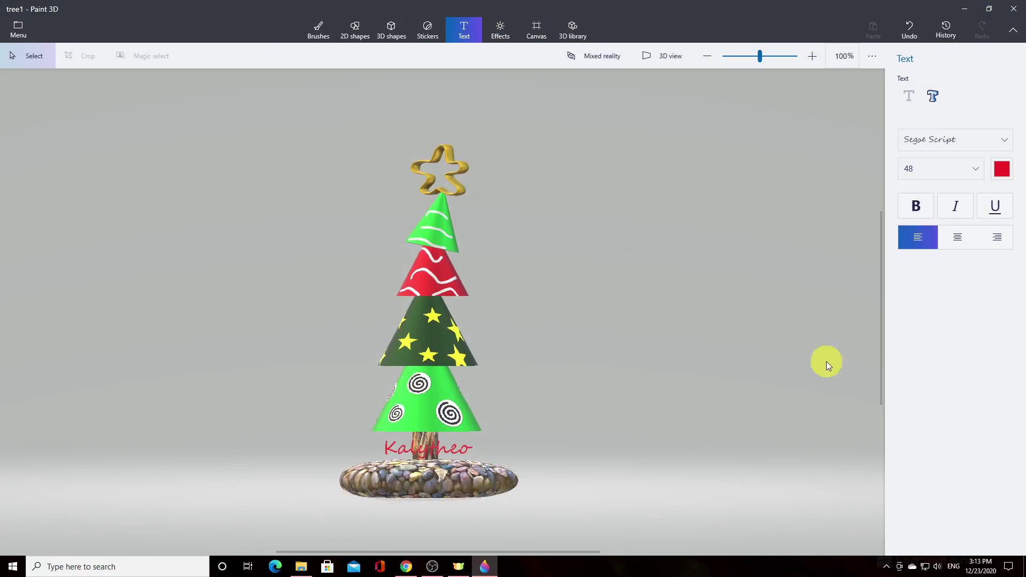
{"action": "left_click", "coordinate": [1013, 9]}
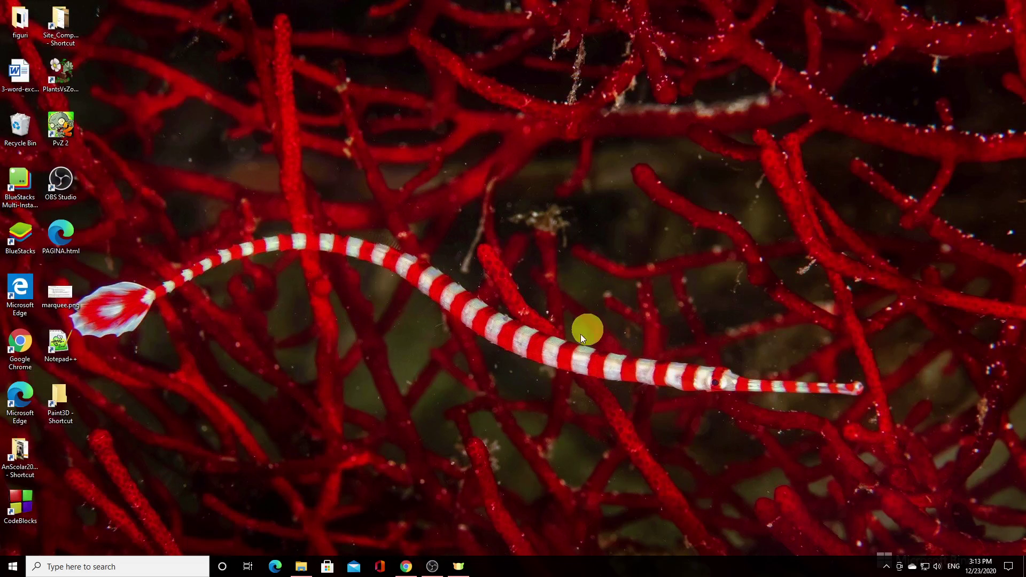
Switch to File Explorer, preview the exported tree1.gif from the Paint3D folder in Photos, and close the viewer
{"action": "left_click", "coordinate": [300, 562]}
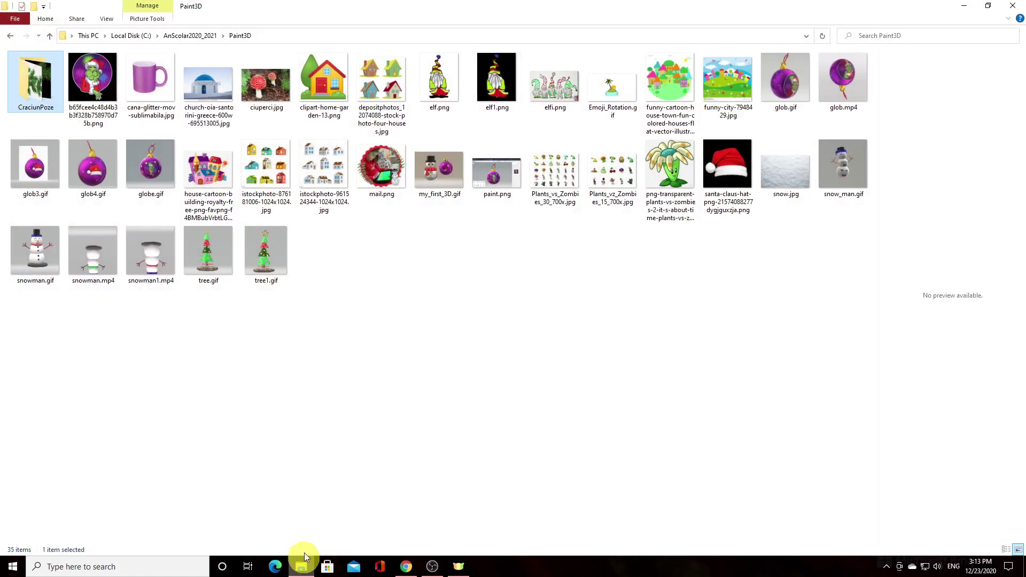
{"action": "double_click", "coordinate": [270, 261]}
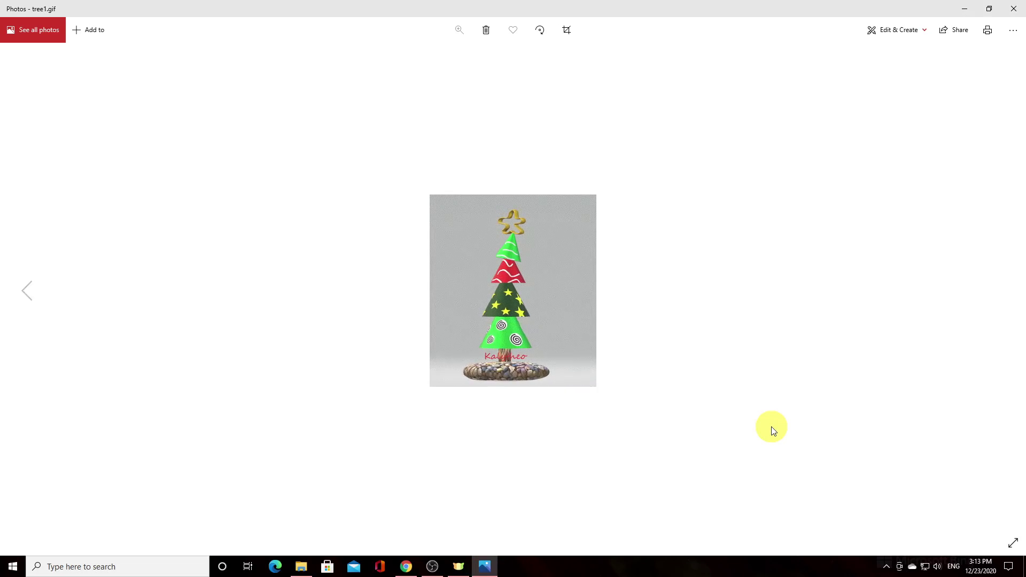
{"action": "left_click", "coordinate": [1020, 8]}
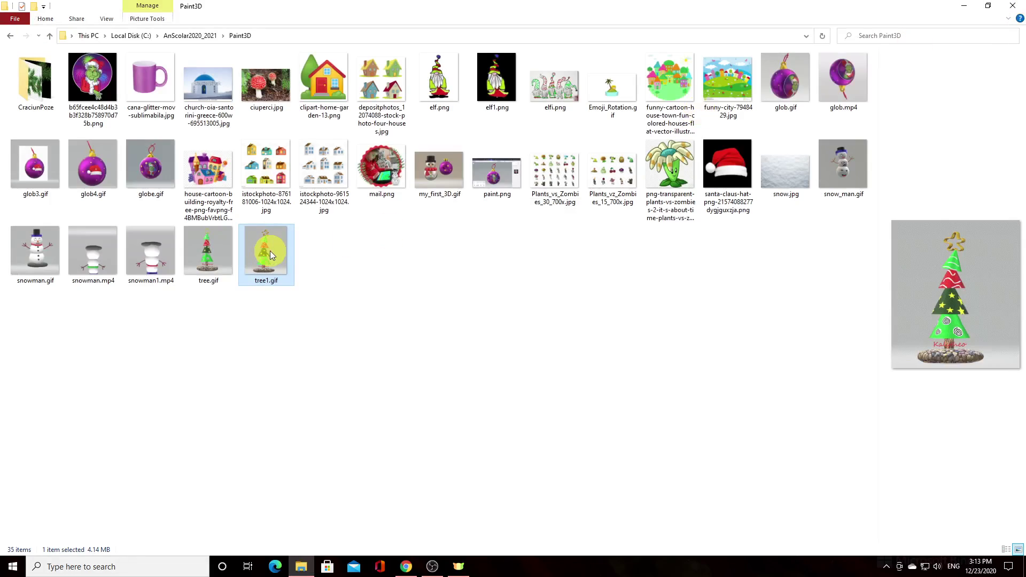
Open tree1.gif in Google Chrome and enlarge the page zoom to 200% to watch the rotating tree
{"action": "right_click", "coordinate": [271, 253]}
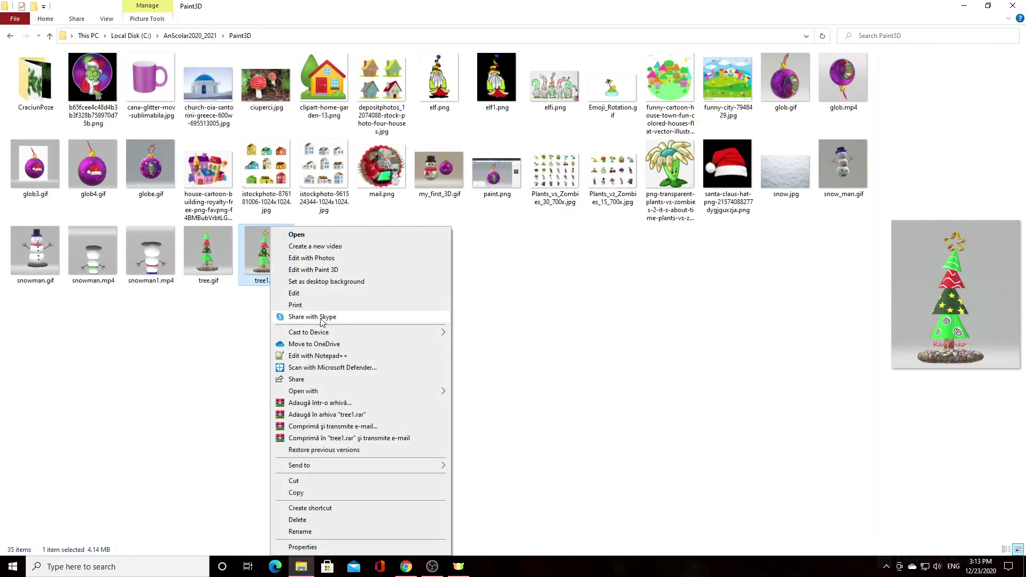
{"action": "mouse_move", "coordinate": [341, 394]}
{"action": "left_click", "coordinate": [479, 393]}
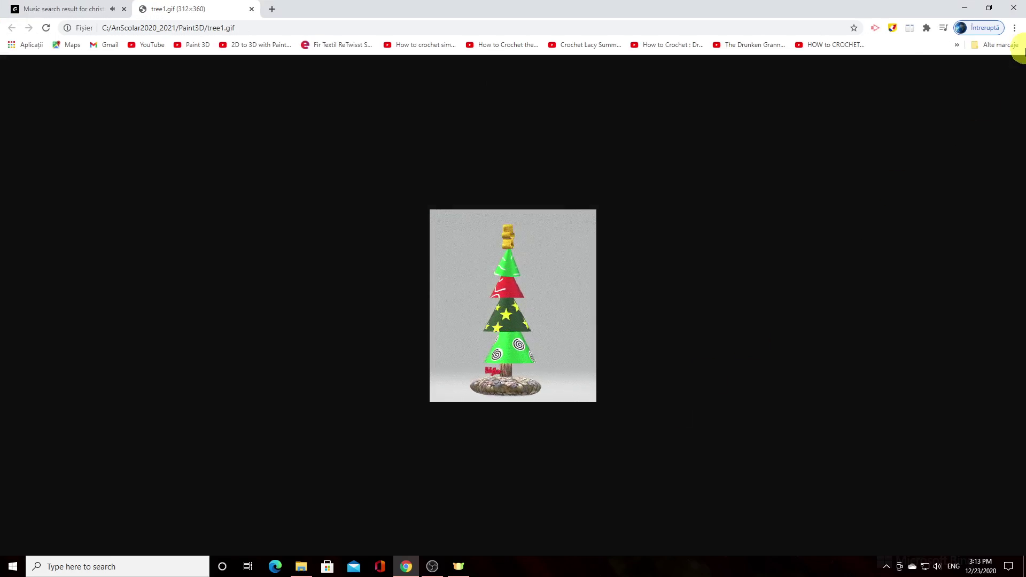
{"action": "left_click", "coordinate": [1015, 27]}
{"action": "left_click", "coordinate": [983, 128]}
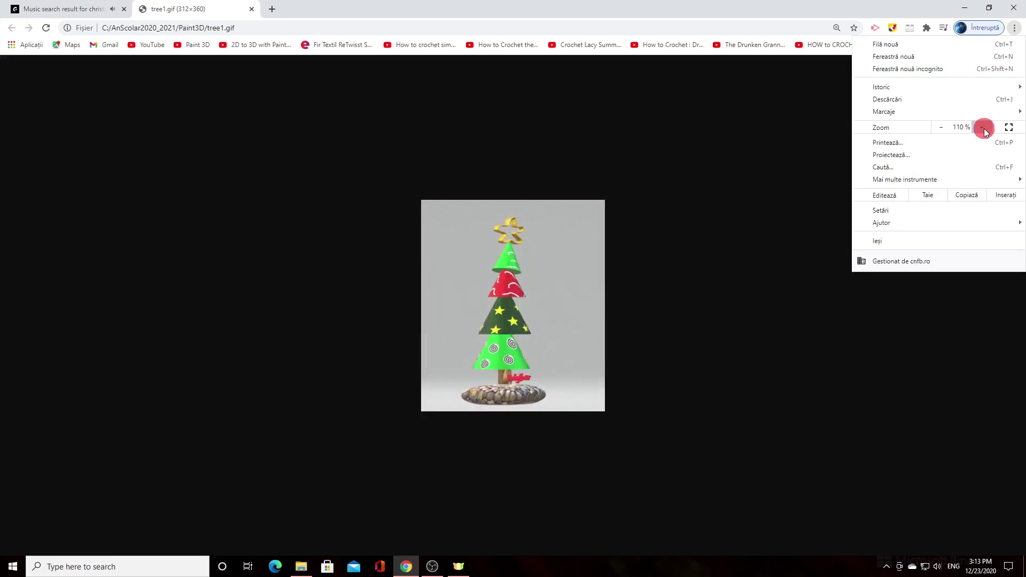
{"action": "left_click", "coordinate": [983, 128]}
{"action": "left_click", "coordinate": [984, 128]}
{"action": "left_click", "coordinate": [984, 128]}
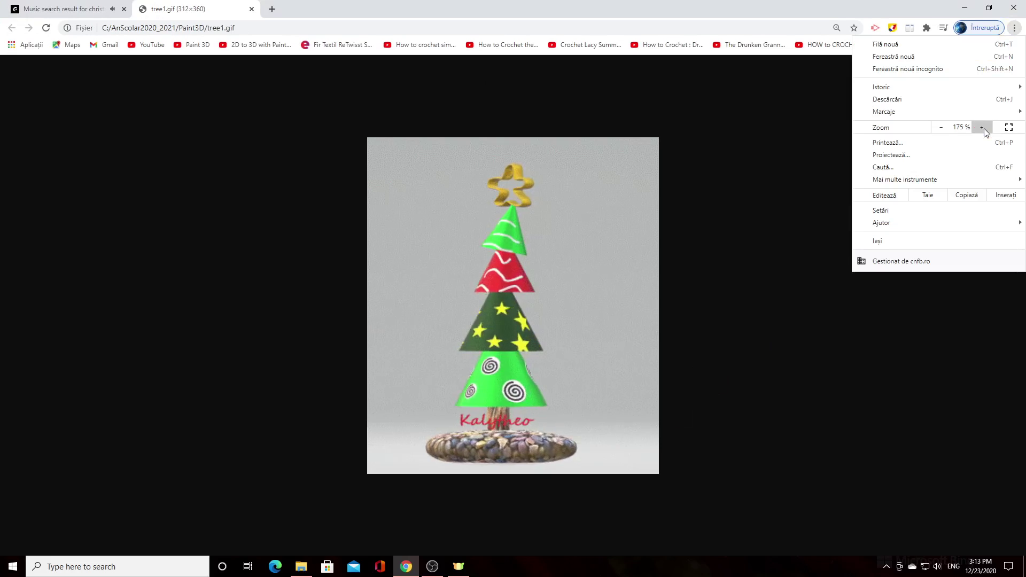
{"action": "left_click", "coordinate": [984, 128]}
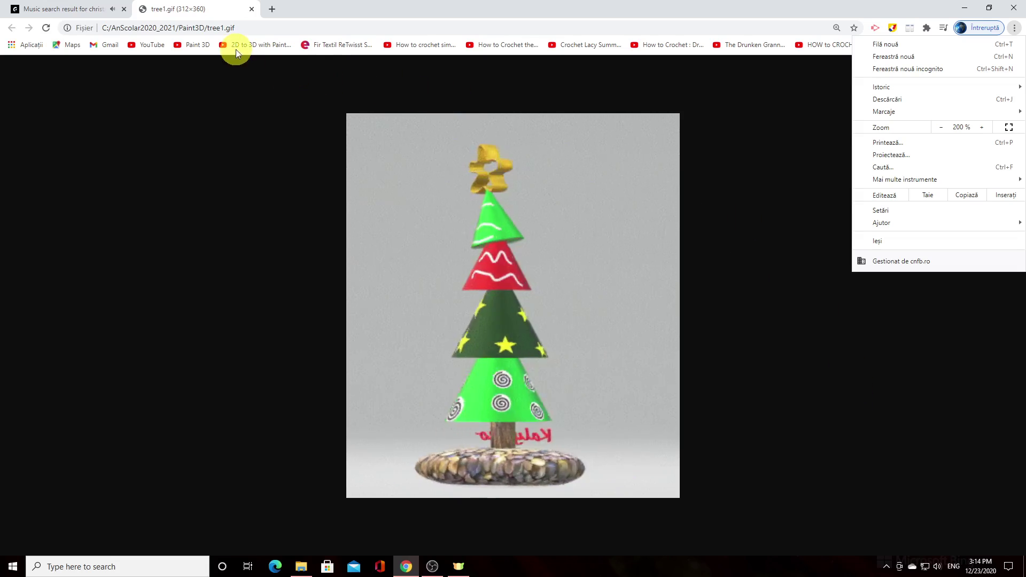
Return to the Paint3D folder in File Explorer and open tree.gif for viewing
{"action": "left_click", "coordinate": [969, 8]}
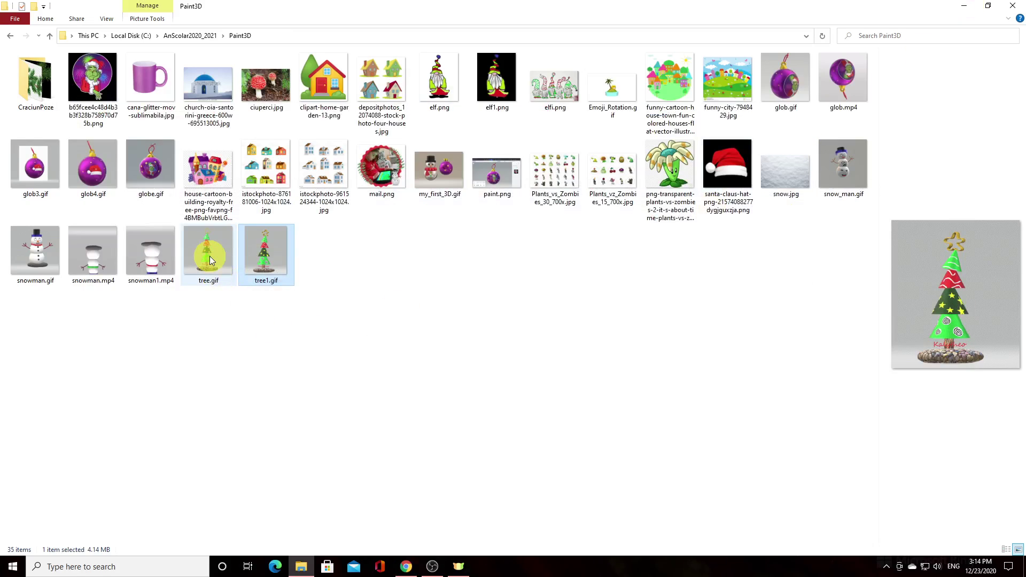
{"action": "double_click", "coordinate": [210, 258]}
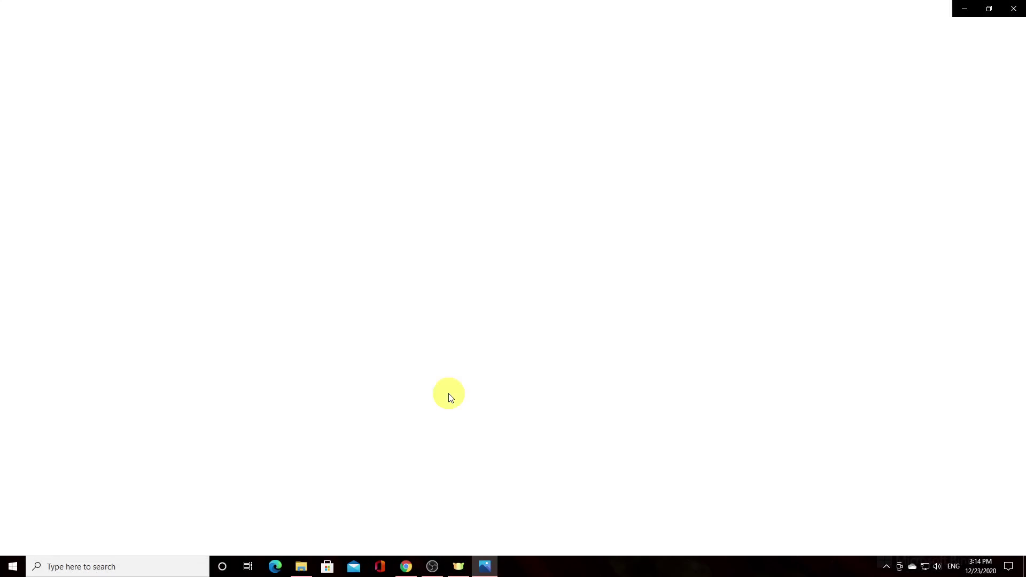